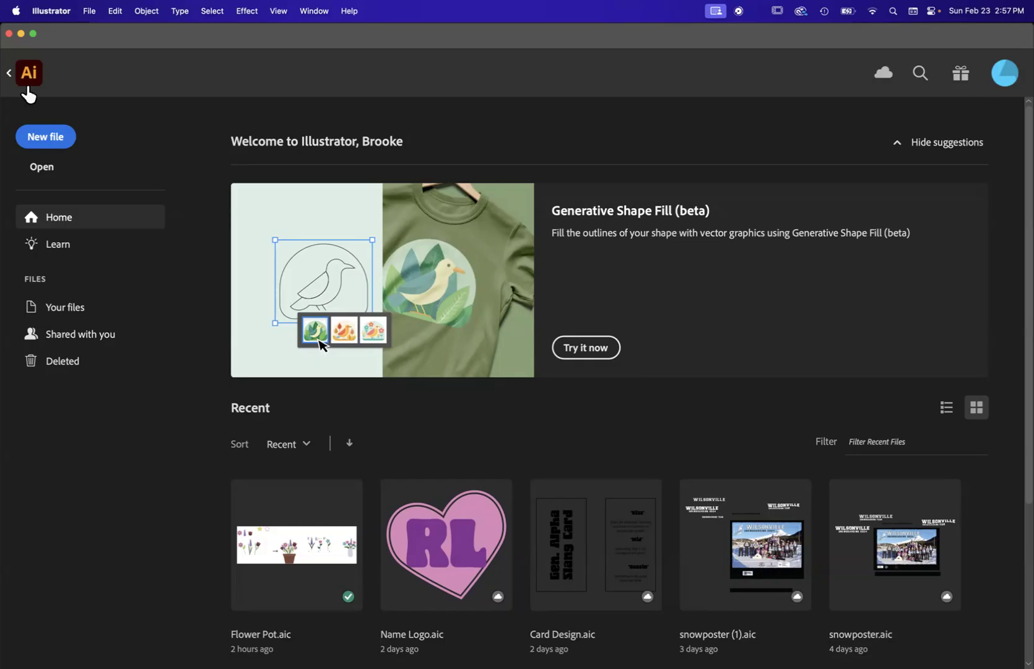
Step: Look over the apps available in Creative Cloud and return to Illustrator
click(801, 11)
scroll(301, 376, down, 3)
scroll(342, 373, up, 3)
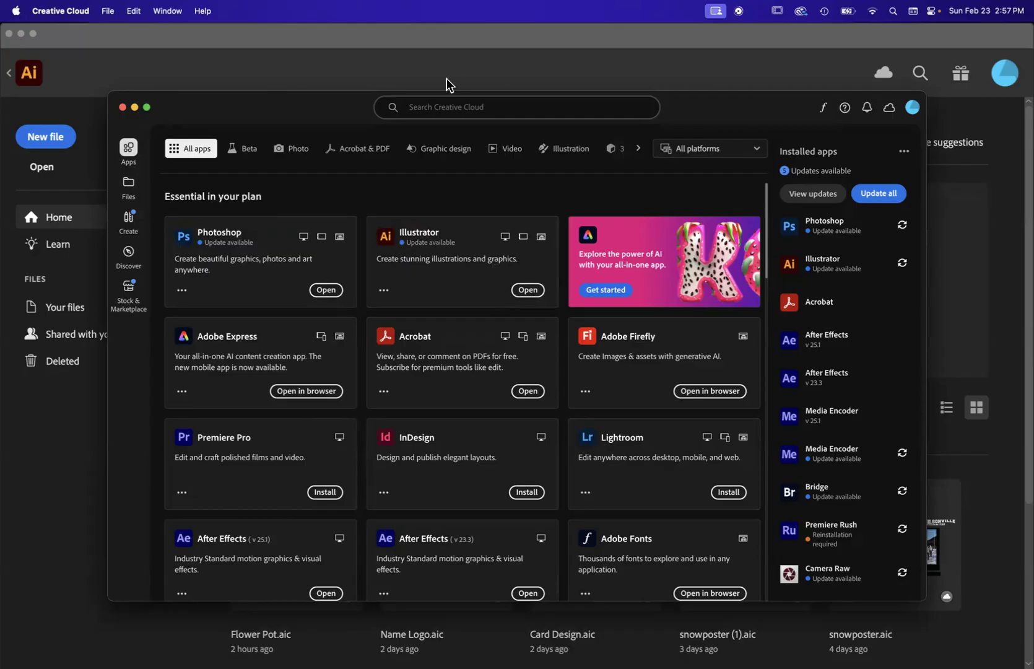
click(438, 41)
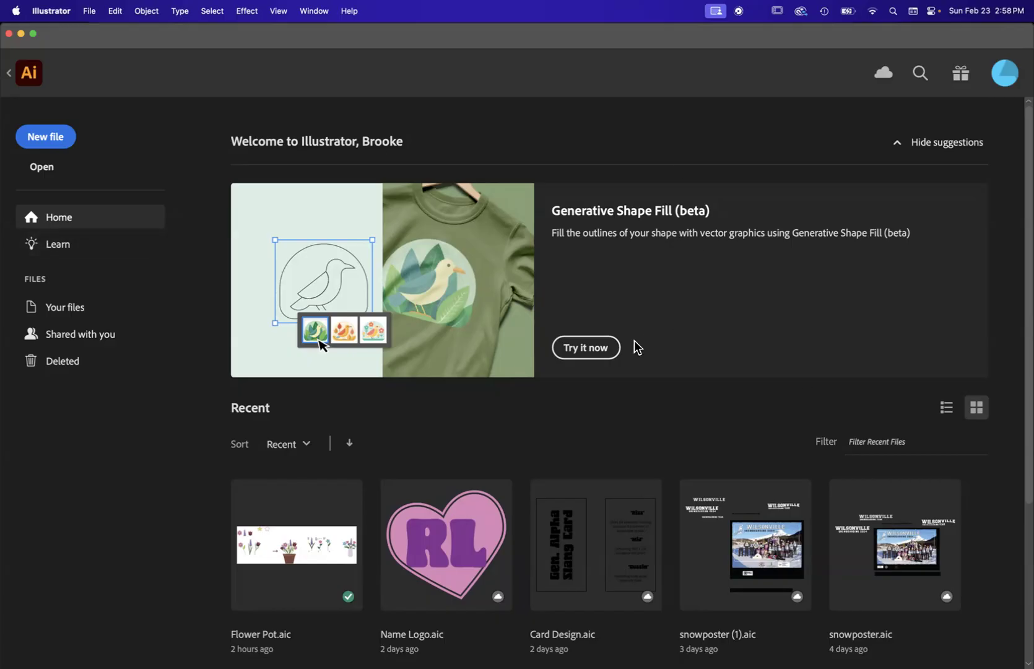
Step: Create a new document 10 in wide and 10 in high with one artboard
click(58, 144)
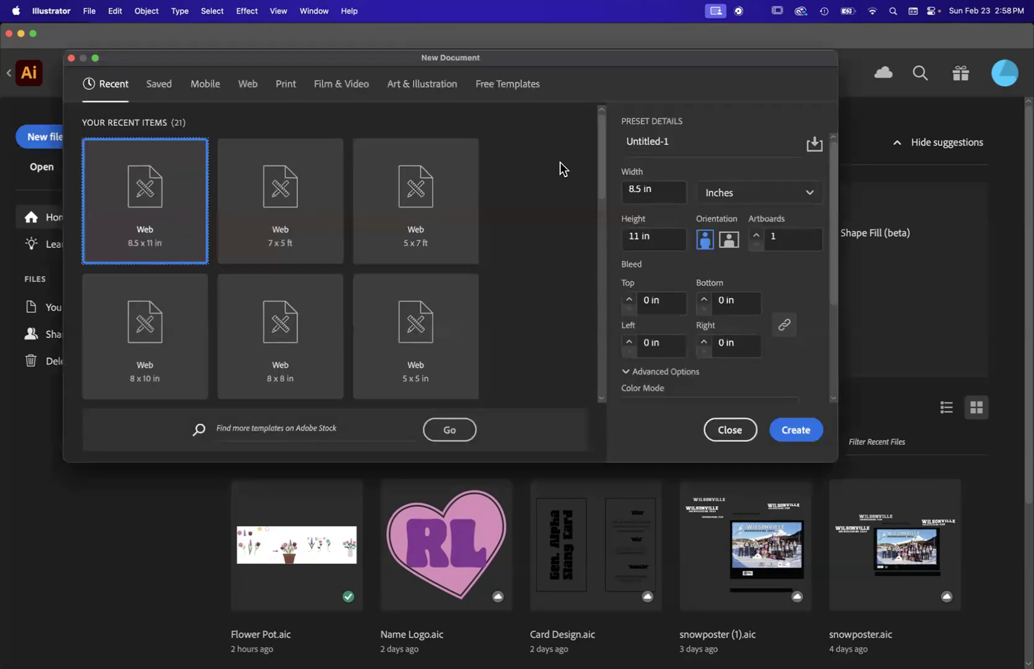
click(670, 192)
drag(660, 193, 600, 193)
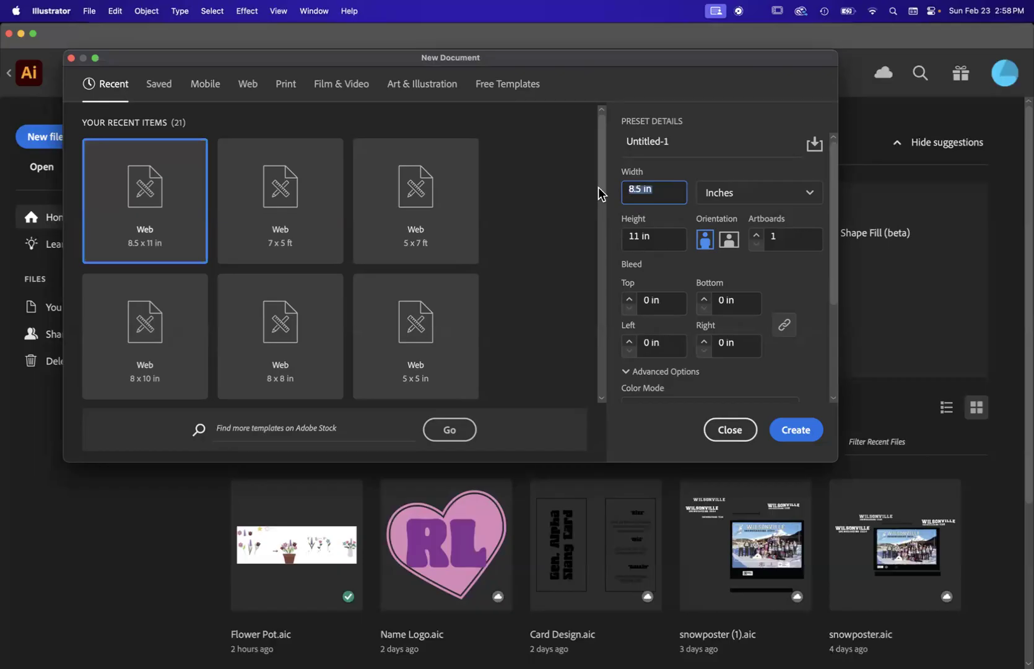
double_click(660, 189)
text(10)
click(658, 237)
drag(662, 239, 615, 242)
click(705, 165)
click(671, 191)
drag(673, 196, 603, 195)
text(10)
key(Tab)
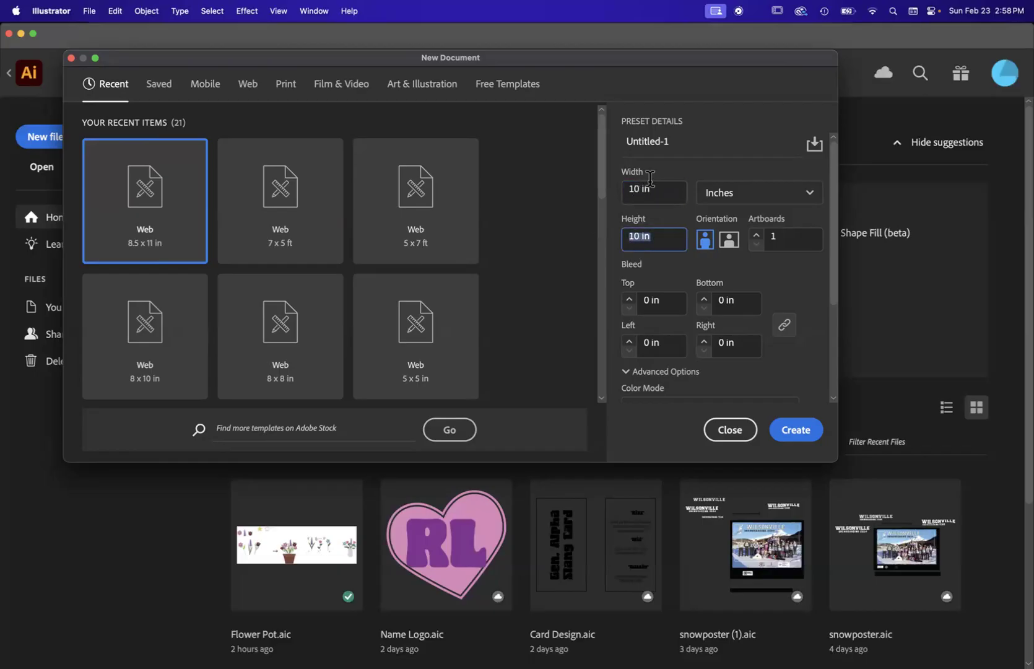
drag(675, 141, 622, 141)
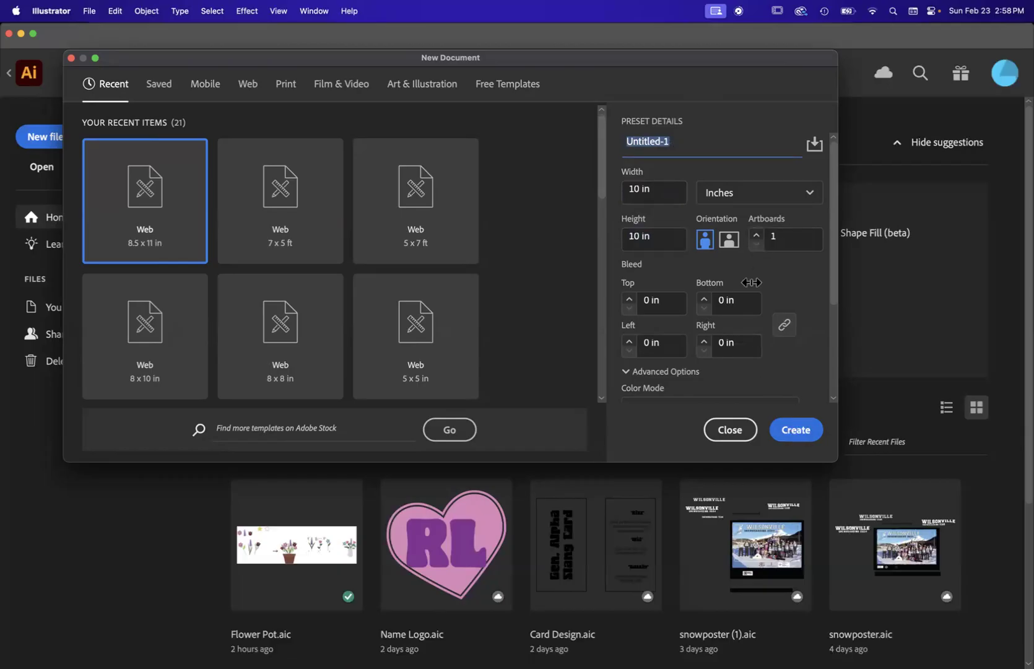
click(791, 430)
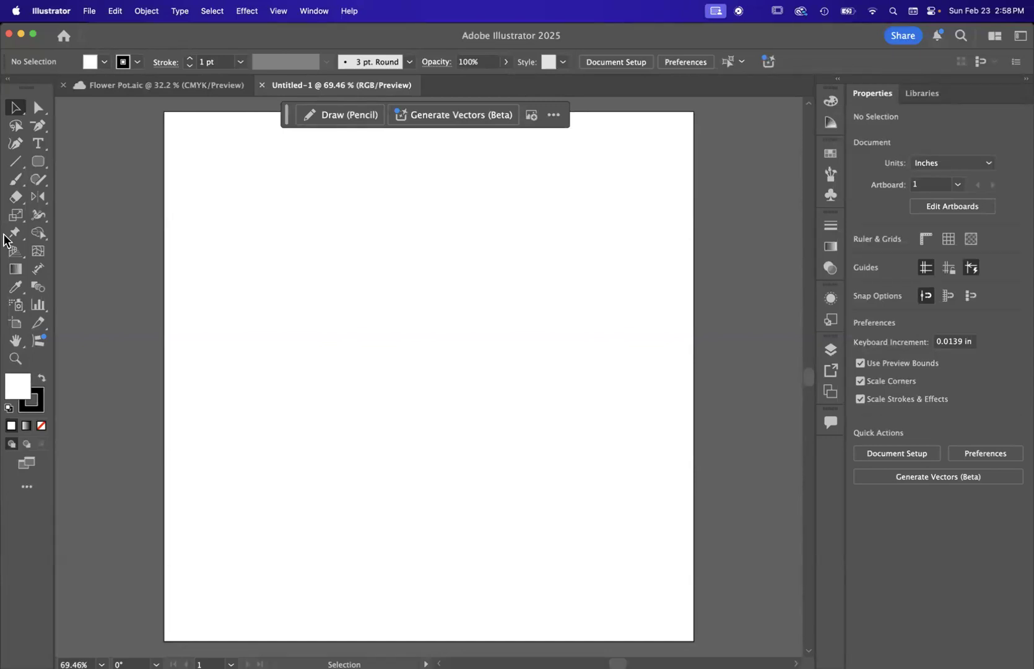
scroll(316, 335, left, 3)
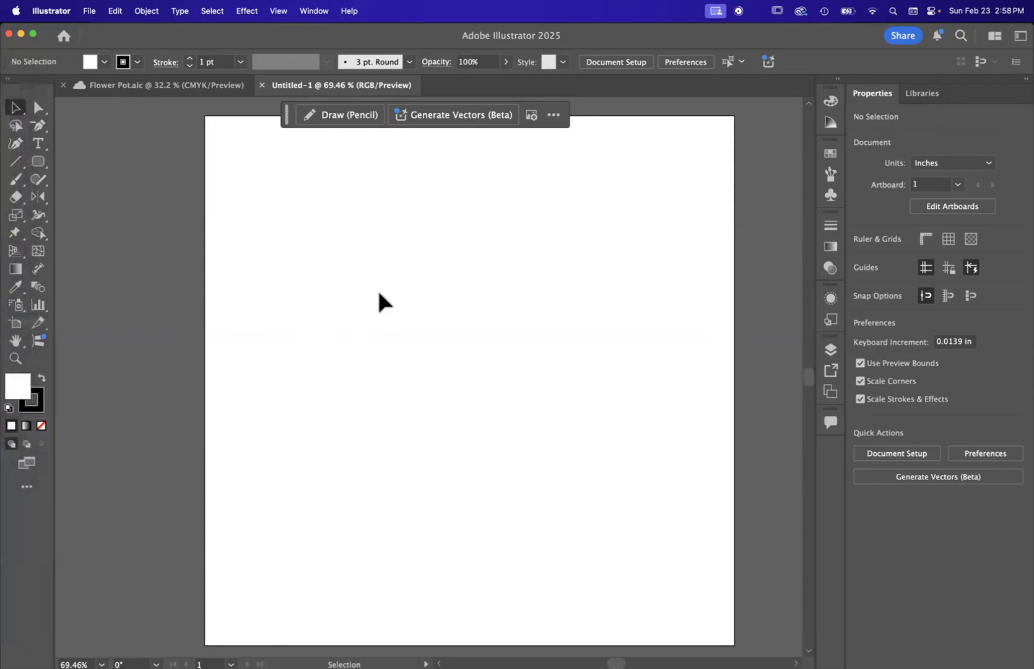
scroll(246, 226, right, 2)
mouse_move(12, 295)
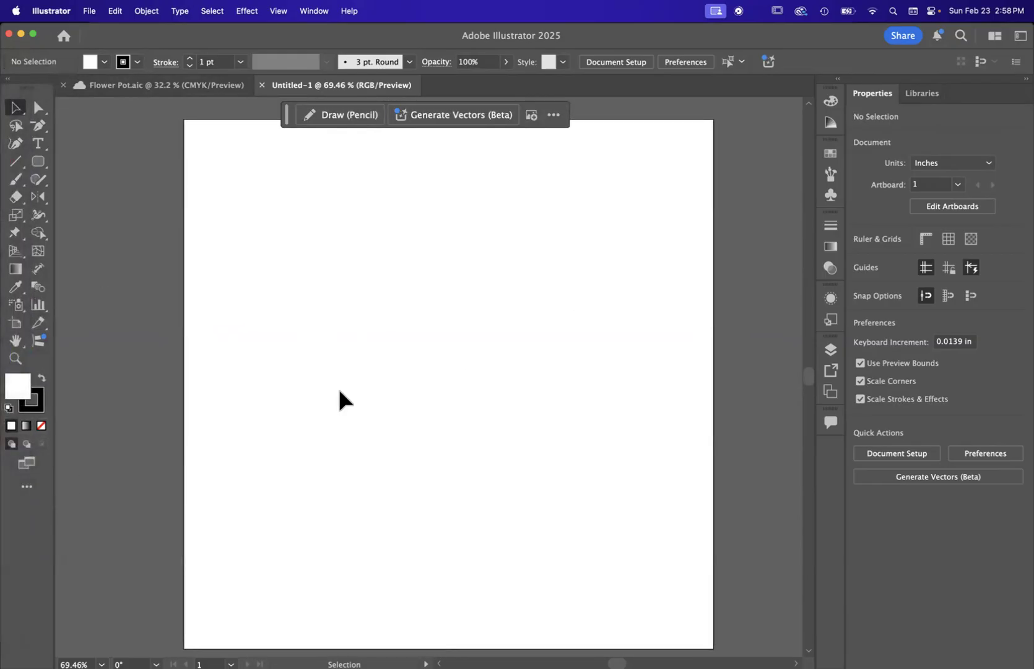
scroll(411, 235, up, 1)
scroll(411, 236, up, 3)
scroll(411, 236, down, 5)
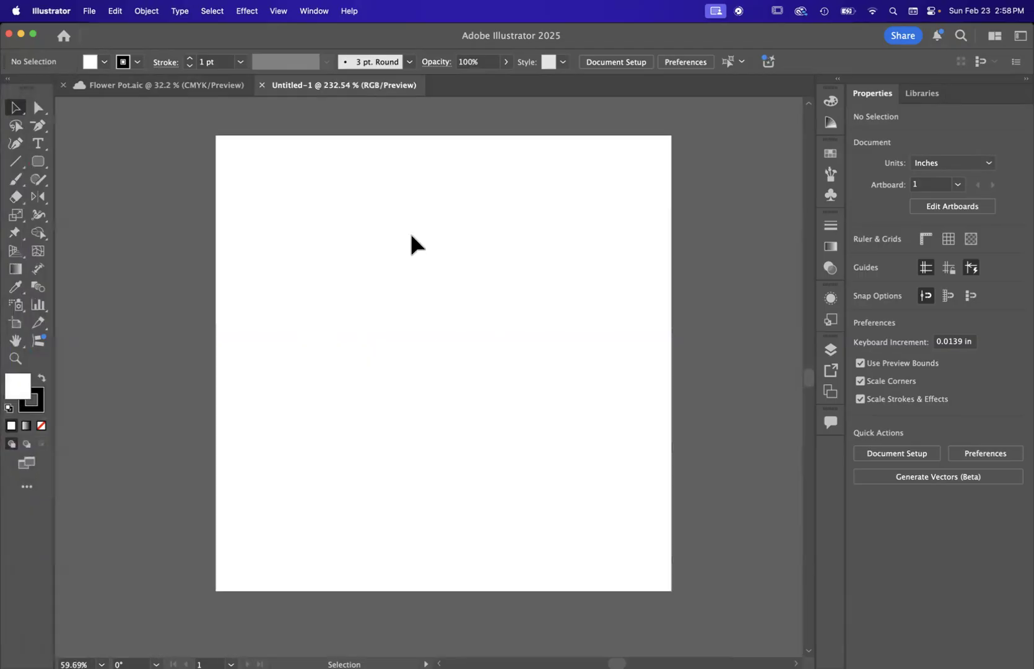
Step: Draw a trial rounded rectangle about 2.1 by 2.5 in on the artboard, and delete it after inspecting its edge up close
click(37, 162)
drag(306, 228, 402, 341)
click(21, 106)
scroll(419, 319, up, 20)
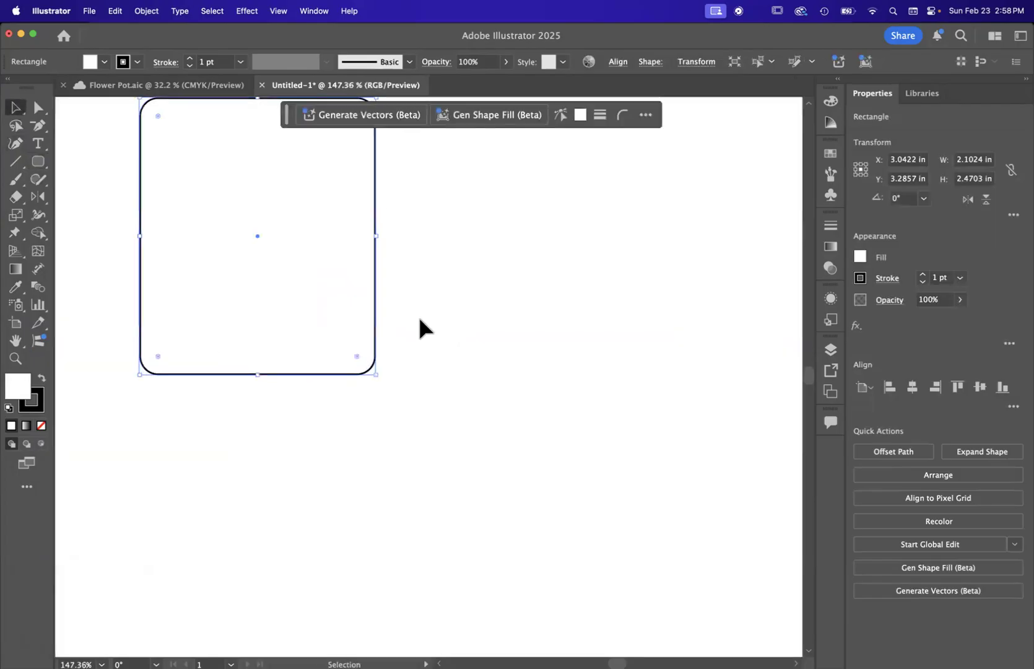
scroll(419, 322, up, 20)
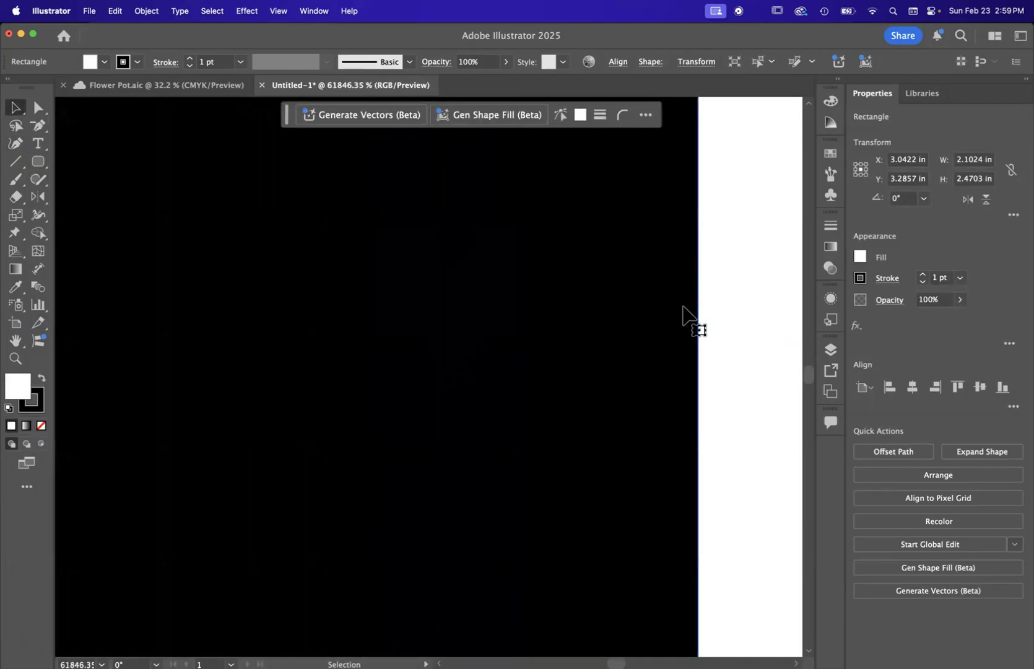
scroll(522, 267, down, 3)
scroll(522, 268, down, 15)
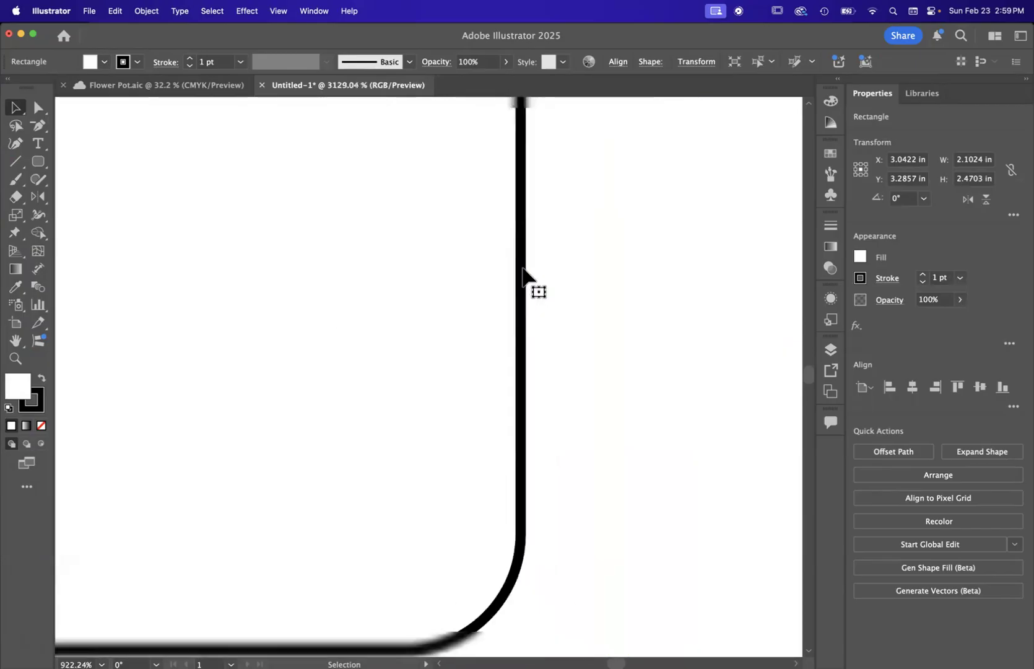
scroll(522, 273, down, 3)
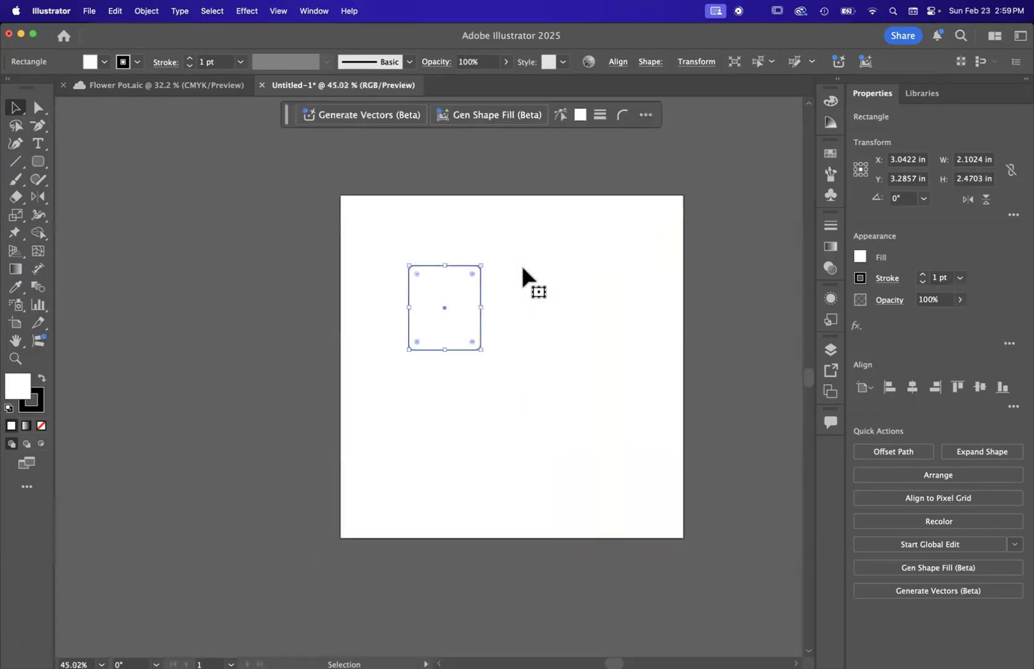
key(Delete)
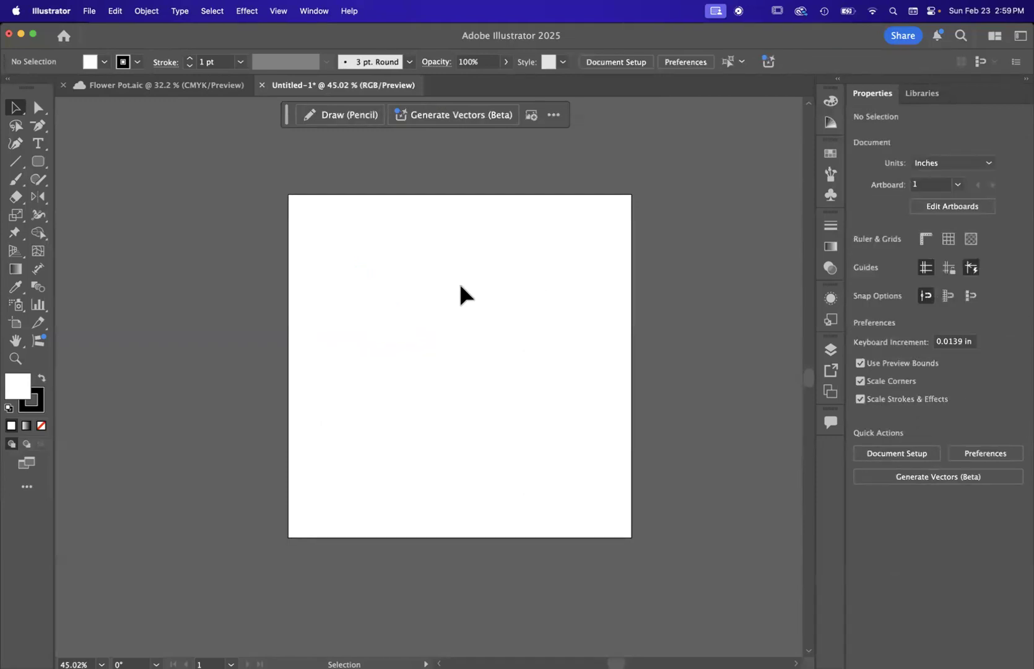
Step: Set the workspace to Essentials Classic
scroll(429, 291, up, 2)
scroll(413, 314, down, 1)
scroll(413, 314, right, 2)
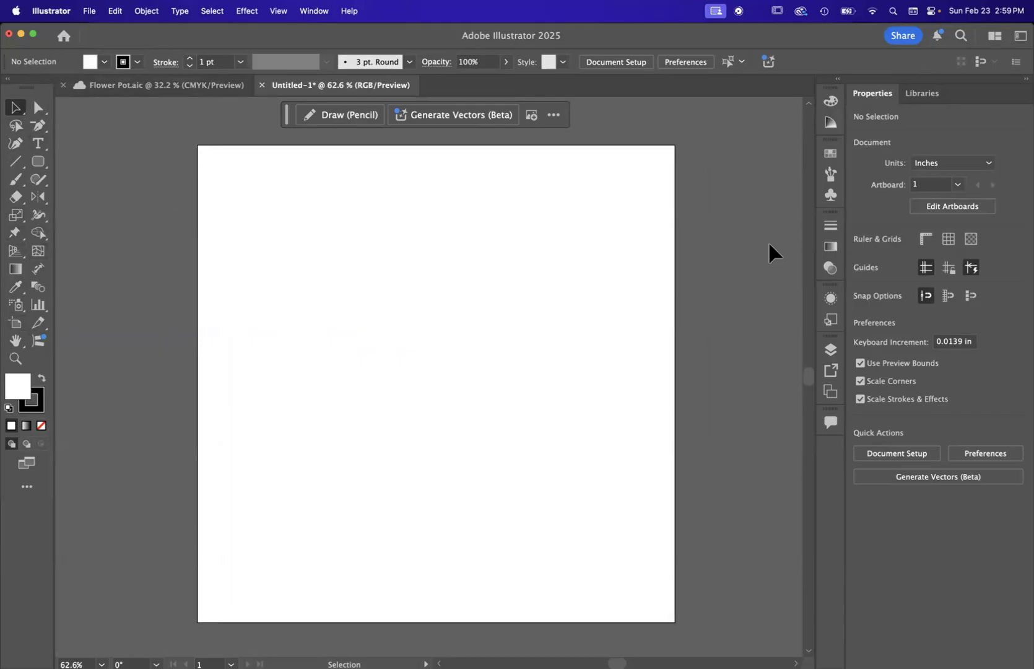
click(313, 11)
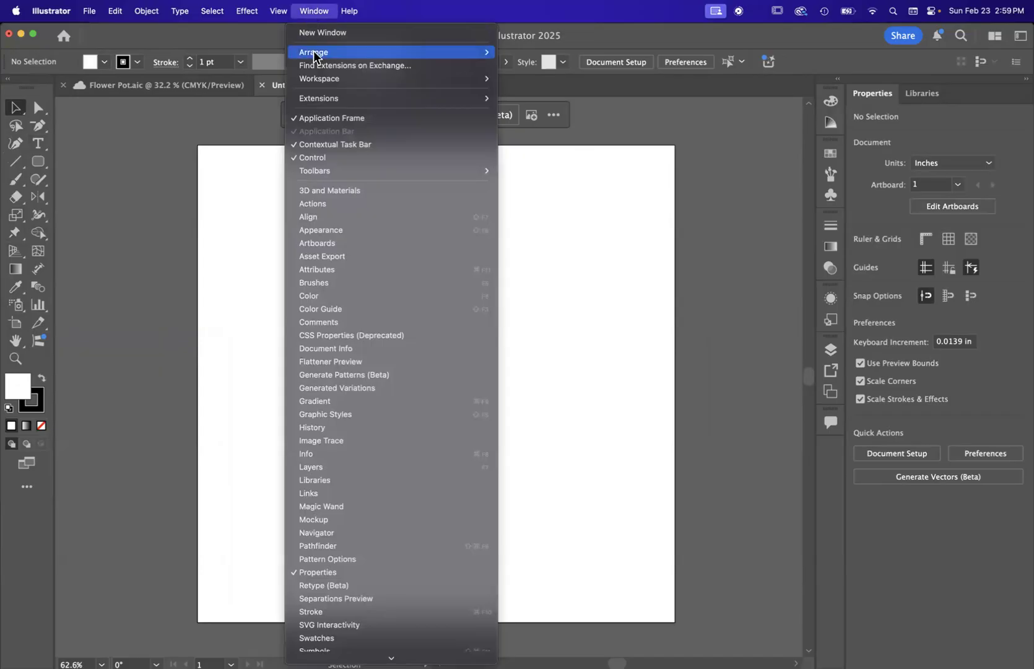
mouse_move(321, 78)
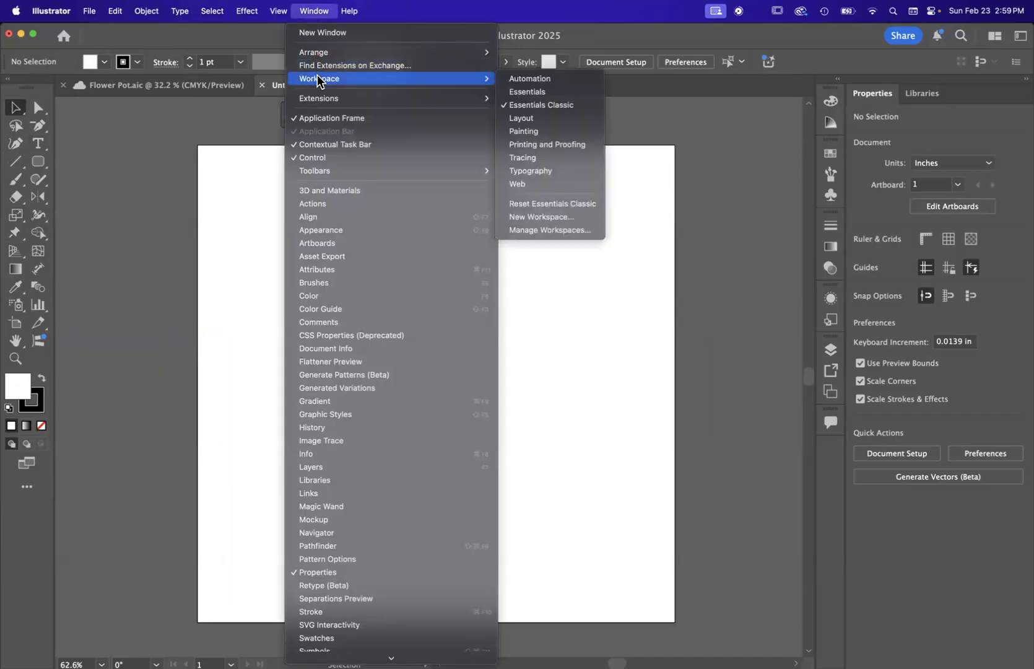
click(578, 105)
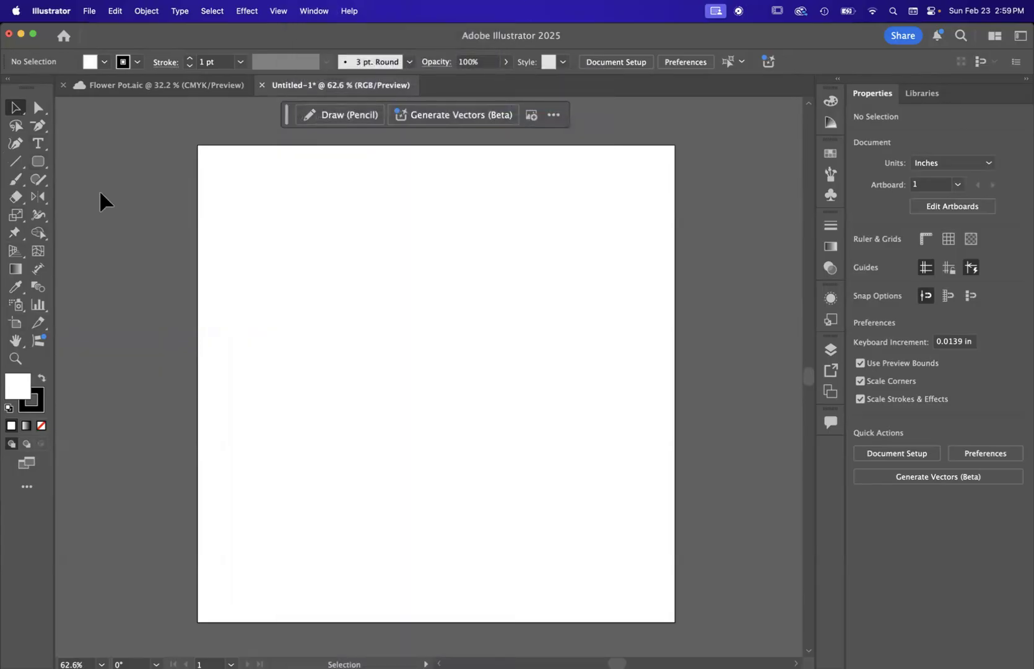
Step: Widen the artboard with the Artboard tool and set its width to 13 in
click(13, 330)
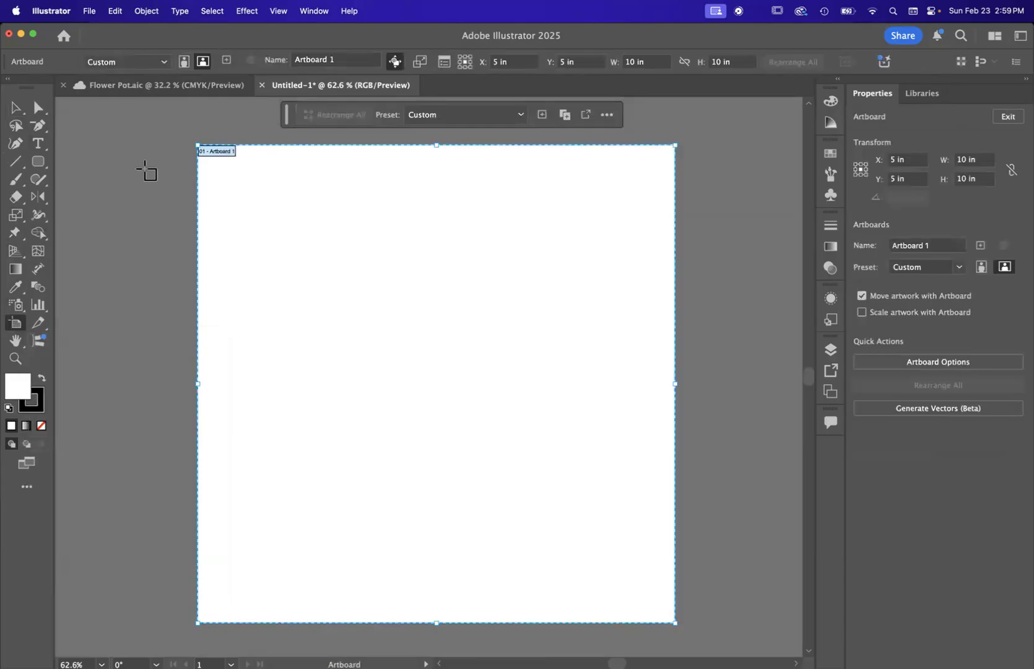
scroll(147, 172, down, 3)
scroll(346, 249, up, 3)
scroll(347, 250, down, 2)
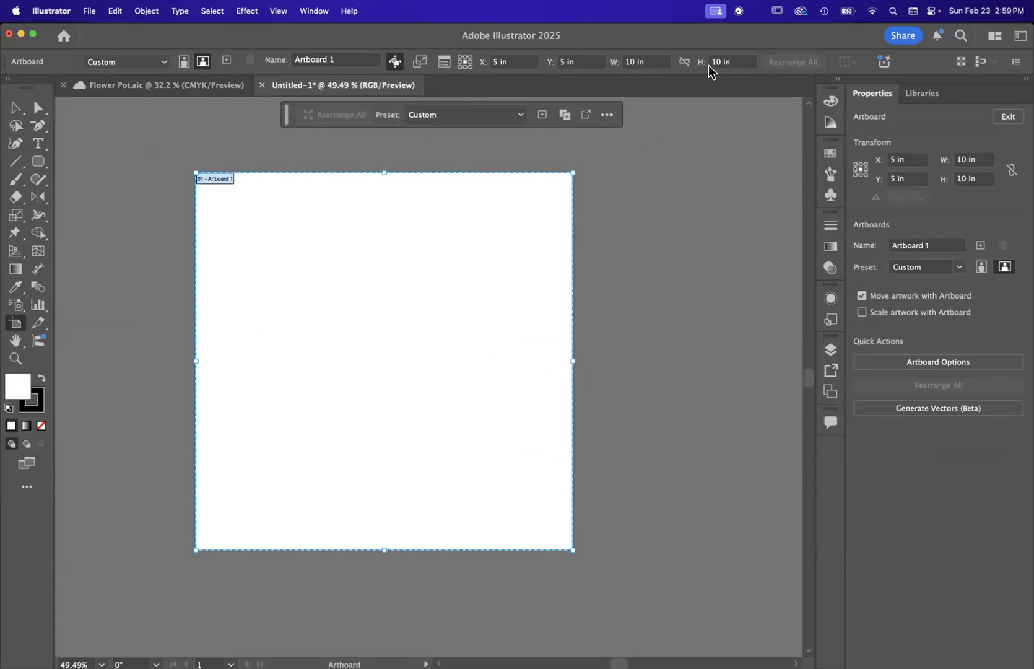
drag(572, 361, 659, 368)
click(644, 62)
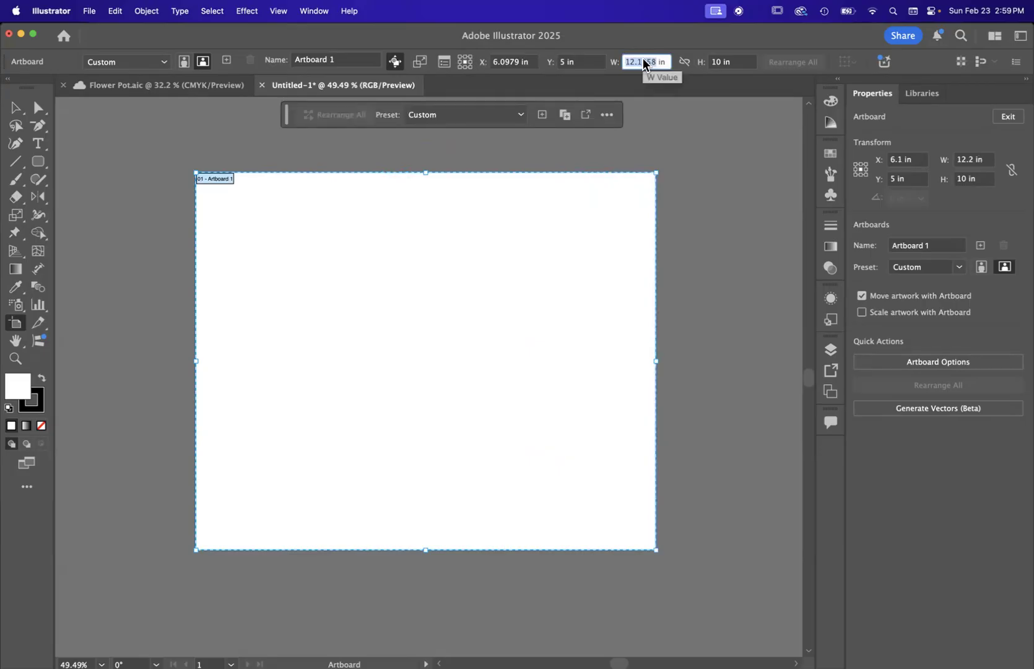
text(13)
key(Return)
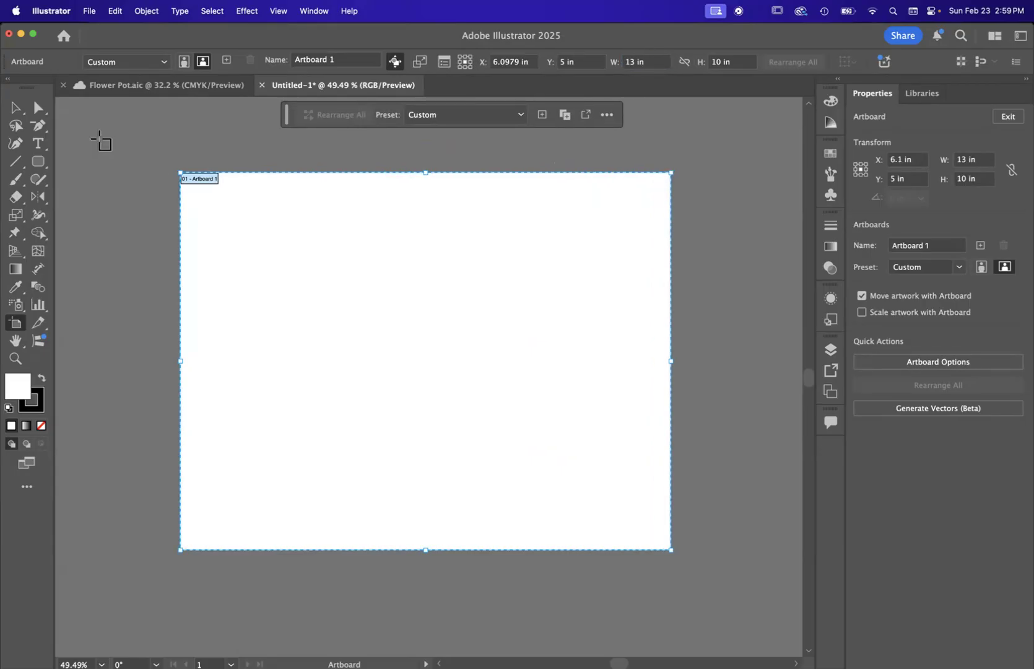
Step: Draw a second artboard about 8.6 by 7.5 in beside the first one, and delete it
scroll(414, 351, down, 3)
scroll(415, 351, right, 3)
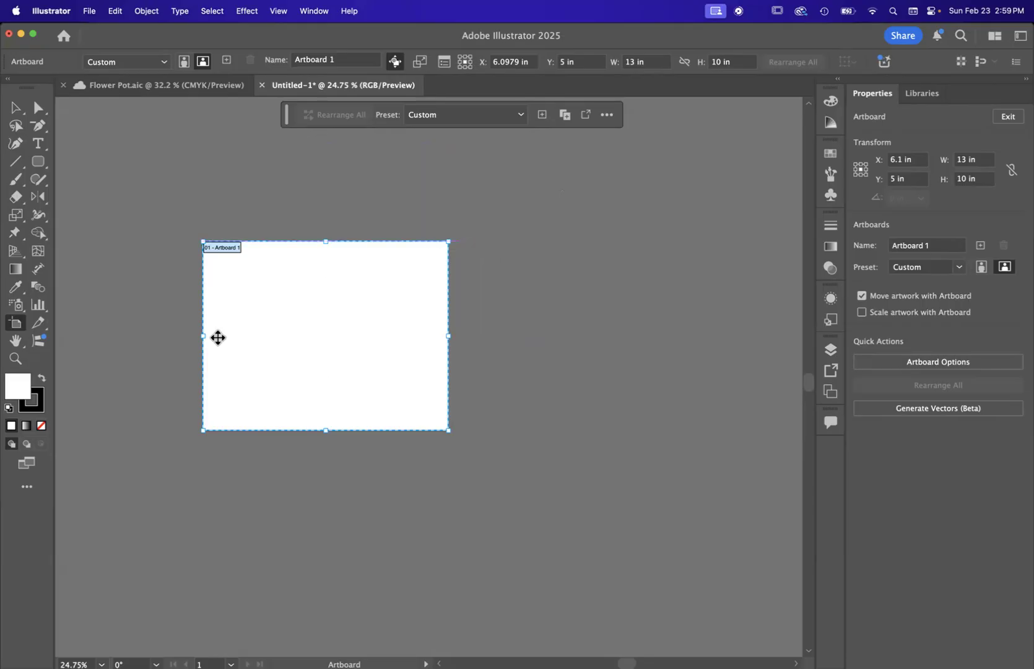
drag(474, 240, 637, 384)
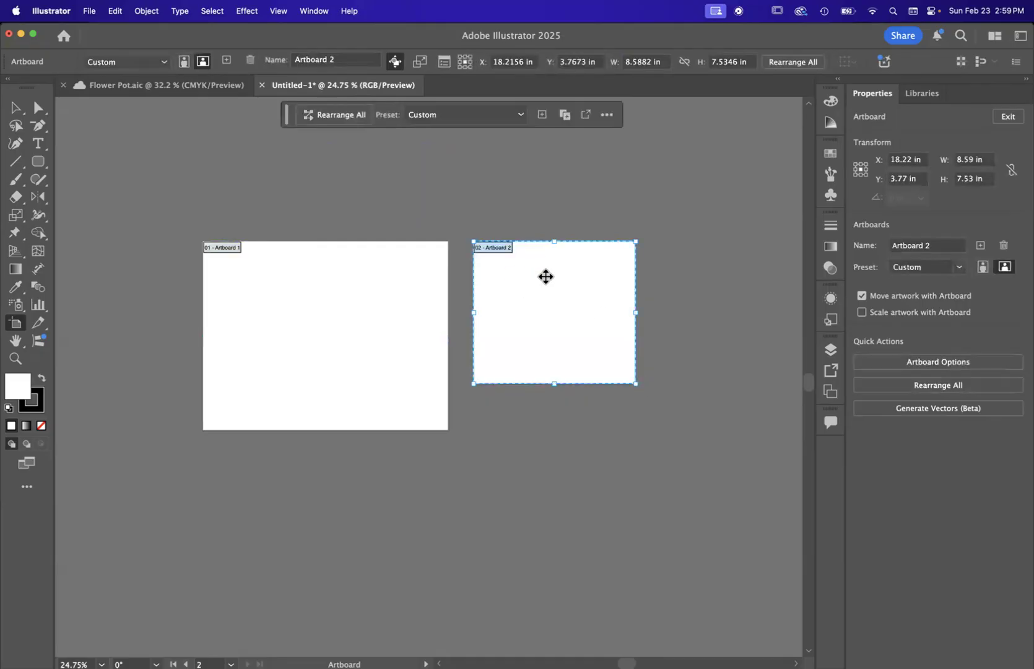
scroll(537, 273, up, 3)
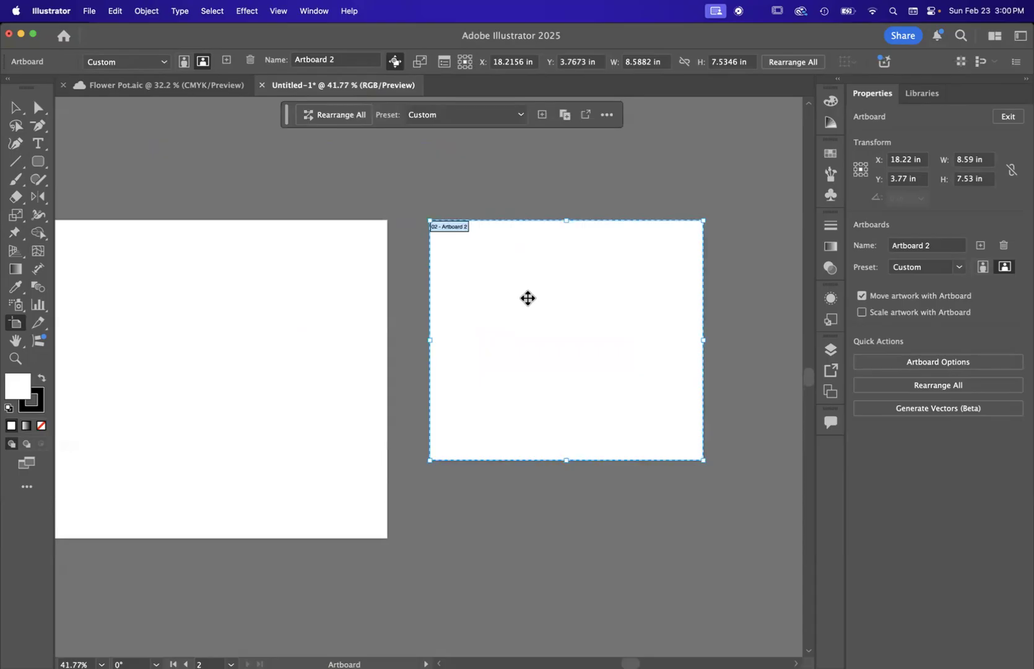
key(Delete)
scroll(528, 298, left, 5)
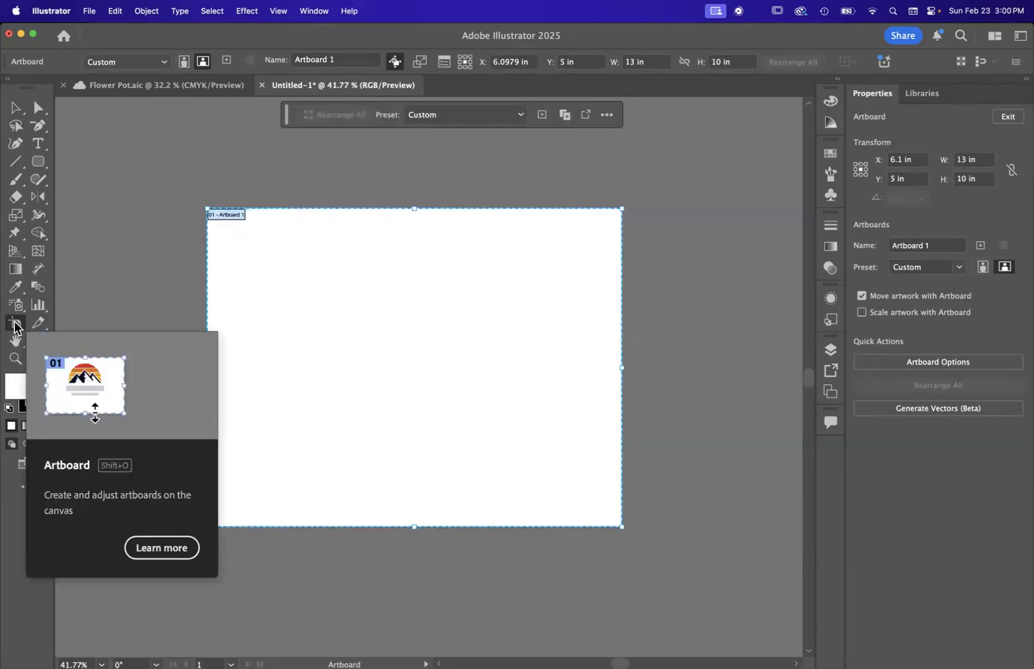
Step: Leave artboard editing and switch between the Selection and Direct Selection tools, ending with the Selection tool active
click(15, 110)
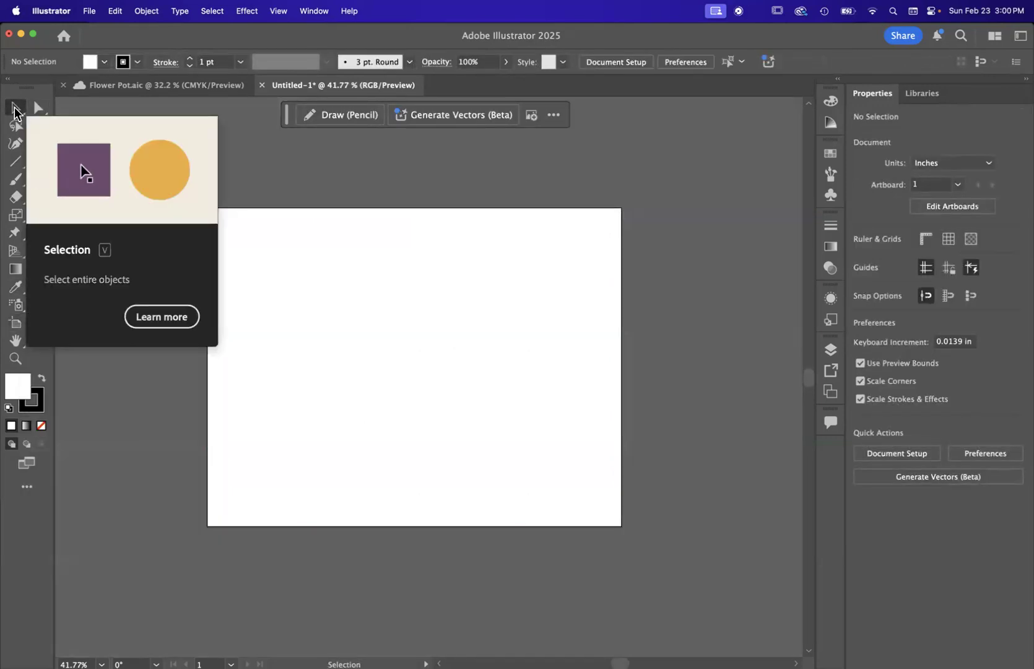
click(32, 110)
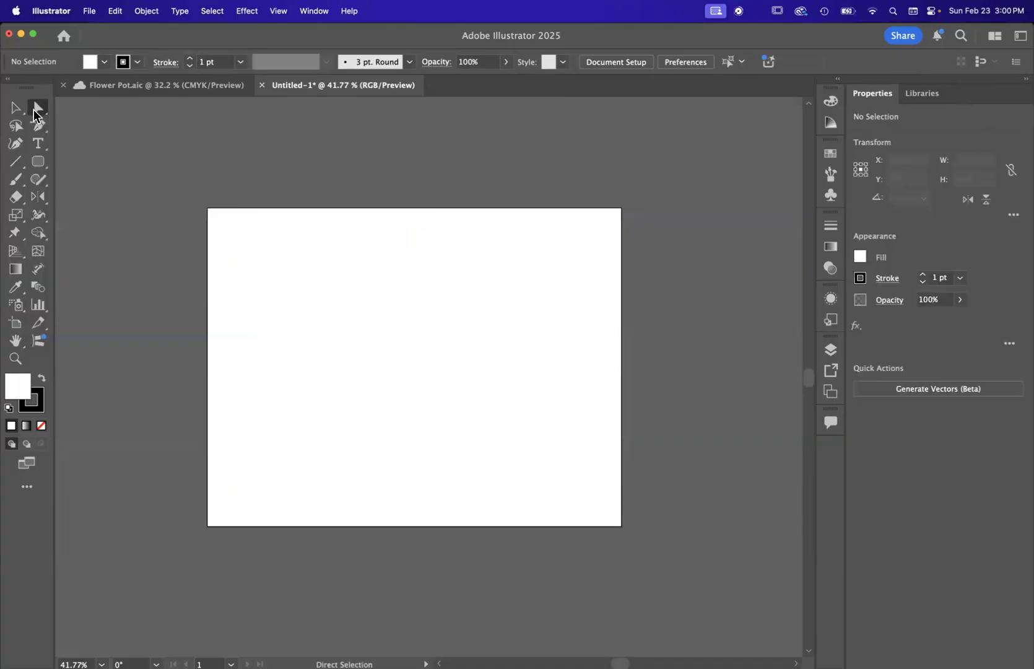
click(15, 109)
click(35, 110)
click(15, 109)
click(34, 110)
click(15, 110)
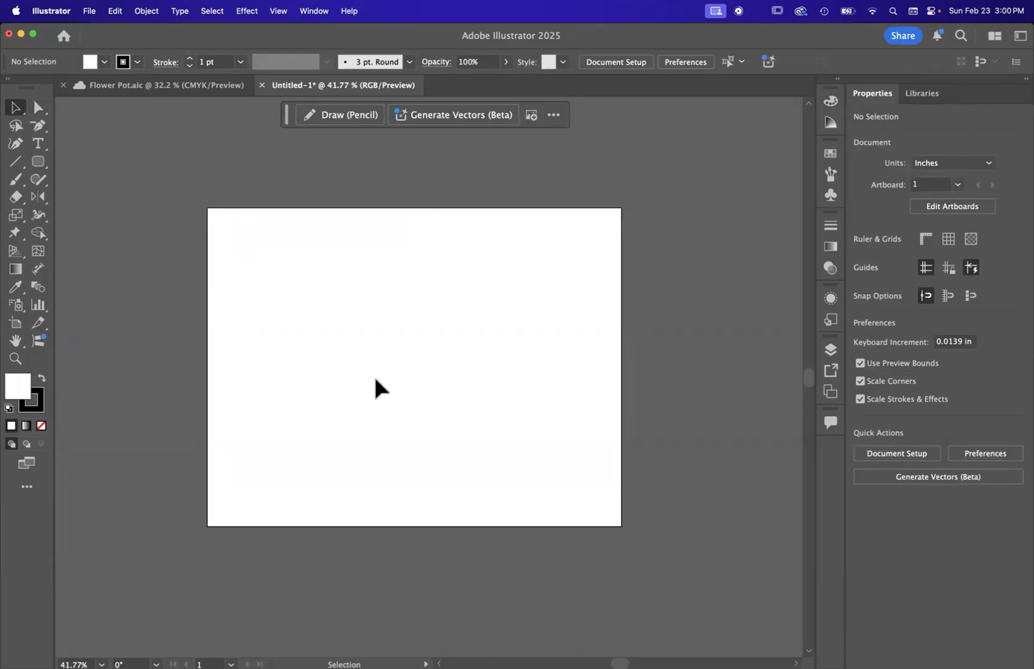
Step: Examine the tool variants grouped under the Rounded Rectangle tool and the Type tool
scroll(376, 379, up, 5)
scroll(375, 379, down, 5)
scroll(375, 379, up, 4)
scroll(376, 379, left, 2)
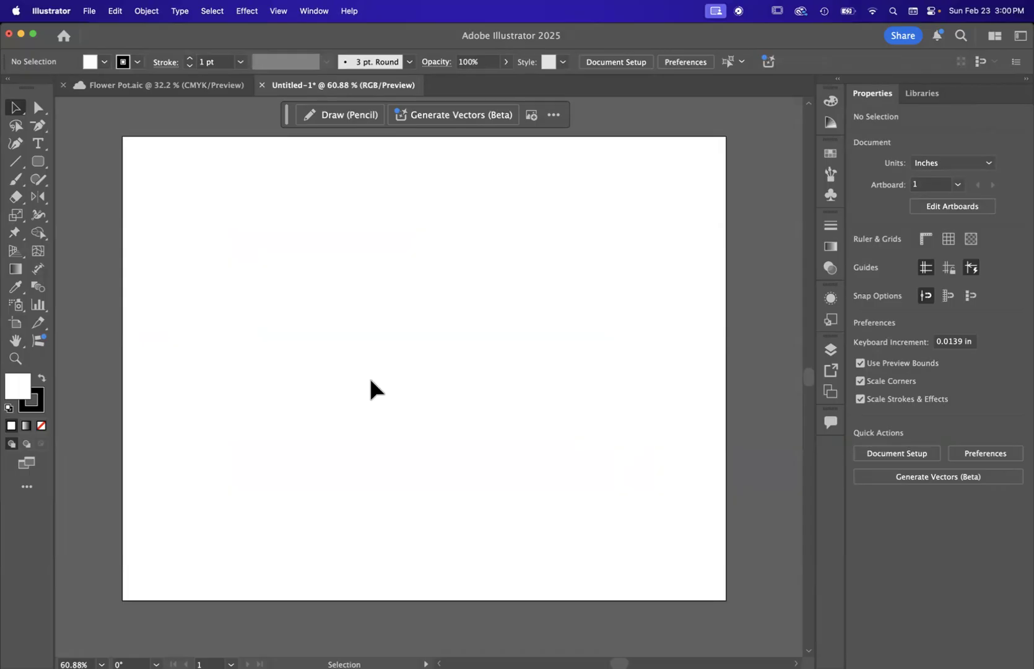
click(38, 163)
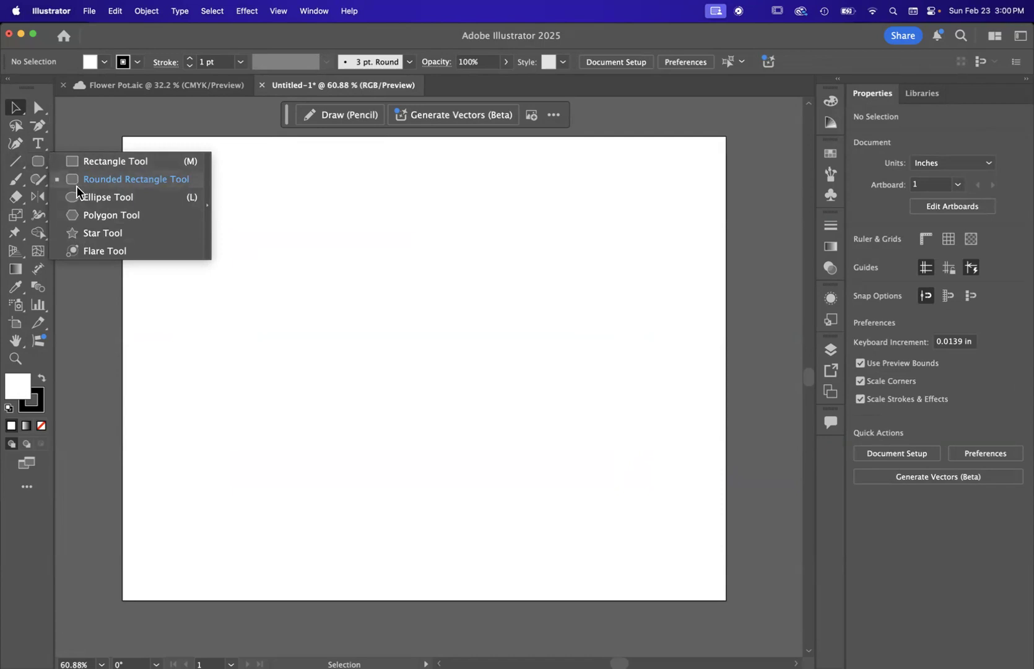
click(36, 165)
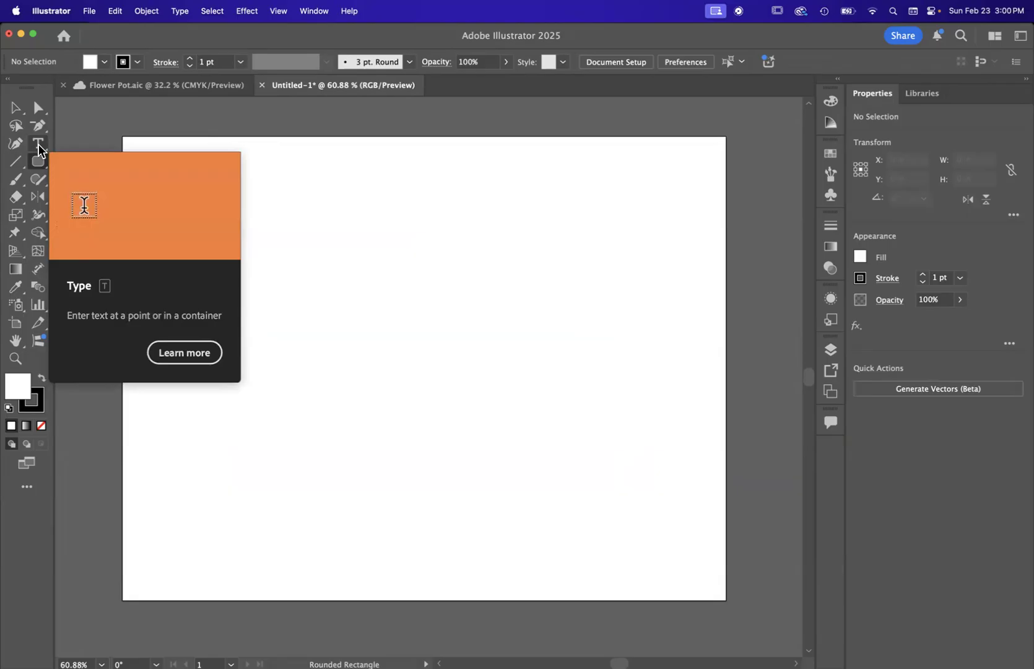
click(38, 144)
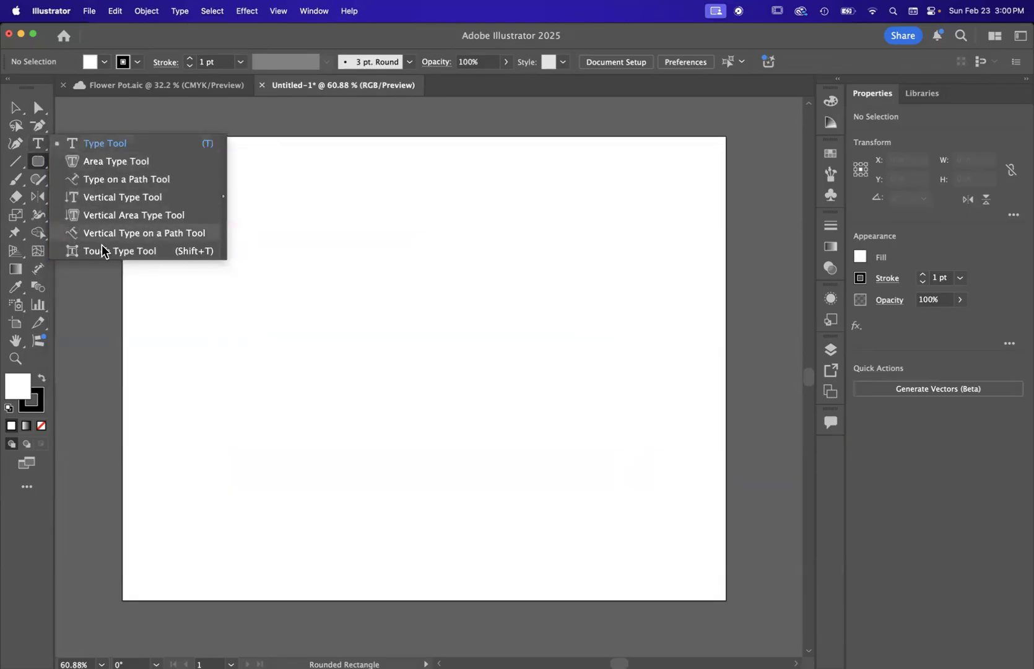
click(36, 164)
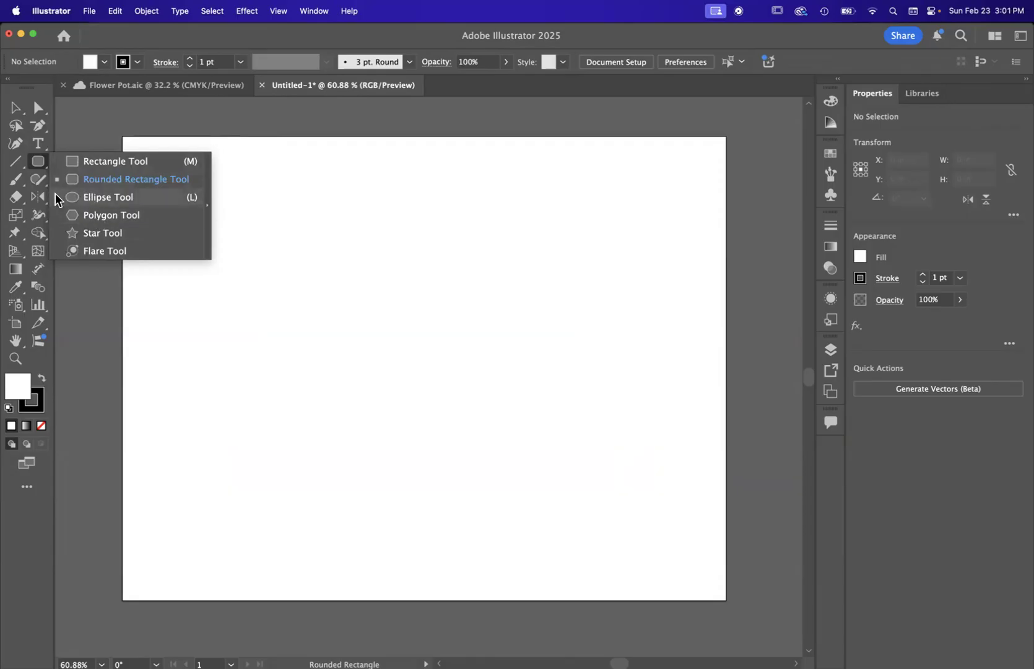
Step: Draw a circle about 5.05 in in diameter in the lower-right part of the artboard with the Ellipse tool
click(91, 200)
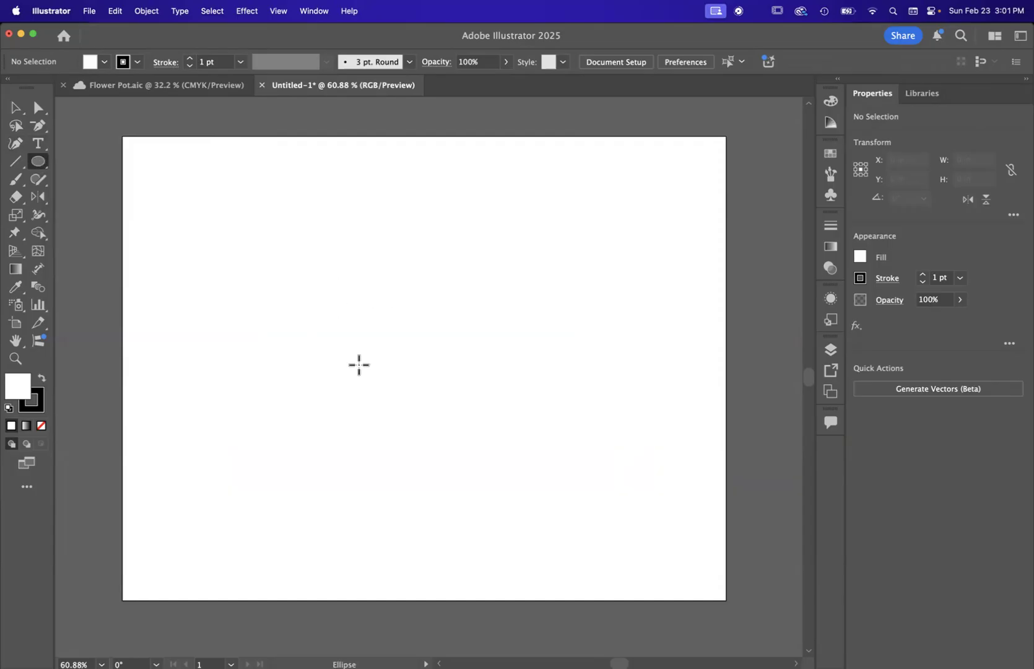
drag(396, 325, 630, 364)
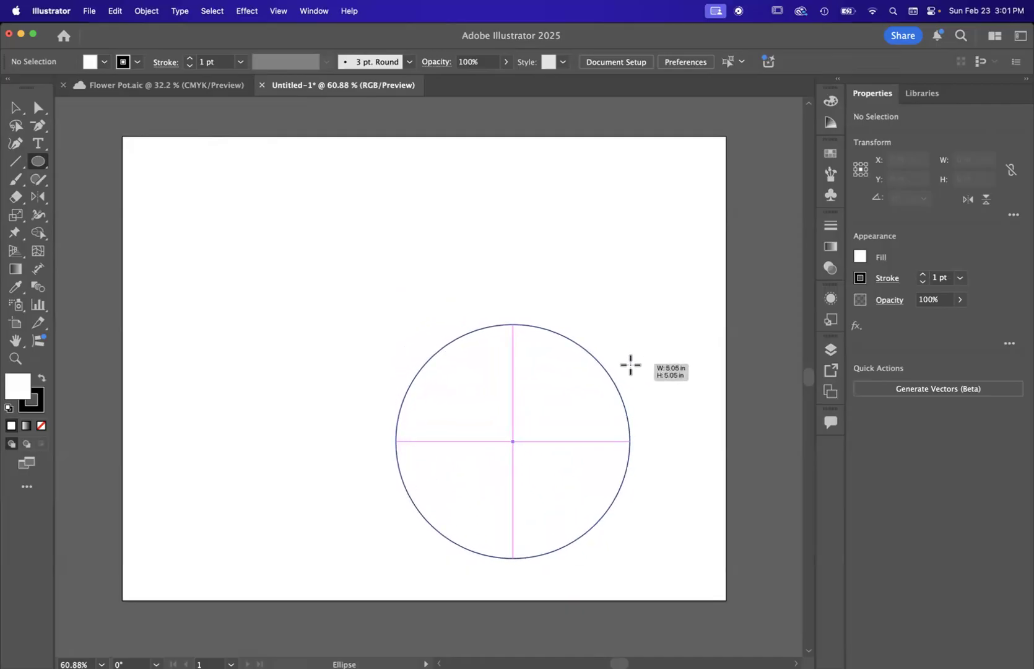
drag(630, 365, 630, 364)
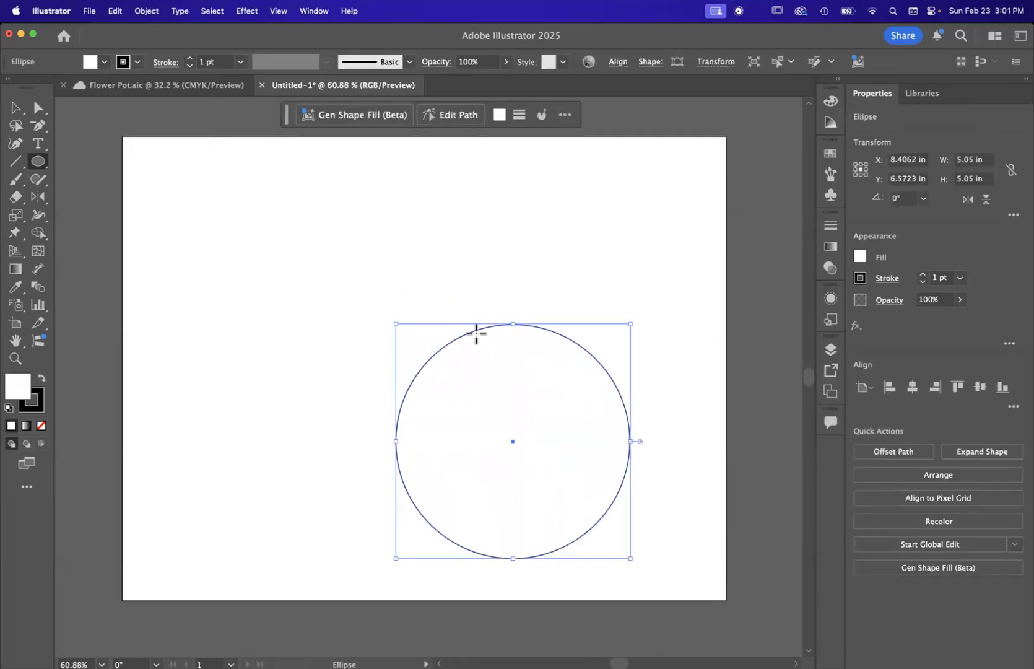
Step: Move the circle with the Selection tool to the middle of the artboard, at about X 6.6 in, Y 4.6 in
scroll(473, 335, right, 2)
scroll(473, 334, down, 2)
scroll(476, 334, up, 3)
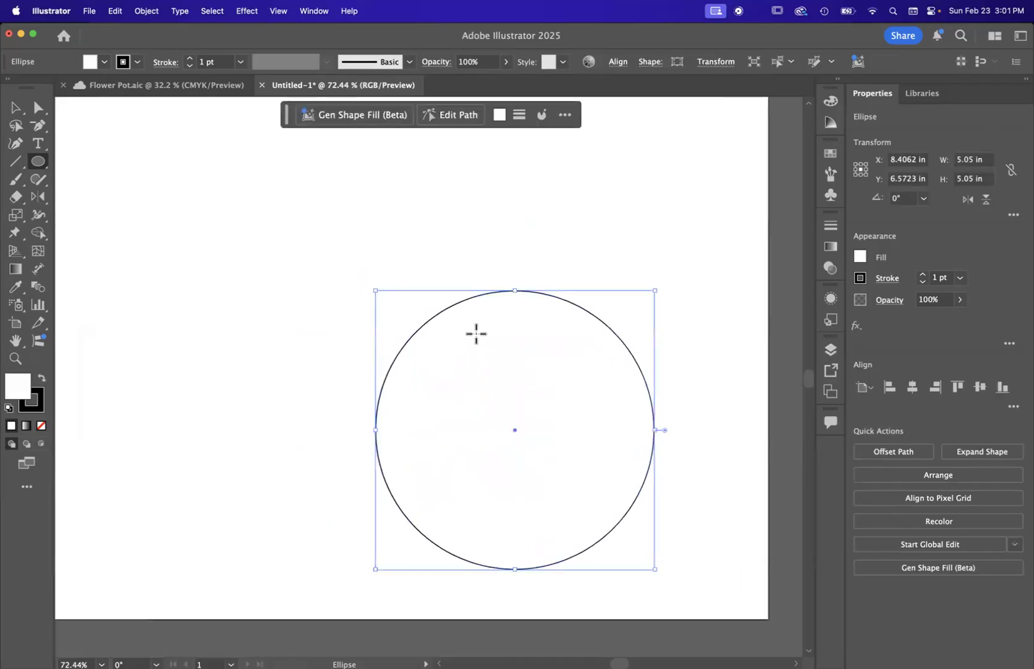
scroll(476, 333, up, 2)
scroll(476, 333, left, 1)
scroll(476, 335, down, 3)
scroll(476, 335, up, 1)
scroll(476, 336, right, 1)
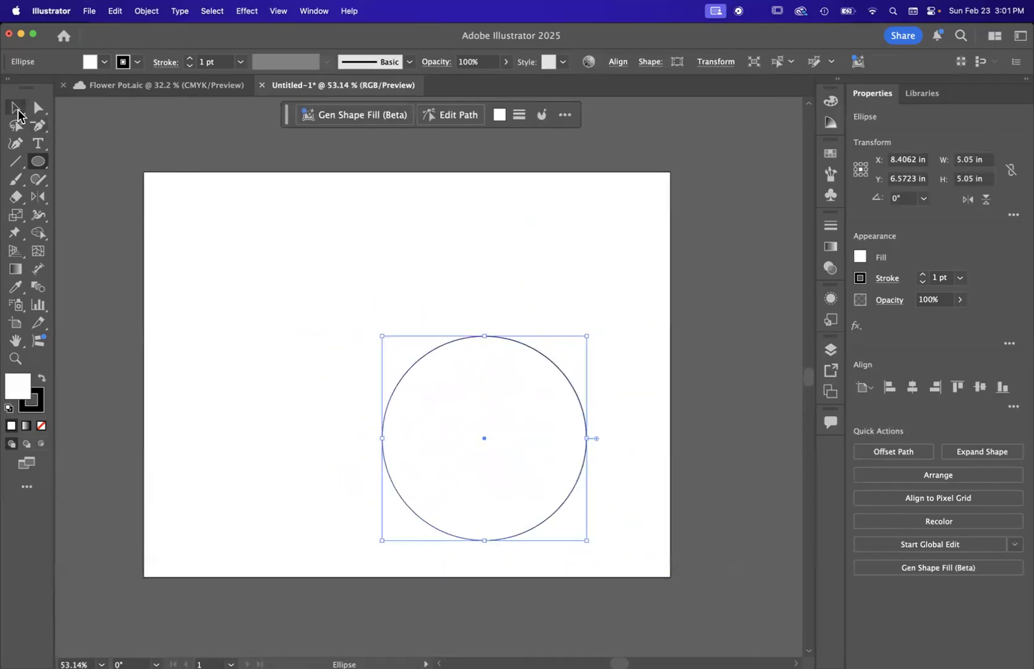
click(15, 110)
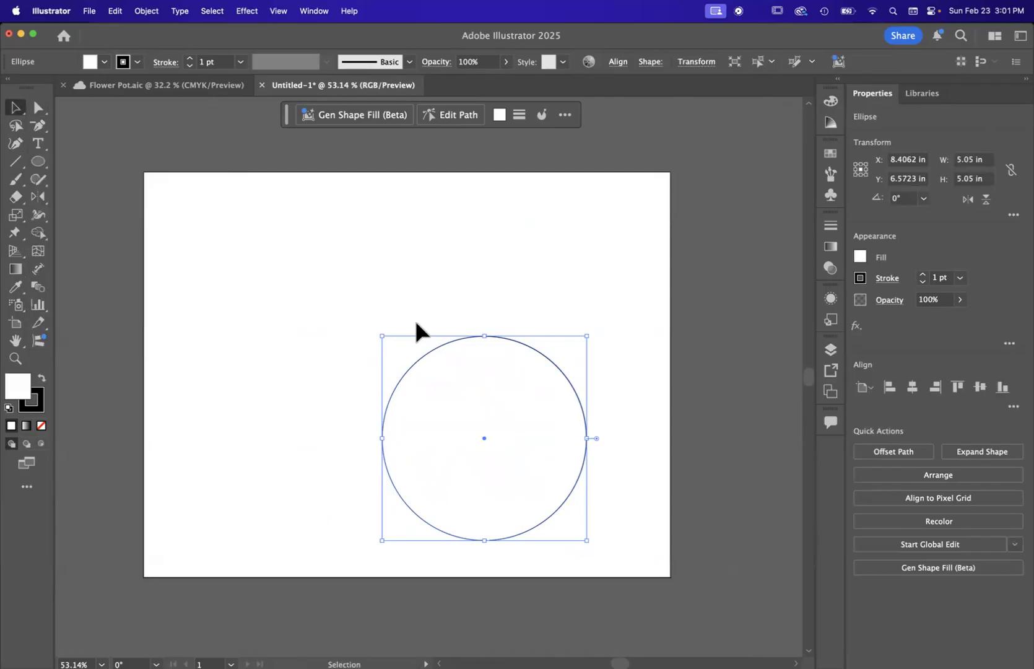
drag(453, 355, 373, 319)
Step: Raise the circle's top anchor point to about Y 1.54 in with the Direct Selection tool
scroll(375, 279, down, 2)
scroll(373, 320, up, 5)
scroll(373, 319, right, 1)
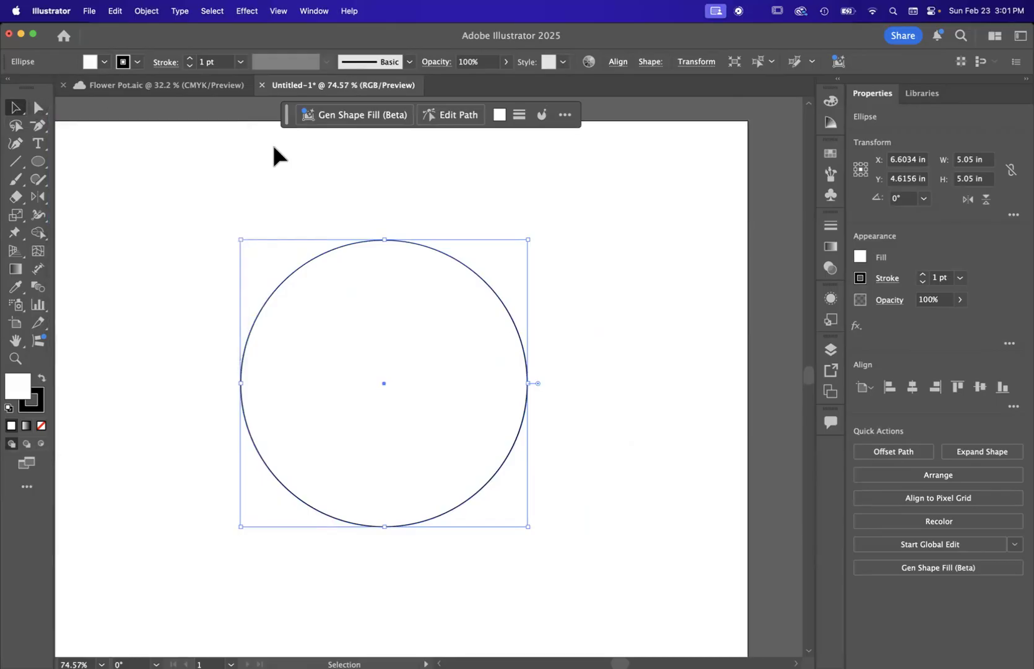
scroll(395, 233, up, 3)
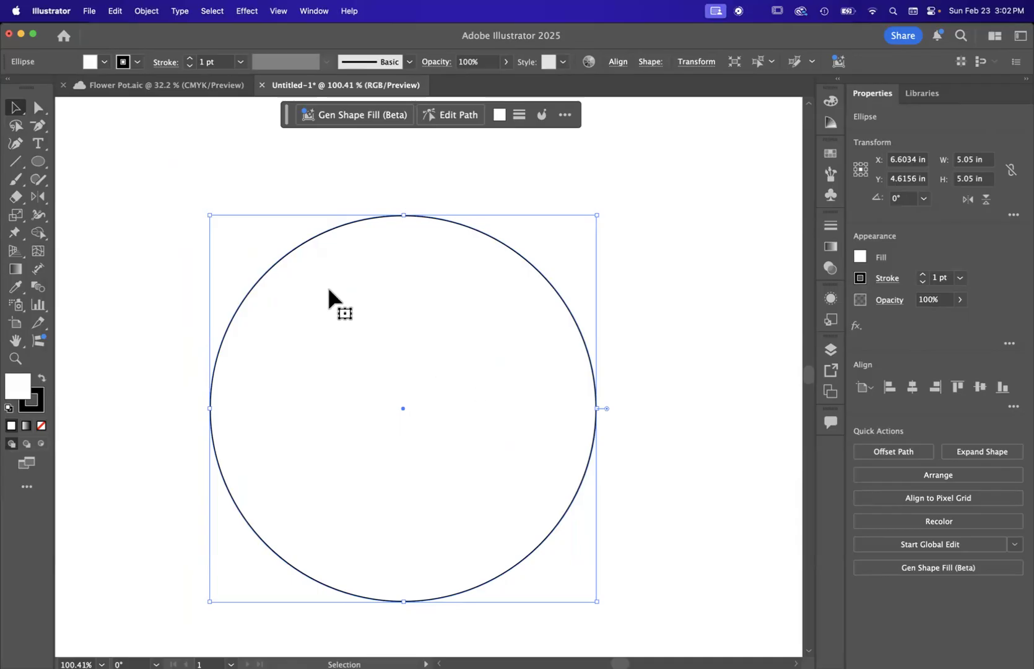
click(37, 108)
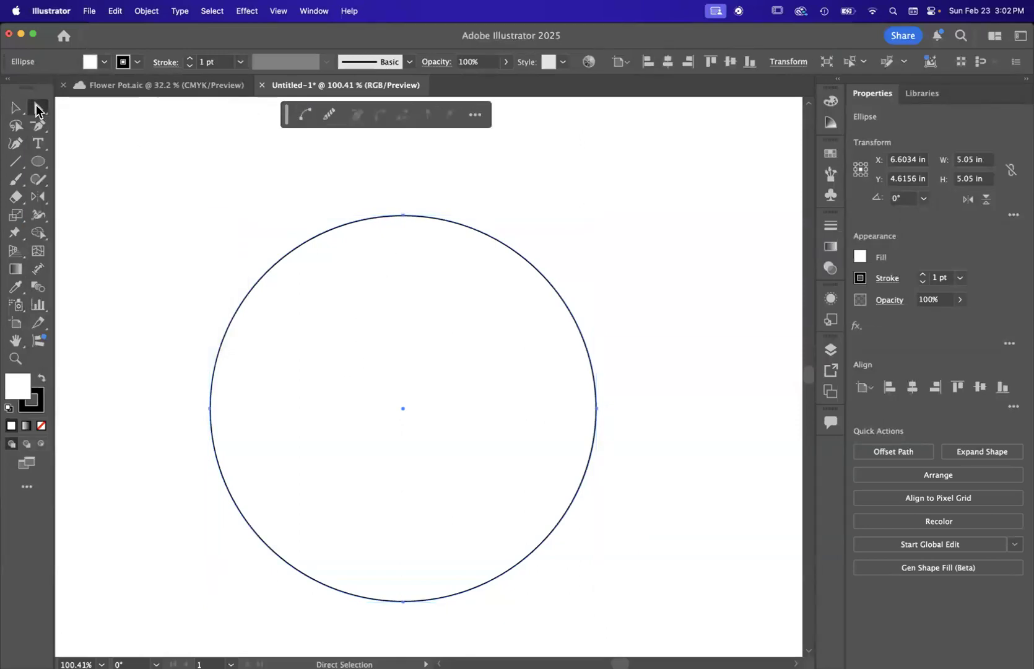
click(403, 215)
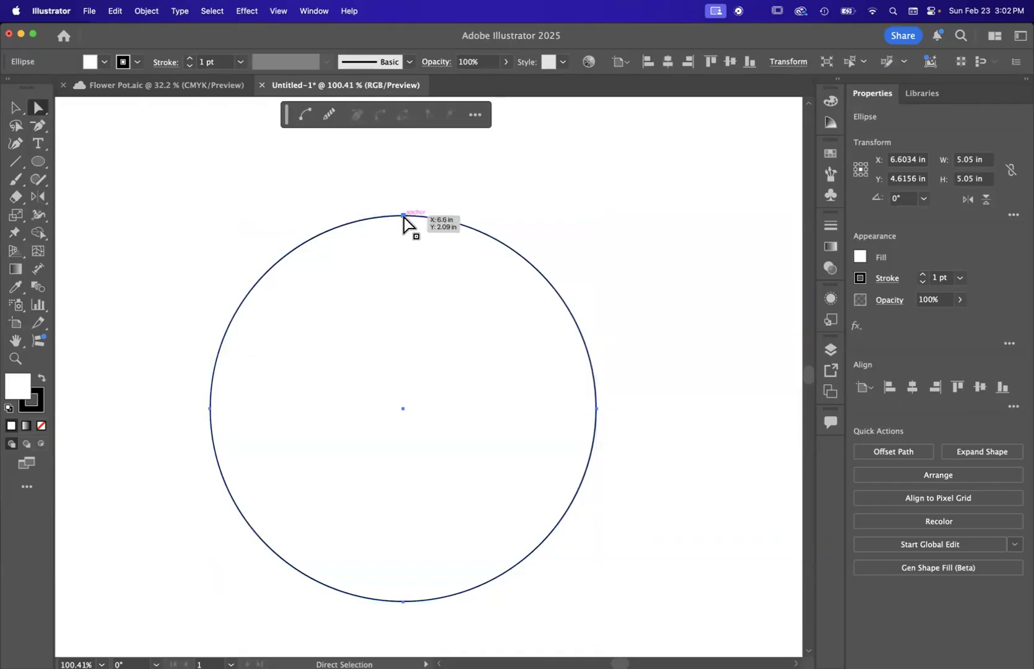
click(403, 215)
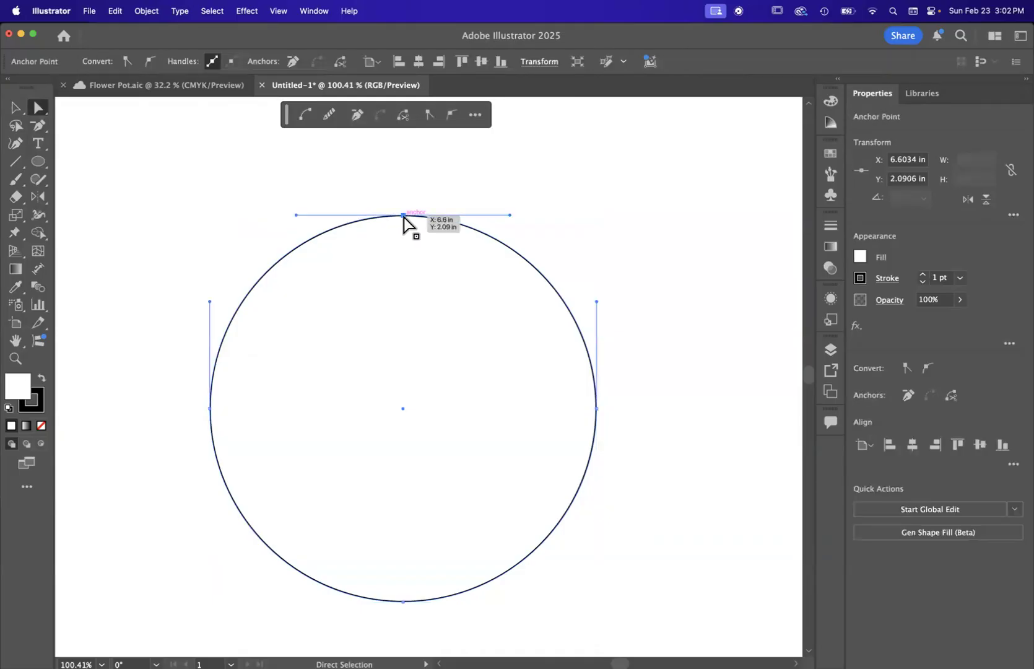
drag(403, 216, 403, 176)
Step: Try adjusting the top anchor's handle, and raise the anchor to about Y 0.57 in to form an egg shape
scroll(403, 178, up, 2)
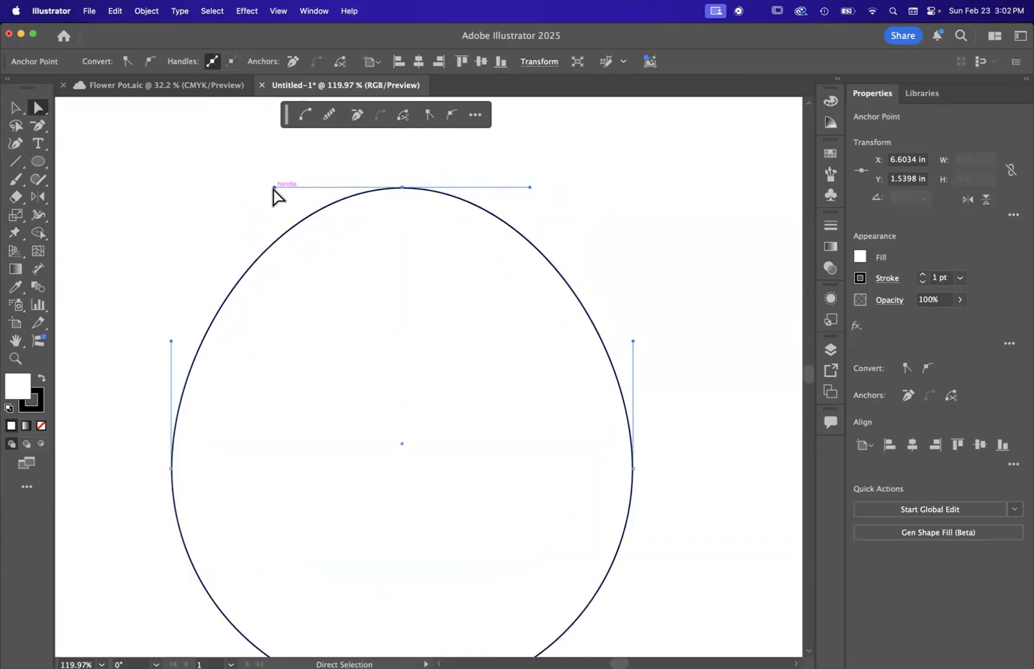
mouse_move(274, 188)
mouse_down()
mouse_move(278, 144)
mouse_move(251, 205)
mouse_move(79, 186)
mouse_move(200, 156)
mouse_move(352, 185)
mouse_move(280, 233)
mouse_move(123, 201)
mouse_move(176, 173)
mouse_move(320, 181)
mouse_move(205, 224)
mouse_move(157, 199)
mouse_move(258, 169)
mouse_move(301, 183)
mouse_move(282, 184)
mouse_up()
key(super+0)
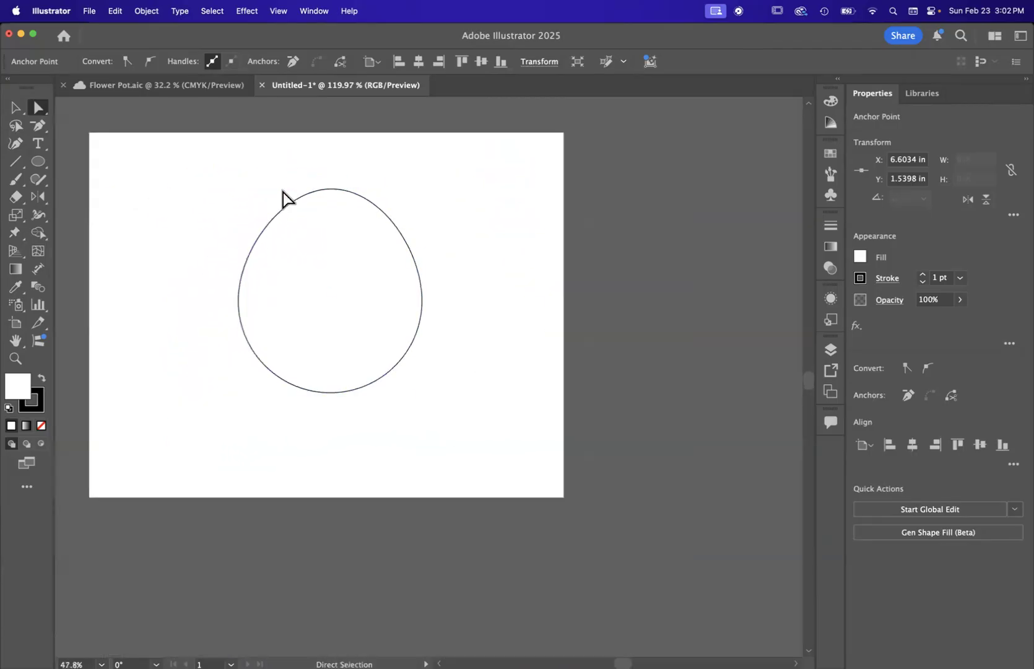
scroll(284, 198, up, 1)
drag(391, 237, 391, 194)
Step: Move the egg with the Selection tool to the left half of the artboard, at about X 4.08 in, and deselect it
click(16, 107)
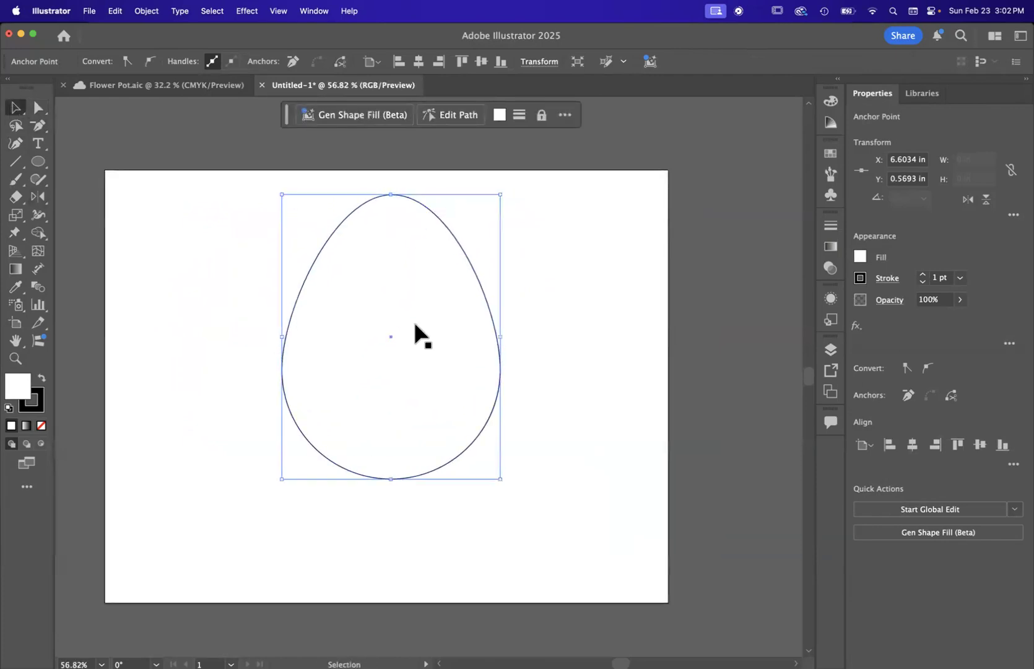
drag(487, 310, 378, 340)
click(510, 334)
scroll(312, 321, up, 2)
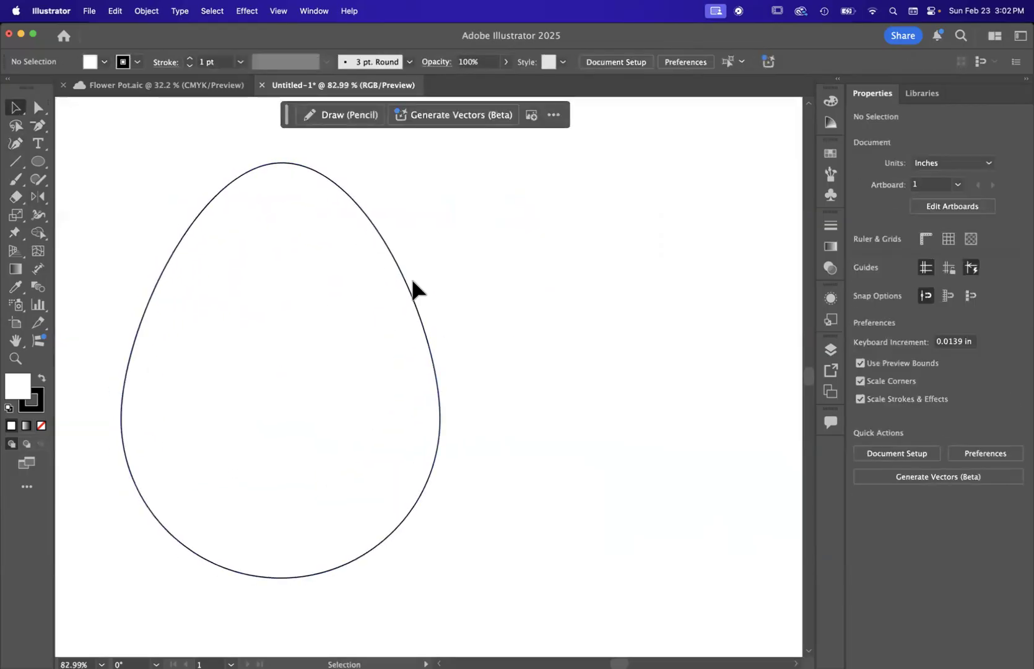
Step: Select the egg and set its fill to the cream color fcf8ed
click(406, 280)
scroll(404, 280, down, 2)
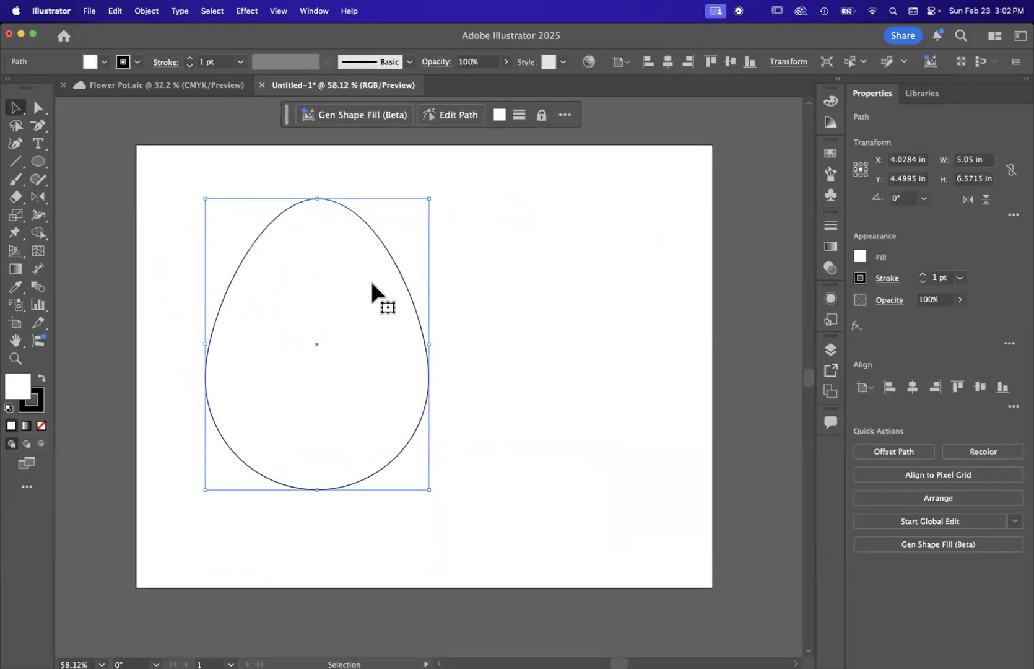
double_click(16, 387)
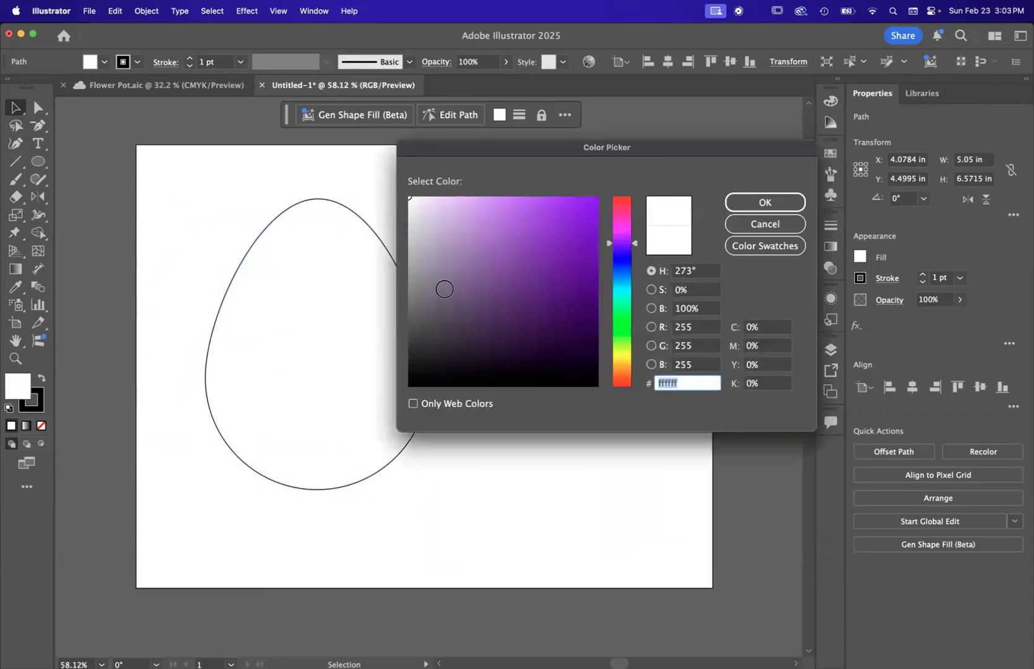
drag(634, 327, 627, 364)
click(422, 209)
text(f4f1ea)
mouse_move(417, 205)
mouse_down()
mouse_move(417, 215)
mouse_move(419, 198)
mouse_up()
click(420, 202)
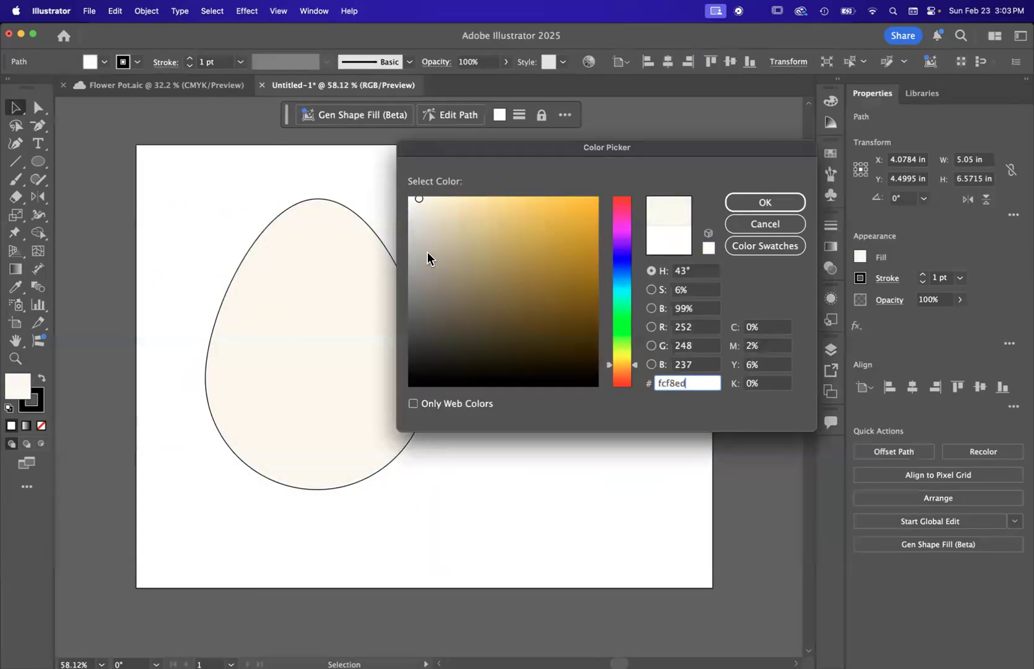
click(766, 202)
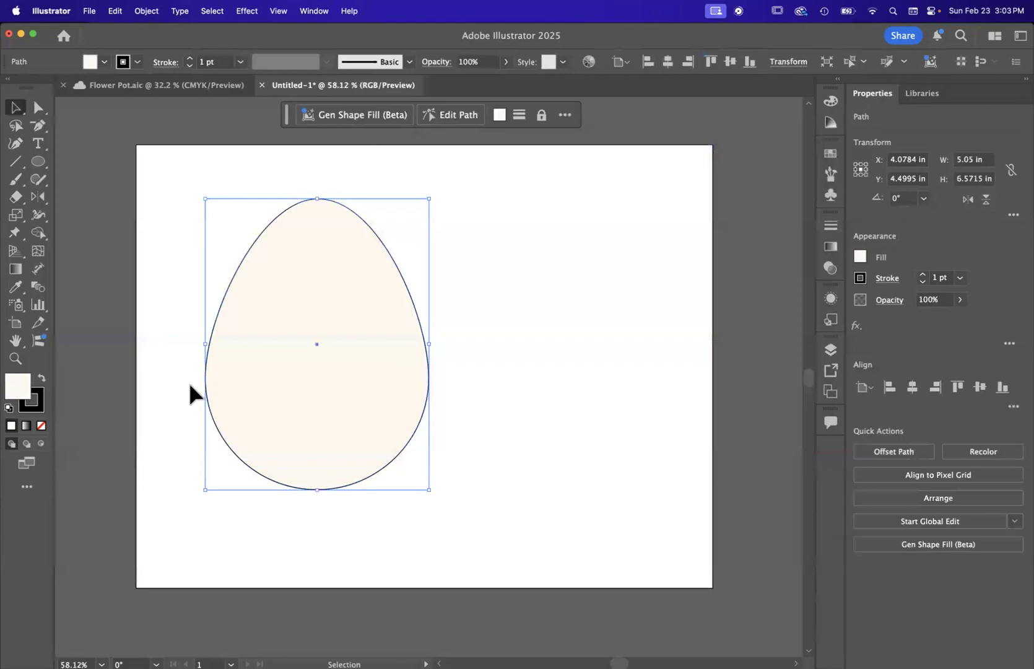
Step: Set the egg's stroke to the golden brown color b78815
scroll(187, 379, up, 3)
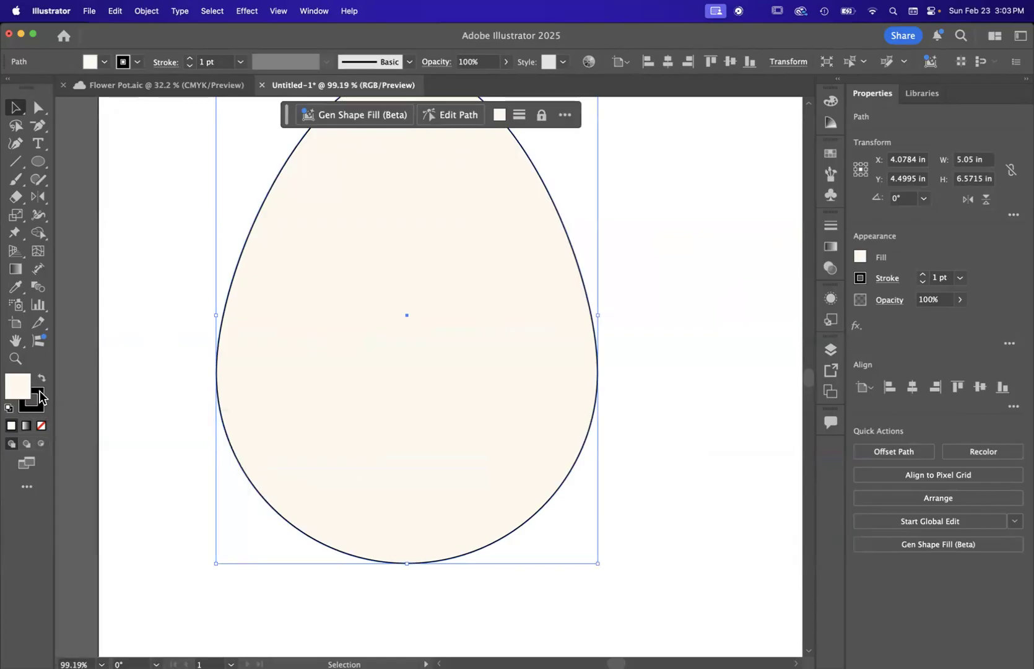
double_click(39, 397)
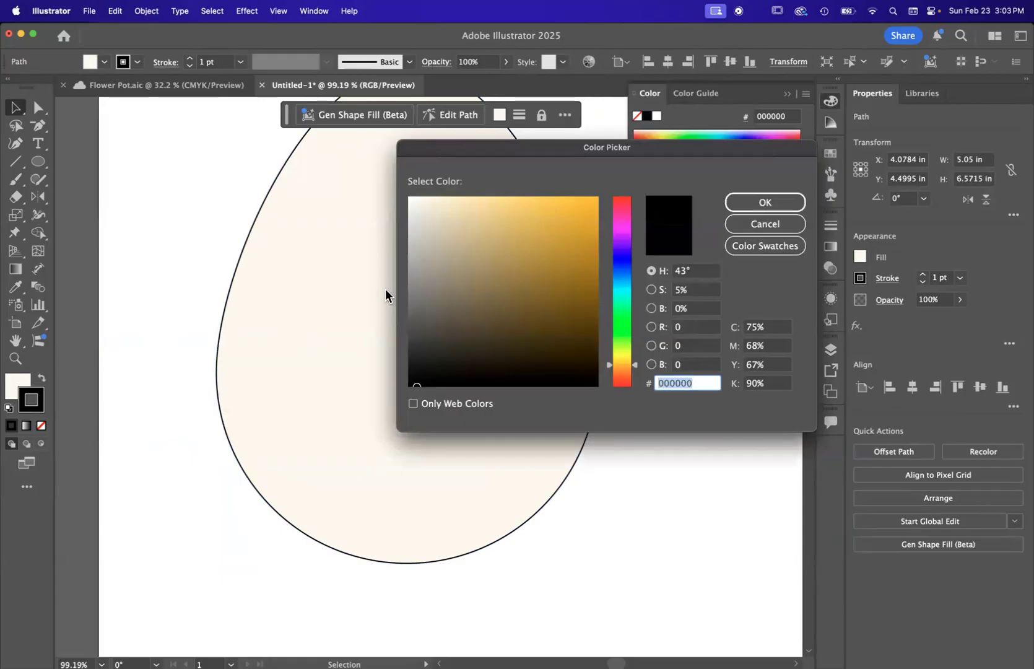
mouse_move(486, 307)
mouse_down()
mouse_move(495, 234)
mouse_move(487, 193)
mouse_move(576, 250)
mouse_up()
click(765, 197)
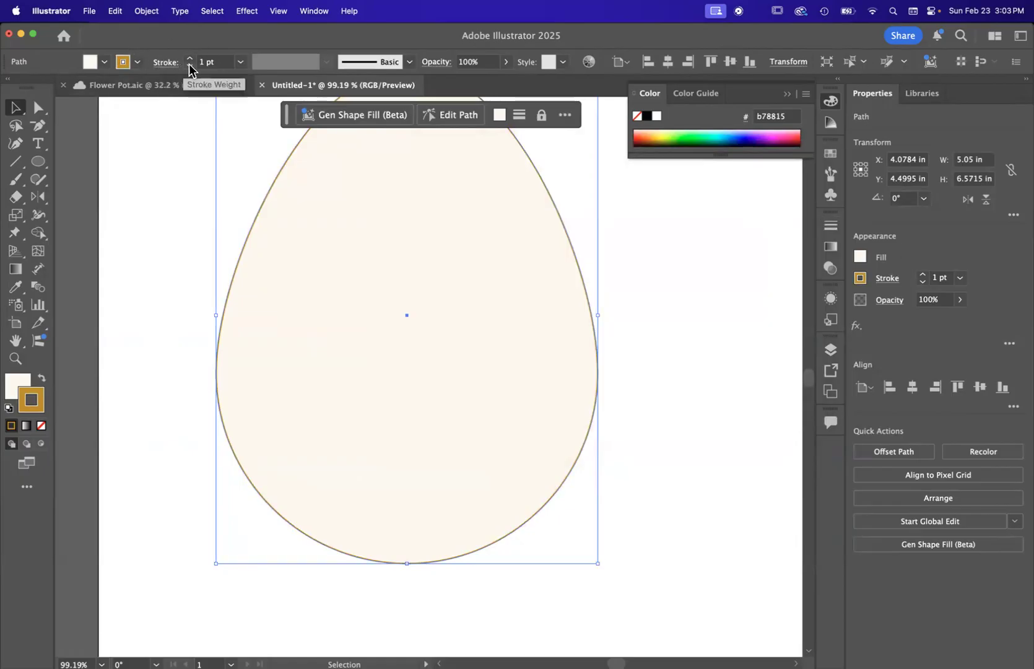
Step: Increase the egg's stroke weight to 13 pt
click(923, 276)
click(922, 276)
click(922, 276)
click(923, 276)
click(923, 274)
click(922, 275)
click(923, 274)
scroll(672, 371, down, 5)
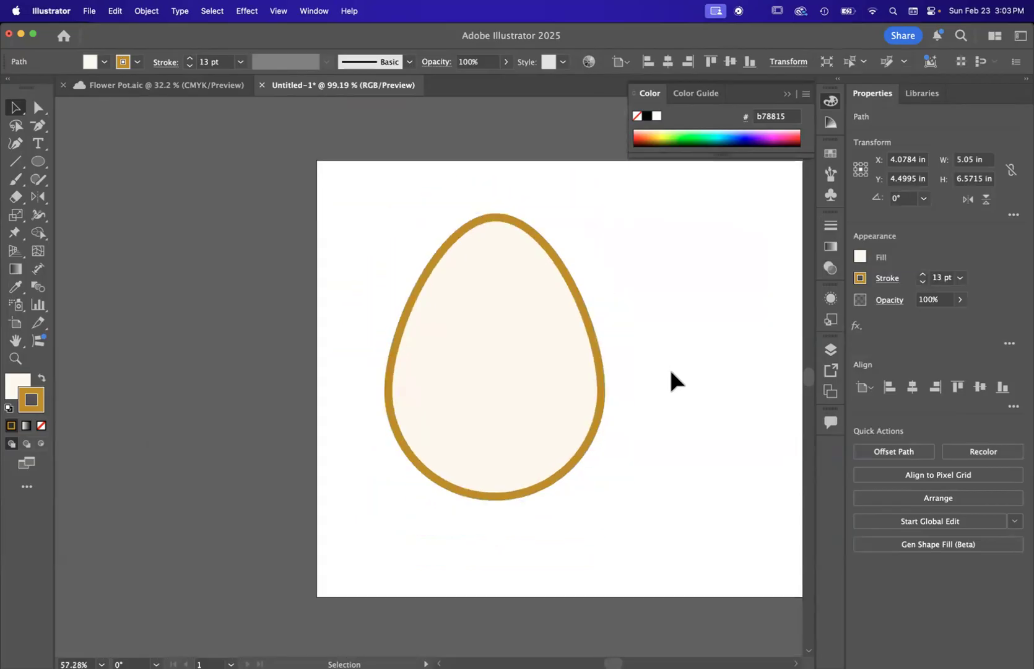
Step: Try aligning the egg's stroke to the center and outside, set it back to inside, and inspect the outline up close
scroll(671, 372, up, 3)
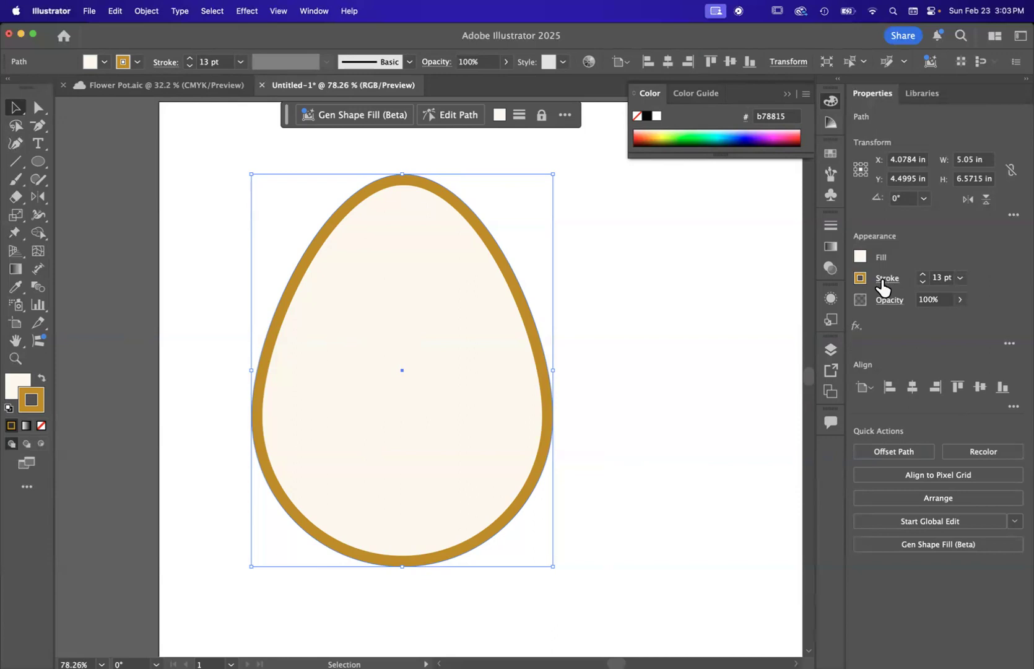
click(885, 278)
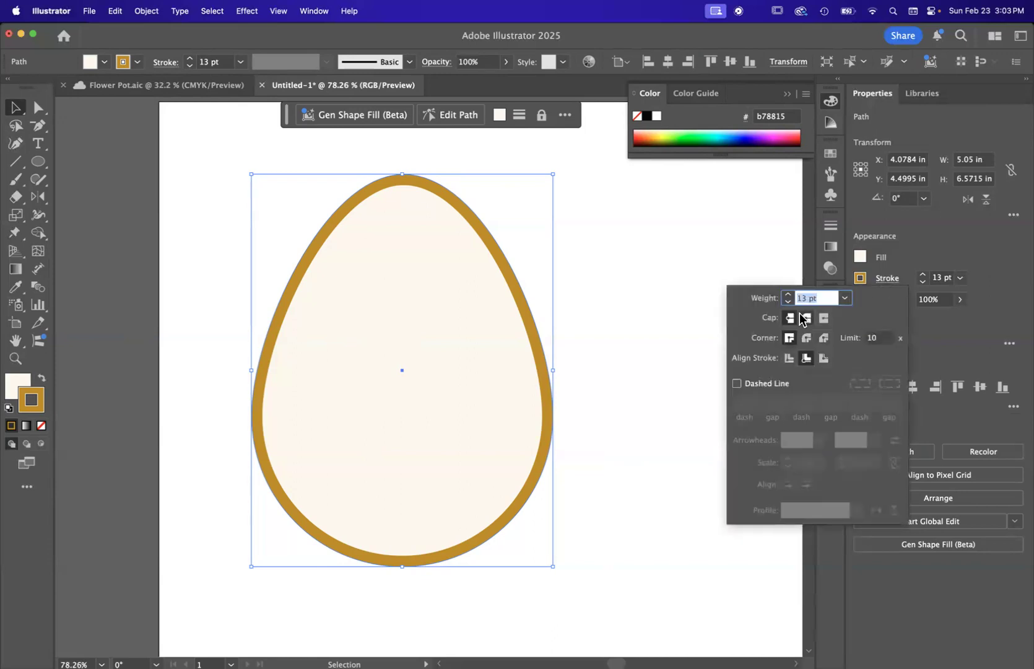
click(789, 358)
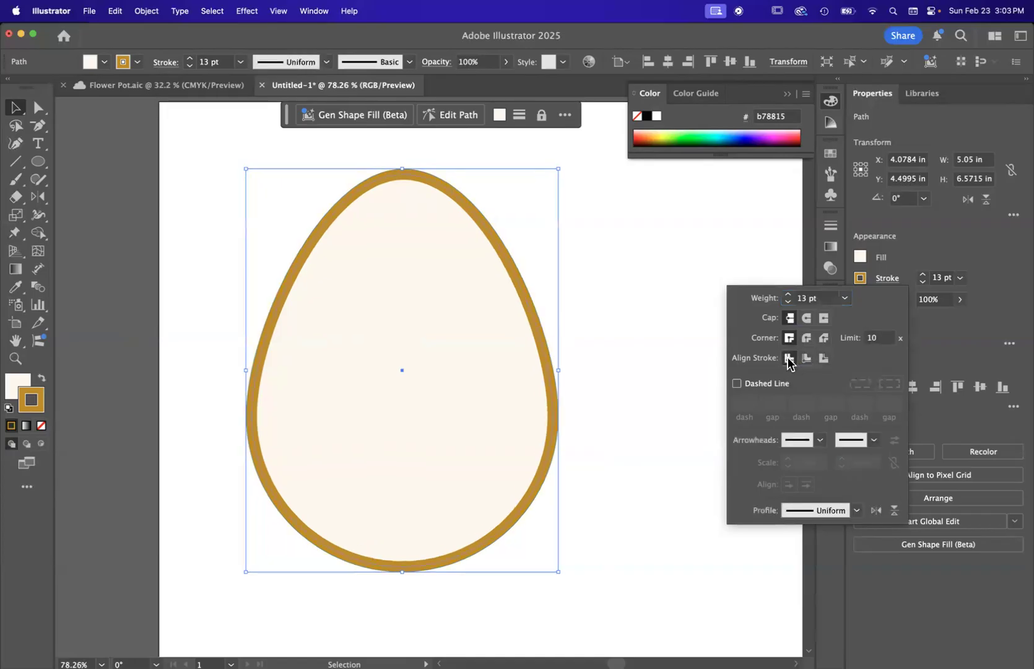
click(823, 359)
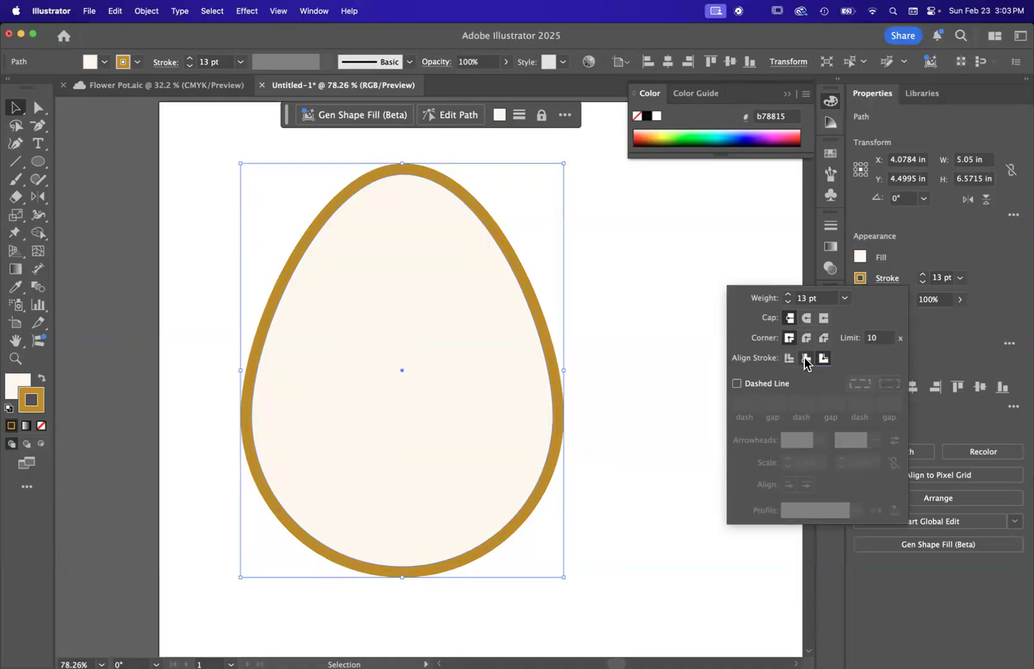
click(806, 359)
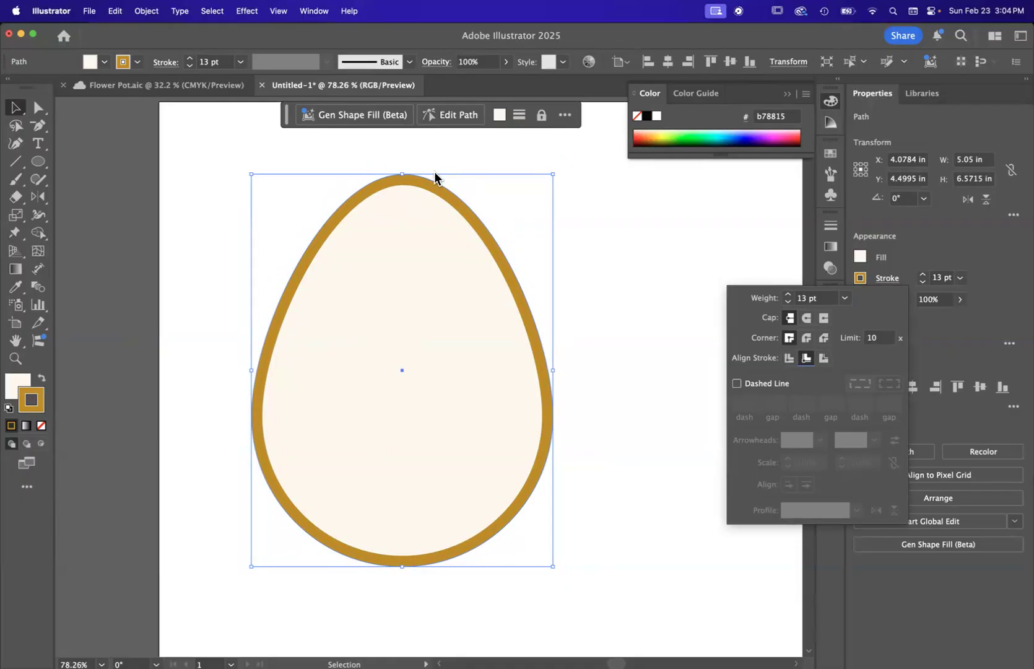
scroll(461, 208, up, 5)
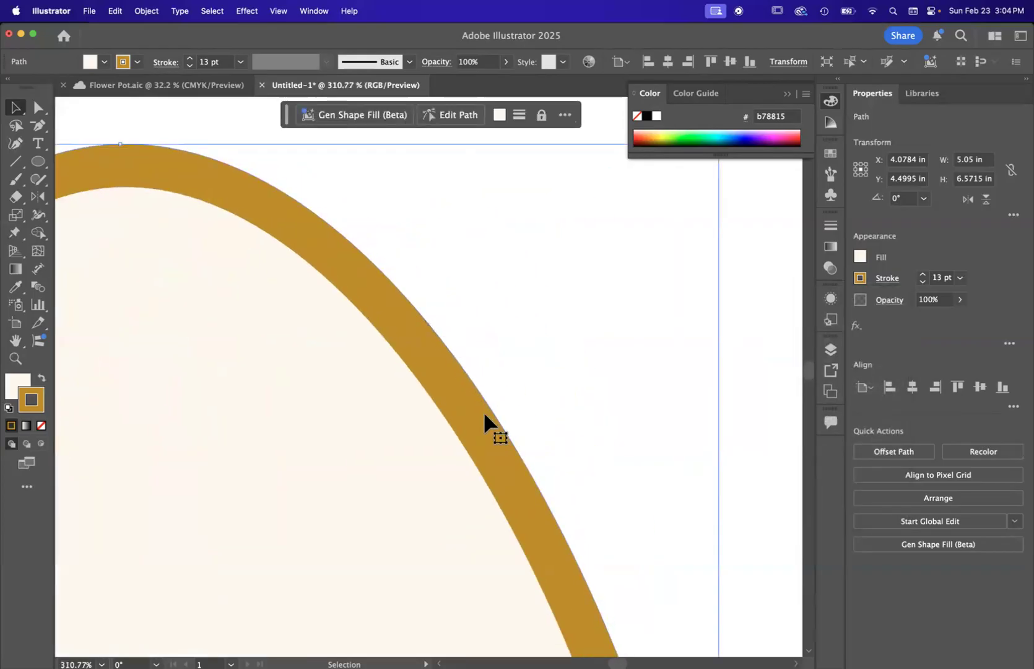
scroll(484, 411, down, 4)
scroll(475, 450, down, 1)
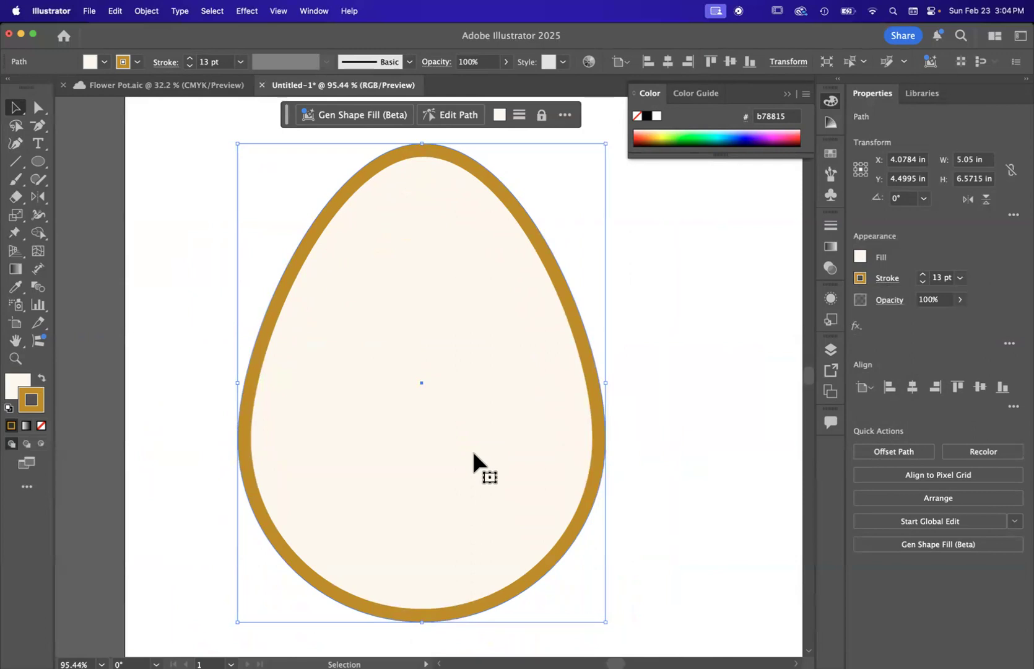
Step: Remove the egg's stroke by setting it to None, and deselect the egg
scroll(473, 450, down, 3)
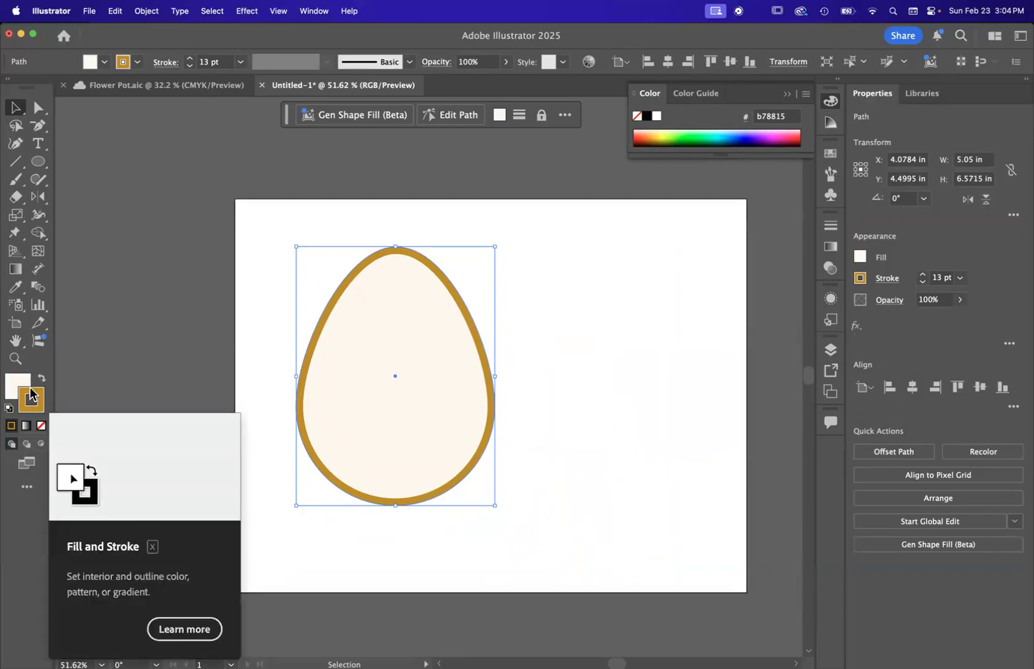
click(41, 427)
click(551, 346)
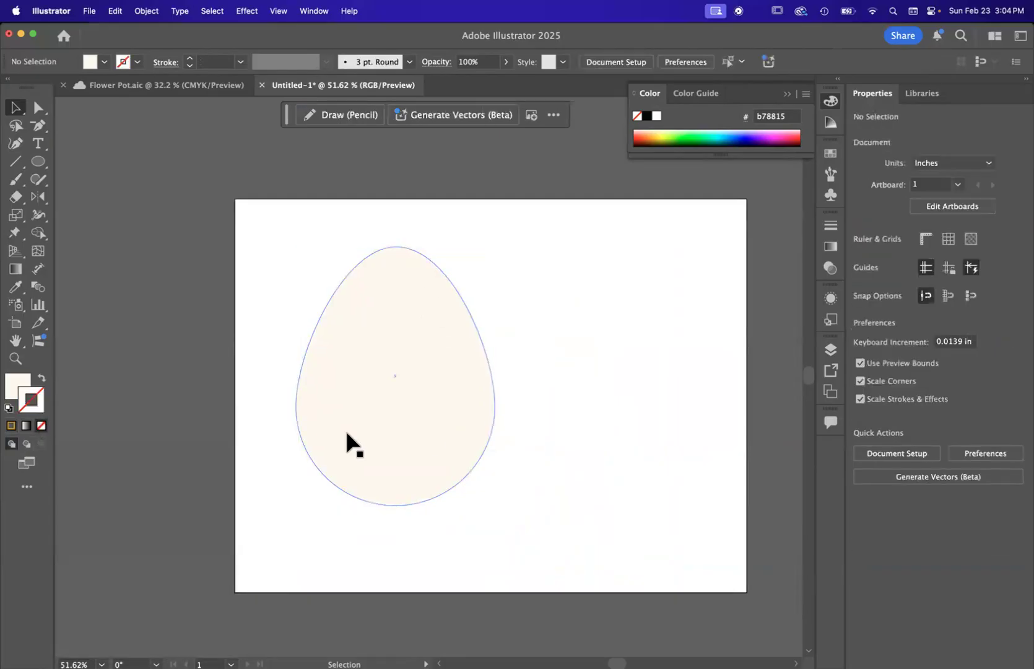
Step: Move the egg off the artboard onto the empty canvas to its left, at about X -3.3 in
scroll(345, 430, up, 5)
scroll(717, 375, down, 6)
scroll(717, 375, up, 3)
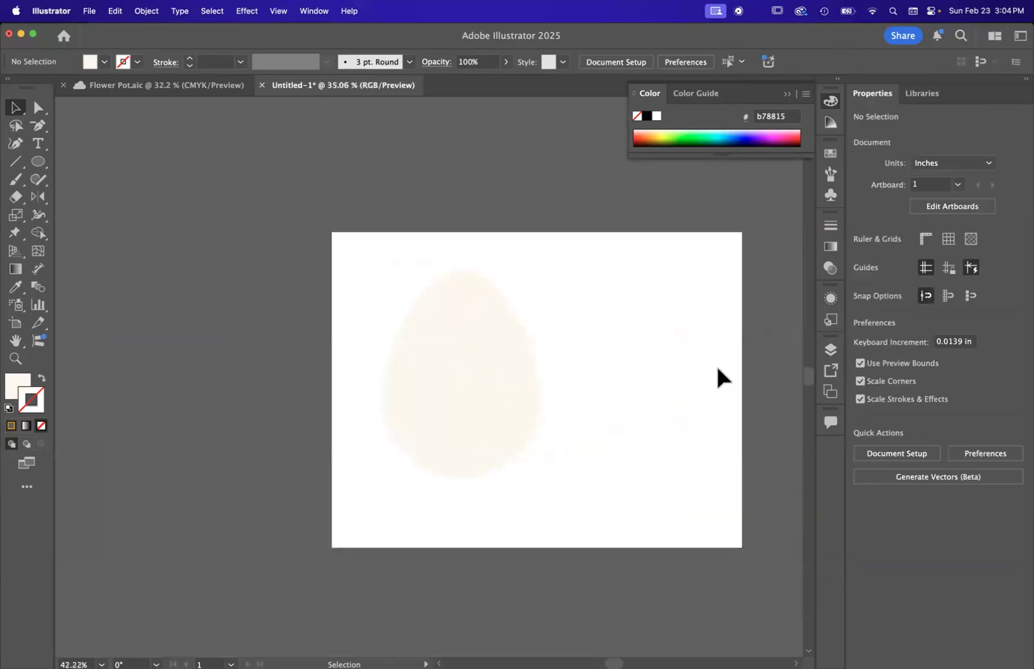
scroll(454, 426, left, 3)
drag(512, 318, 210, 322)
scroll(211, 322, down, 3)
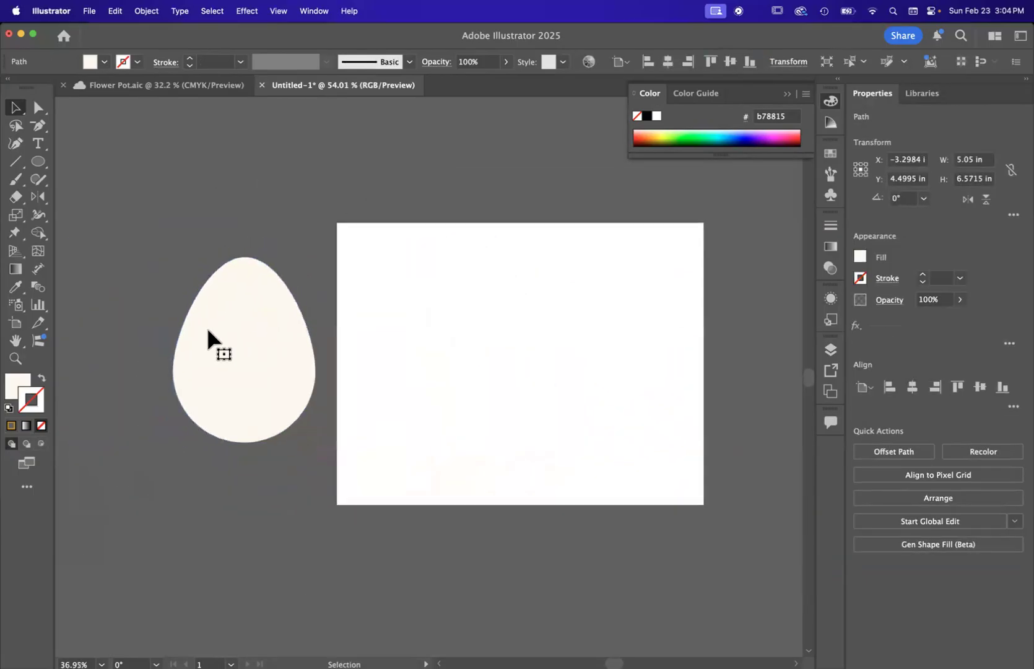
scroll(454, 331, up, 2)
scroll(454, 331, left, 1)
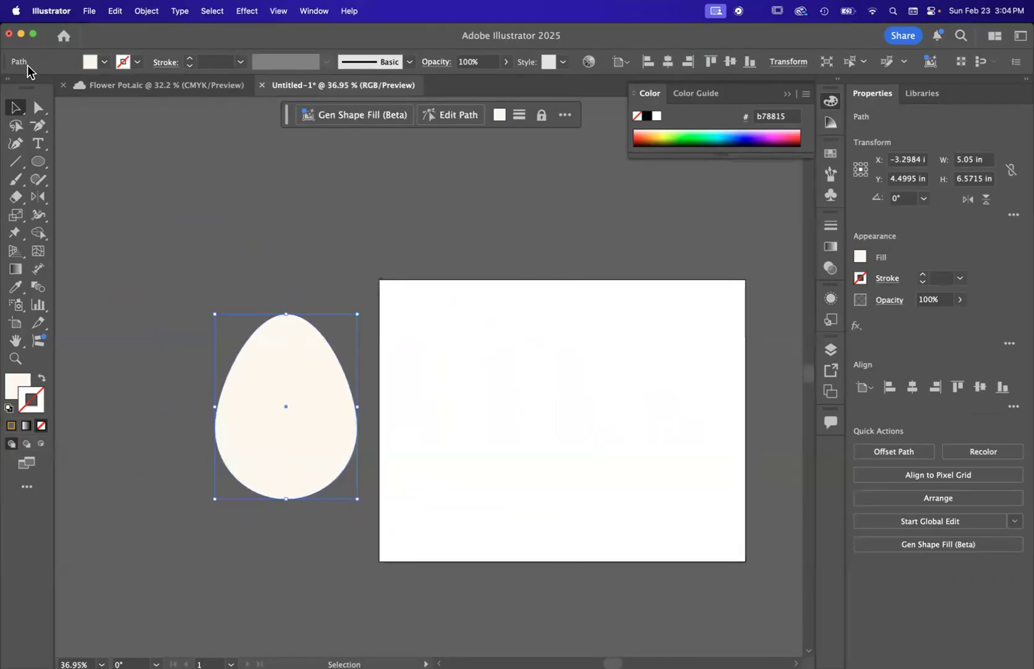
scroll(466, 284, down, 3)
scroll(466, 305, up, 2)
scroll(466, 306, right, 1)
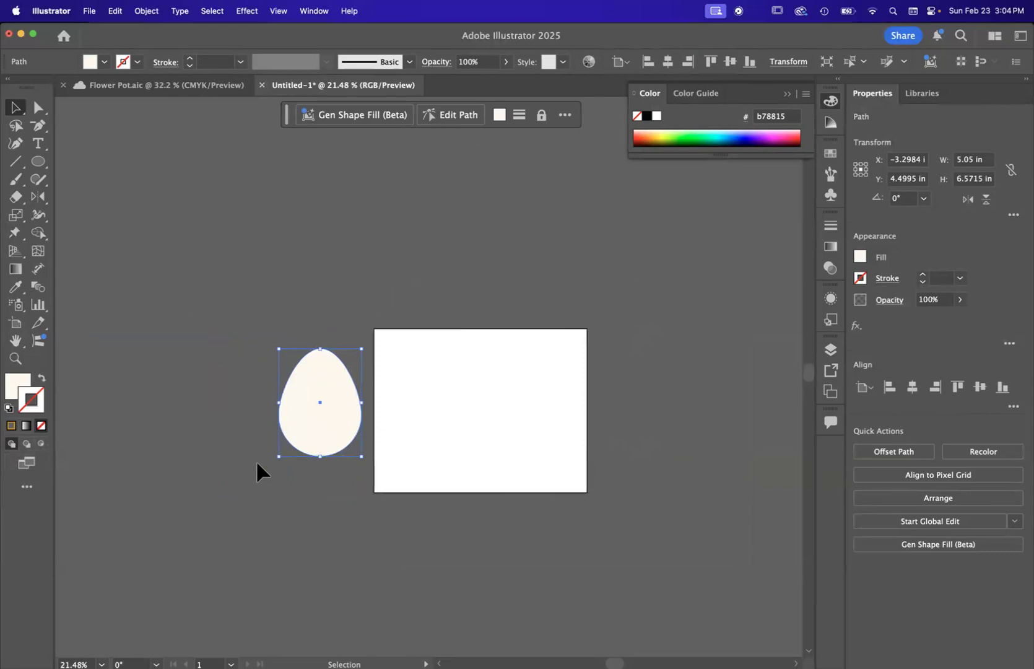
scroll(257, 459, up, 3)
scroll(358, 346, left, 2)
scroll(358, 346, down, 1)
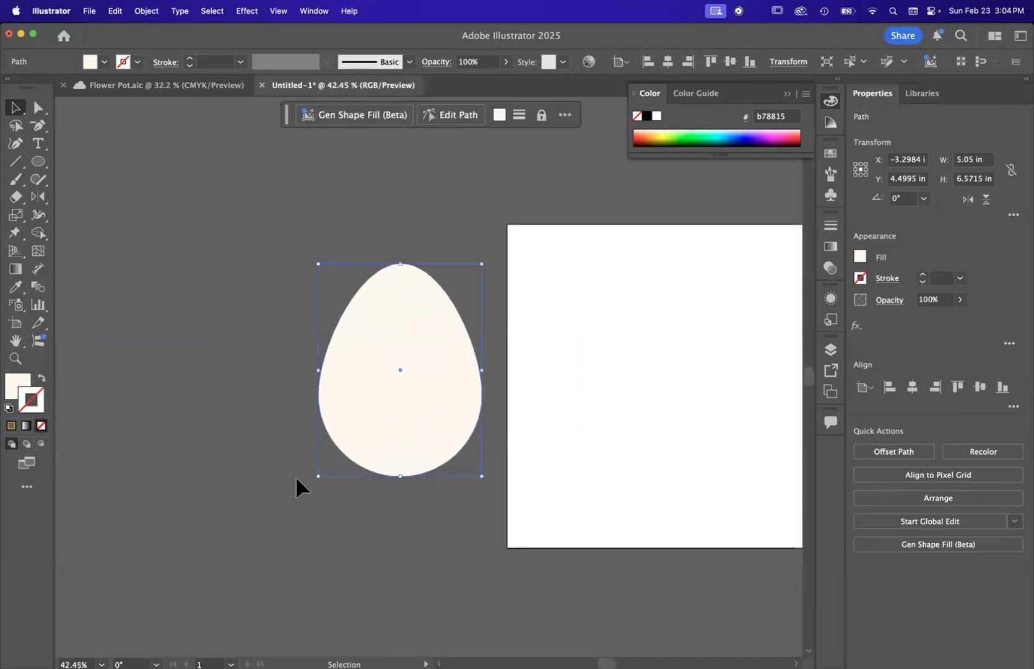
scroll(408, 440, down, 1)
scroll(408, 440, up, 2)
scroll(358, 408, right, 1)
scroll(359, 408, up, 1)
click(198, 302)
click(341, 301)
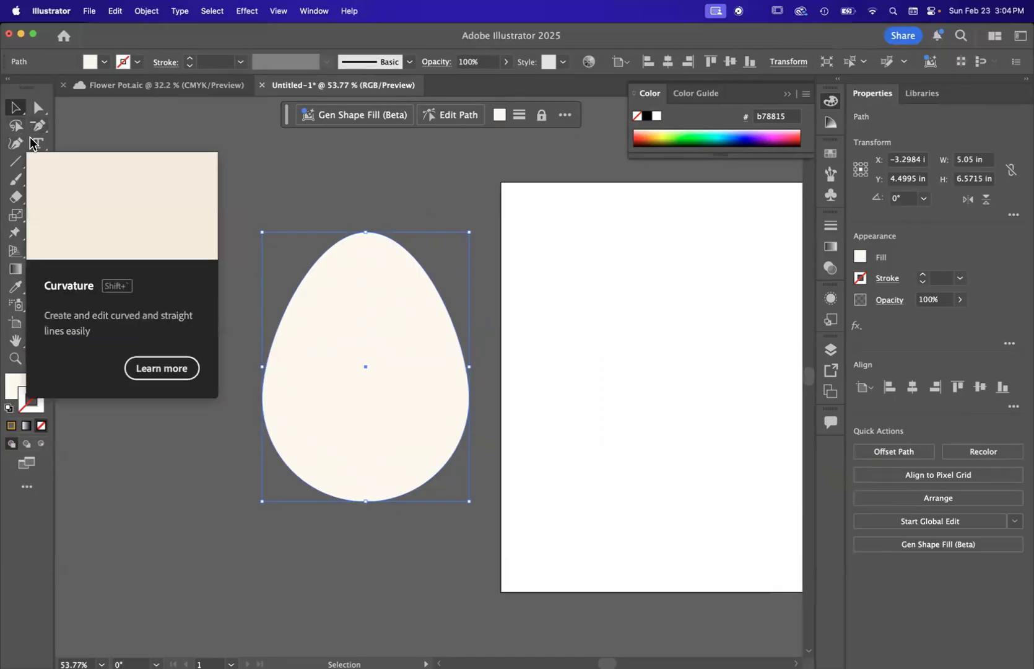
Step: Deselect the egg, switch to the Pen tool, and set a solid gold stroke (b78815) with no fill
click(271, 185)
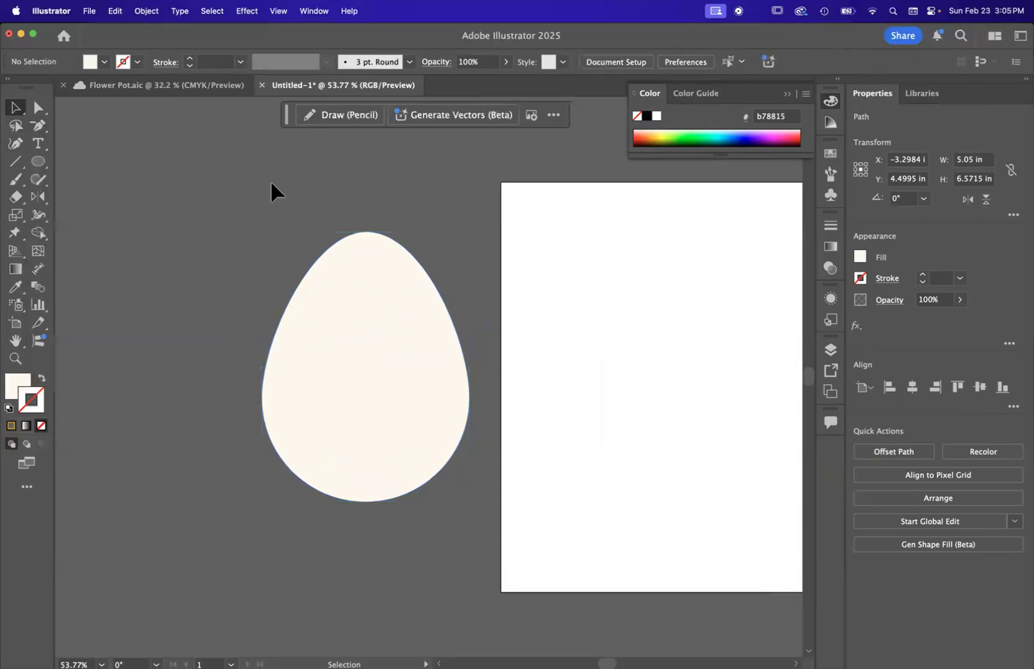
click(46, 125)
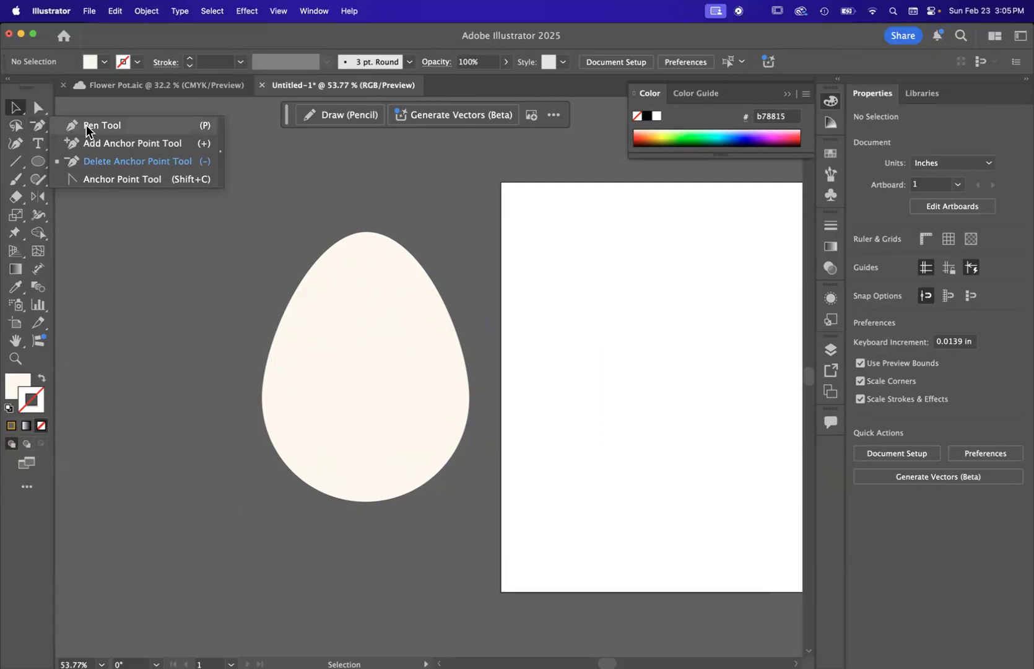
click(40, 125)
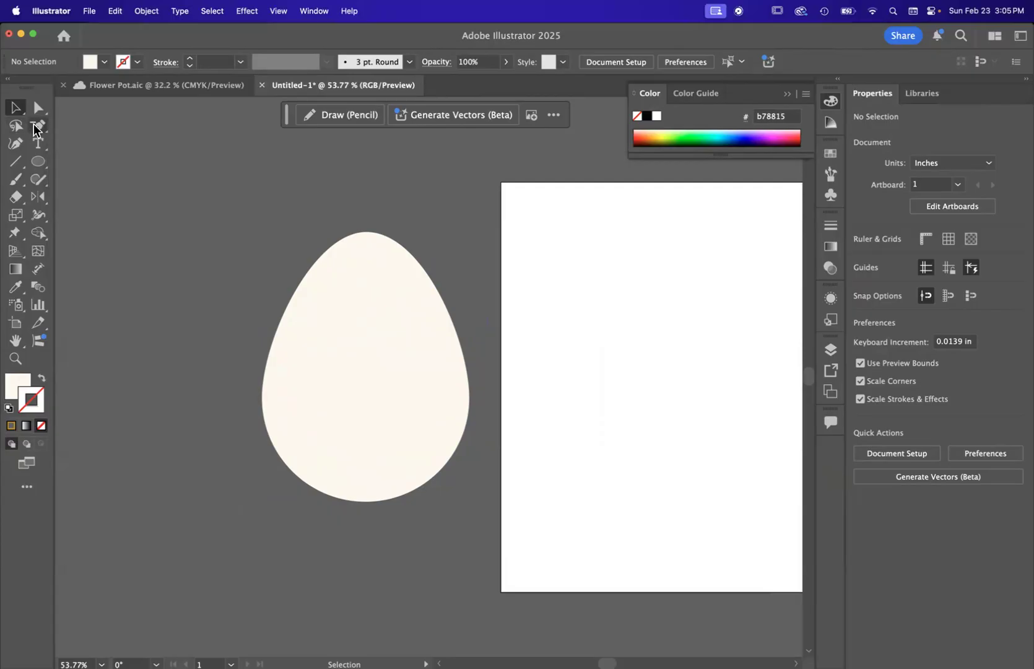
click(37, 127)
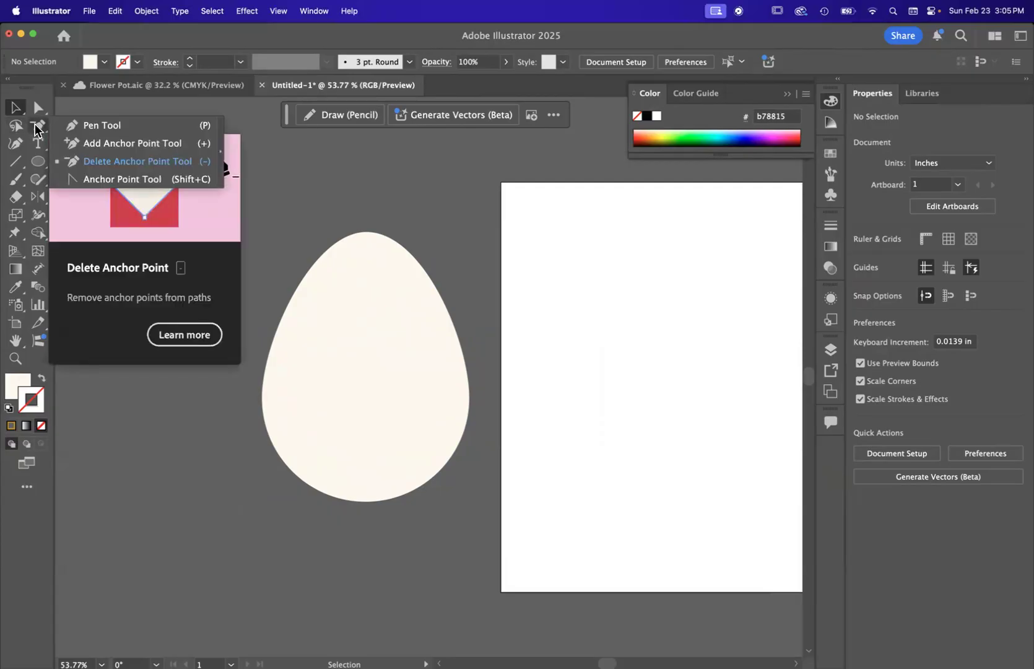
click(81, 126)
scroll(158, 253, up, 5)
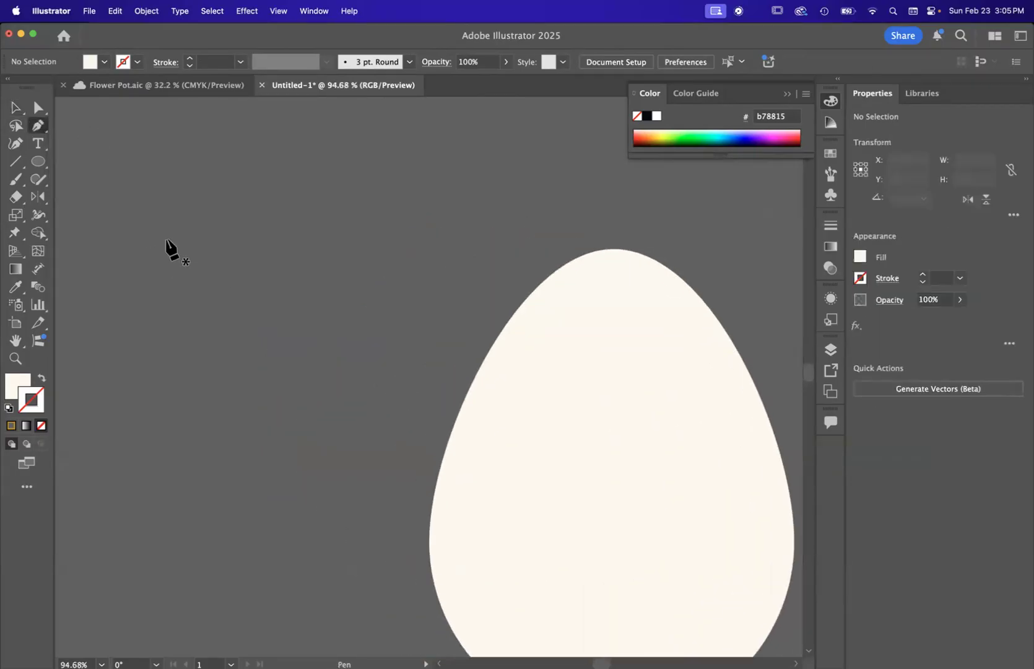
scroll(658, 374, right, 10)
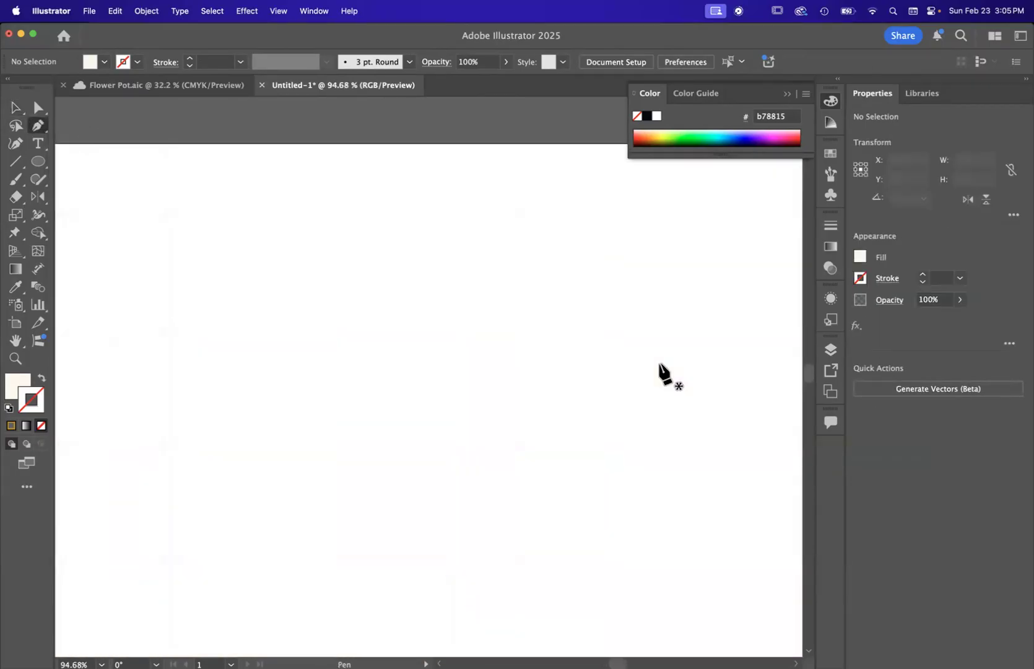
click(11, 427)
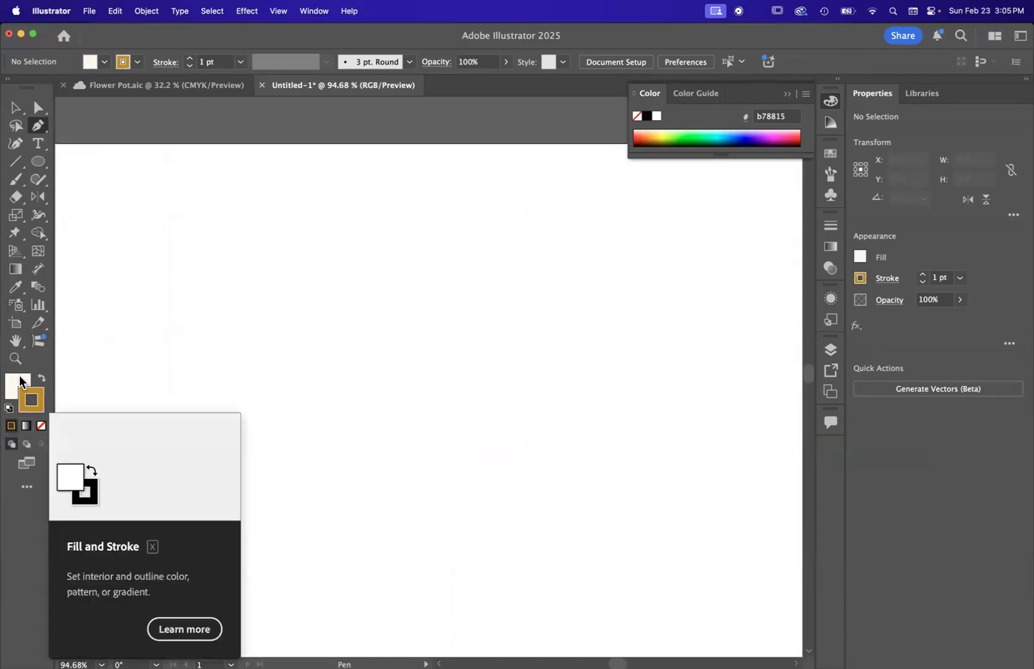
click(19, 384)
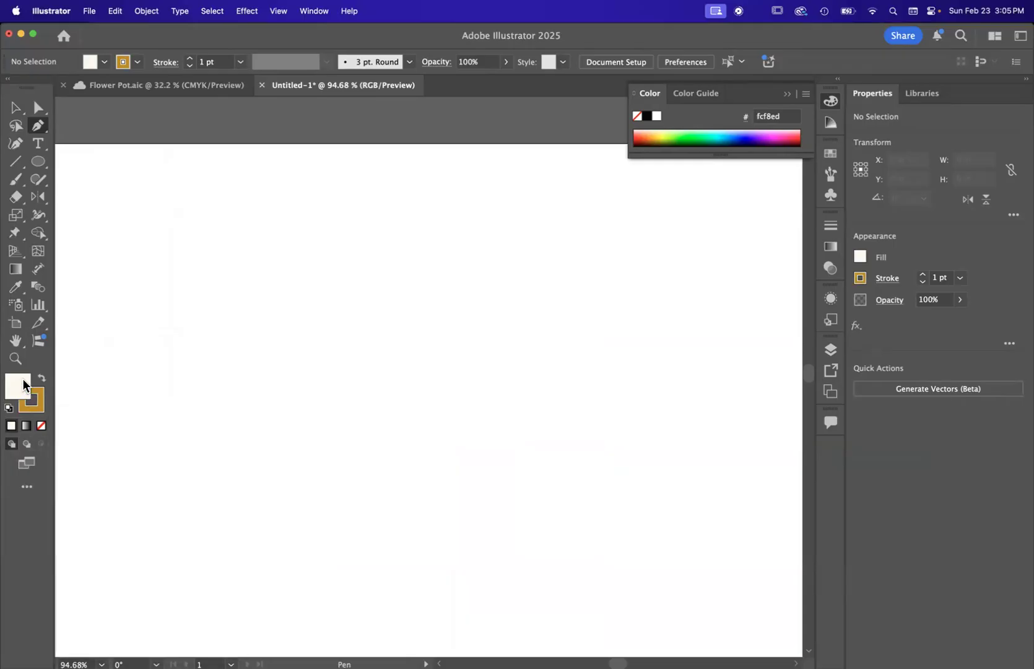
click(41, 426)
Step: Draw a closed, irregular eight-point shape with straight segments, about 5.8 by 3.4 in, in the artboard's upper left area
scroll(229, 247, down, 3)
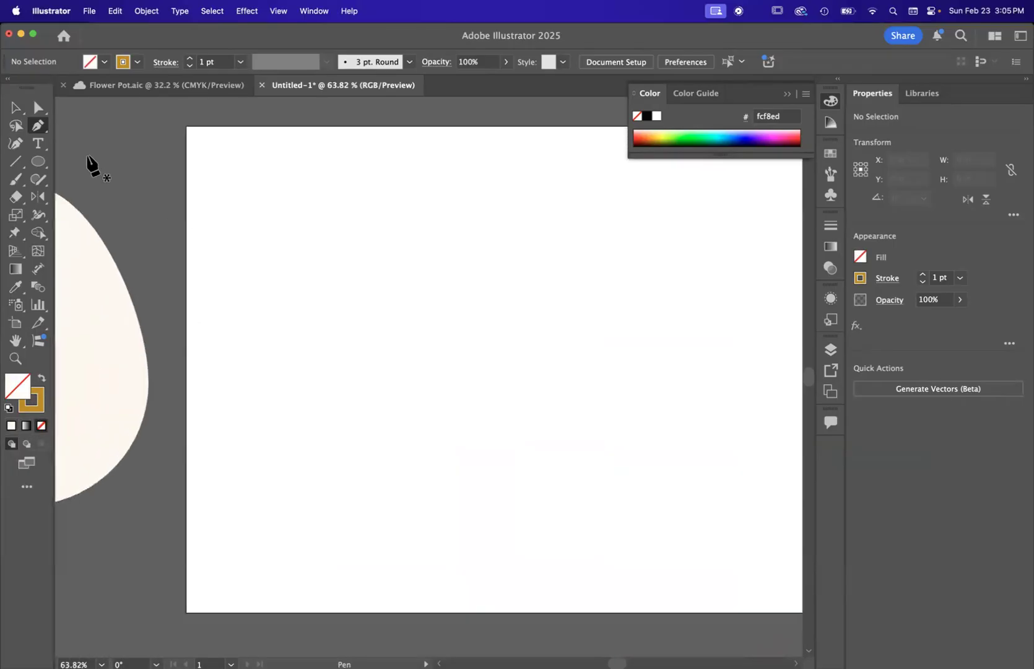
click(279, 234)
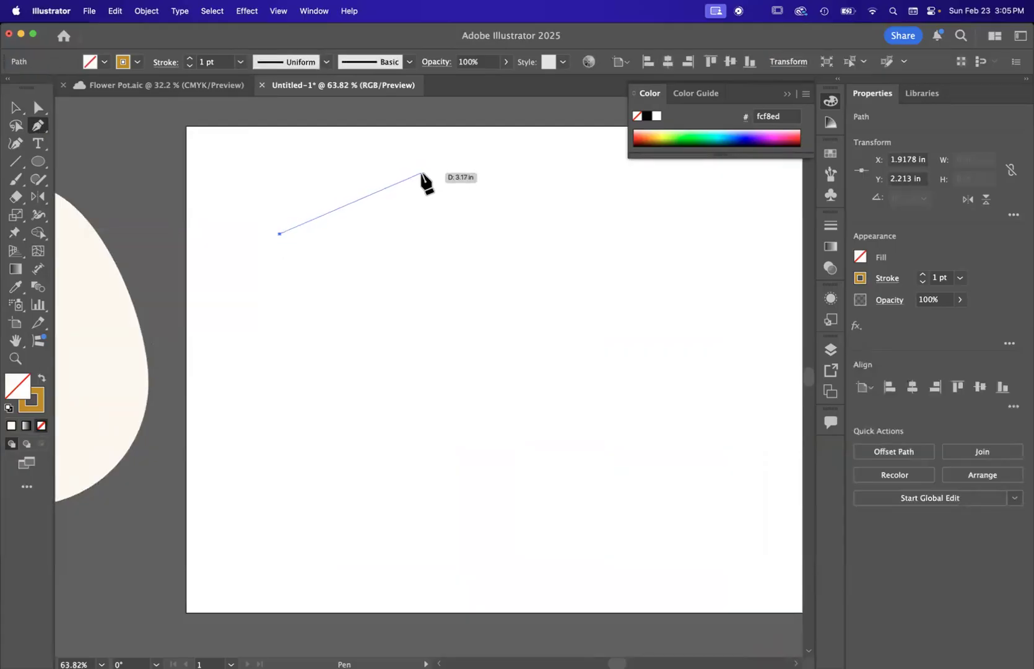
scroll(302, 254, up, 2)
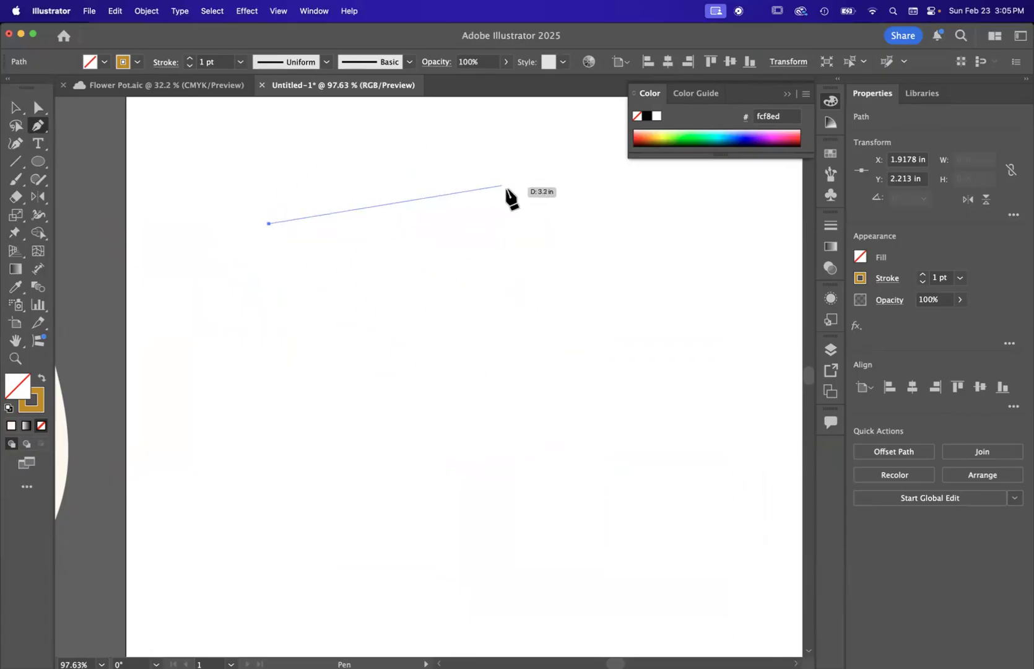
click(596, 218)
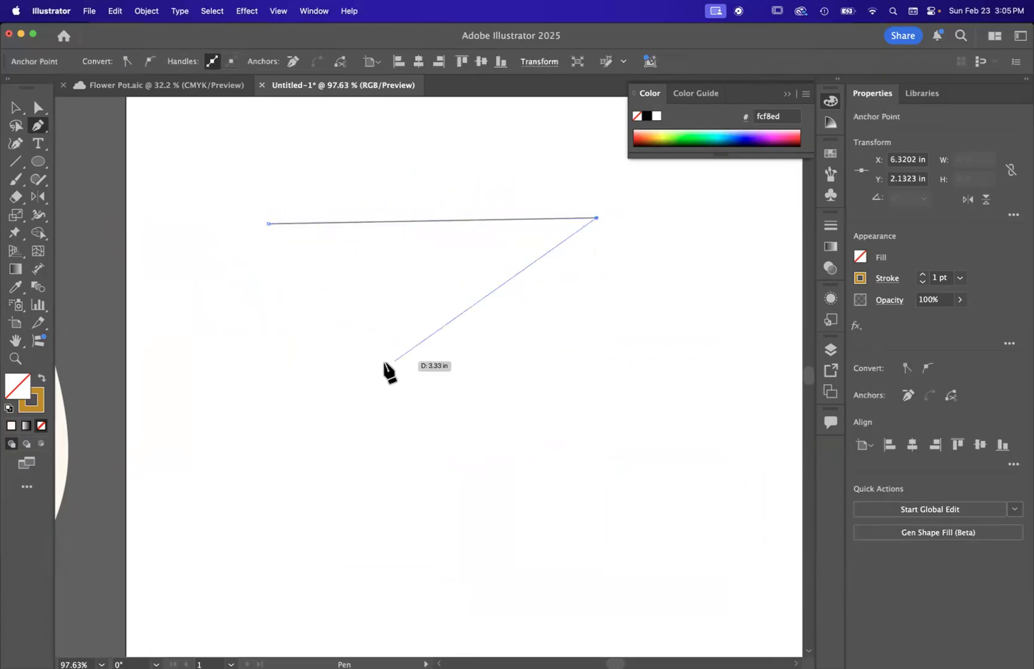
click(293, 394)
click(217, 371)
click(260, 291)
click(166, 262)
click(202, 144)
click(278, 190)
click(268, 223)
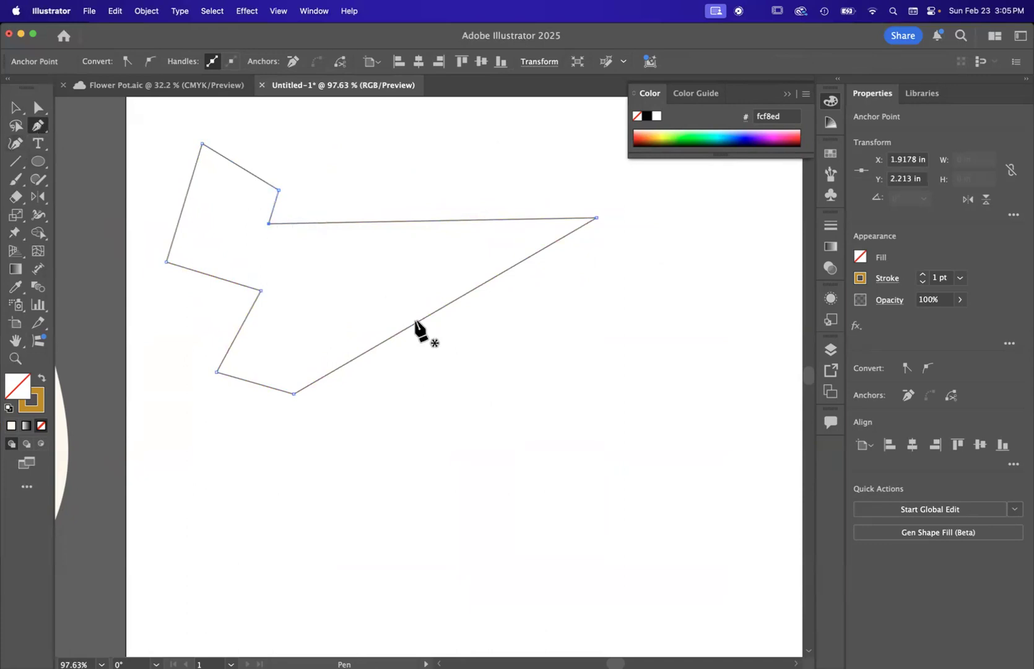
scroll(415, 321, down, 5)
scroll(415, 321, right, 3)
scroll(415, 321, up, 3)
scroll(415, 320, down, 1)
scroll(415, 320, up, 1)
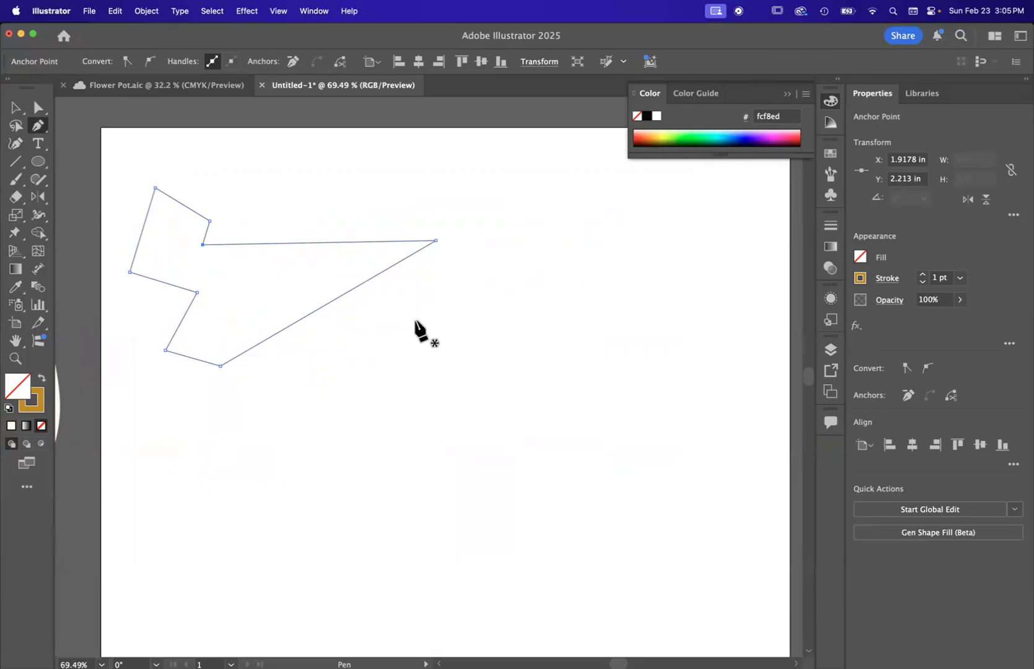
scroll(427, 421, up, 4)
scroll(428, 420, right, 3)
scroll(427, 420, down, 10)
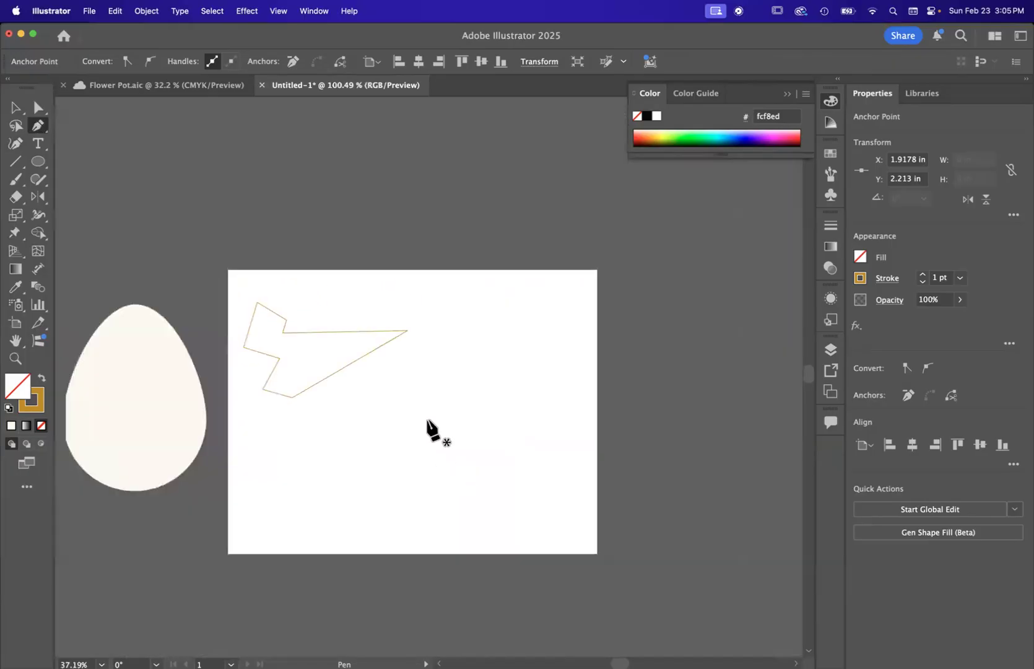
scroll(434, 430, left, 3)
scroll(482, 320, up, 4)
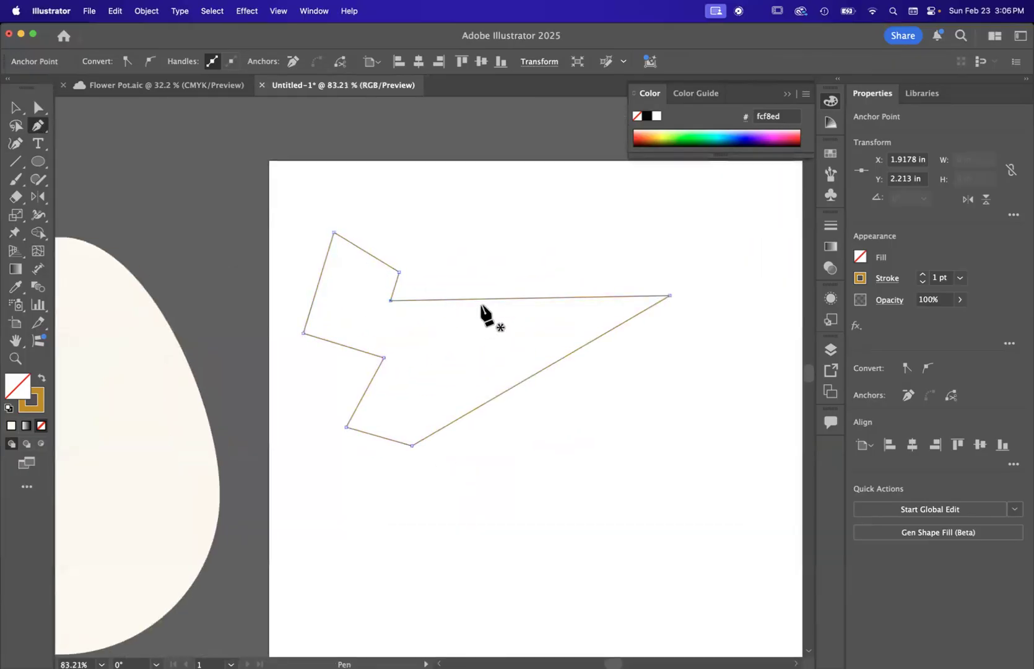
Step: Move the whole angular shape up and slightly right, to about X 3.83 in, Y 2.03 in
scroll(482, 320, up, 3)
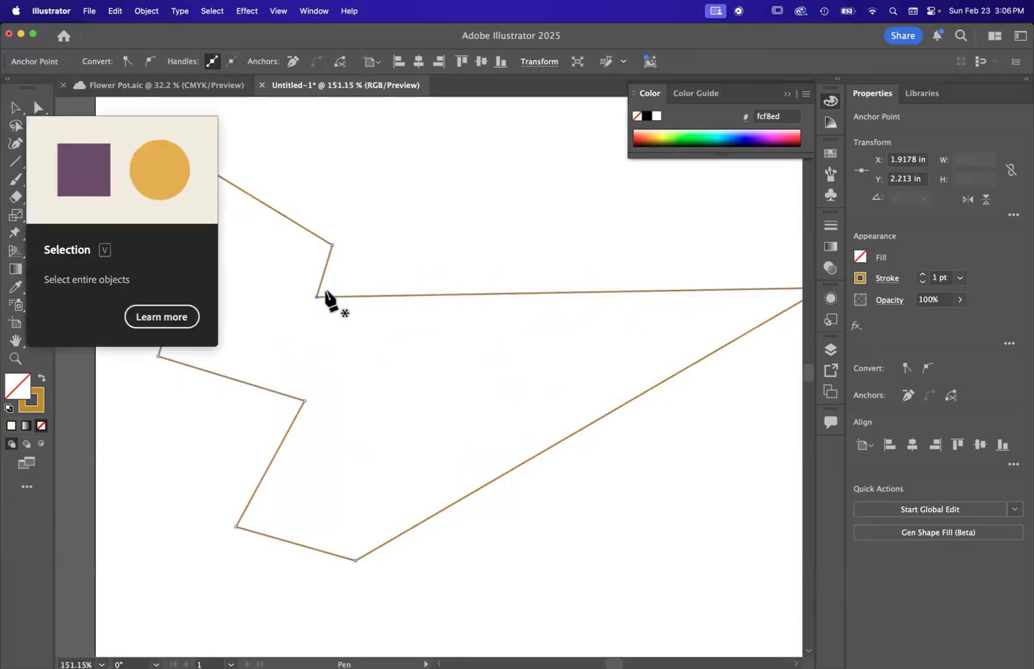
click(18, 110)
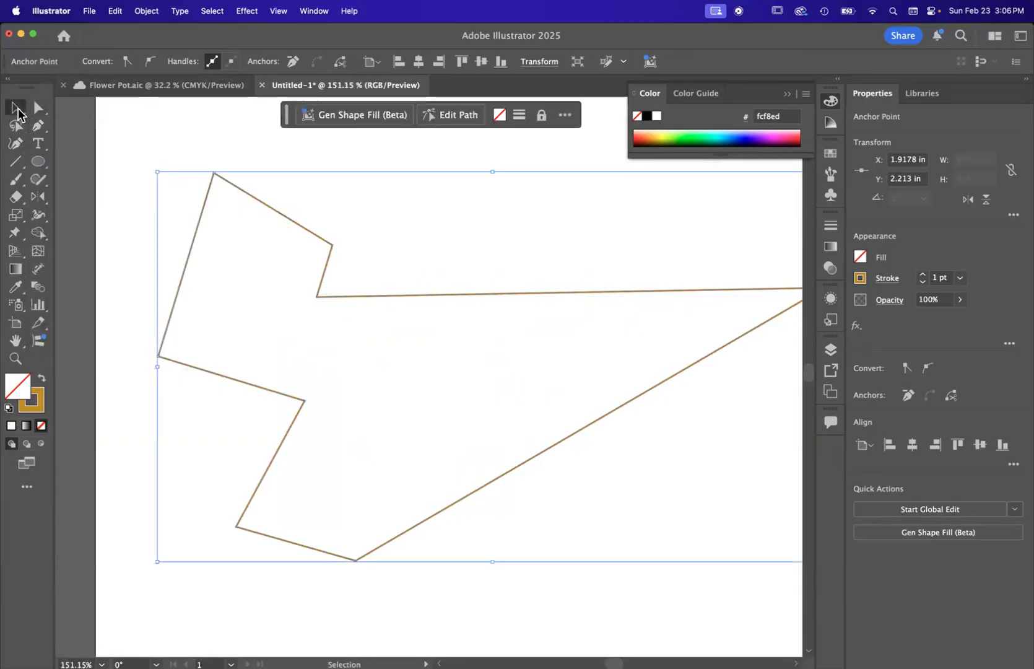
scroll(526, 336, down, 3)
drag(484, 273, 512, 215)
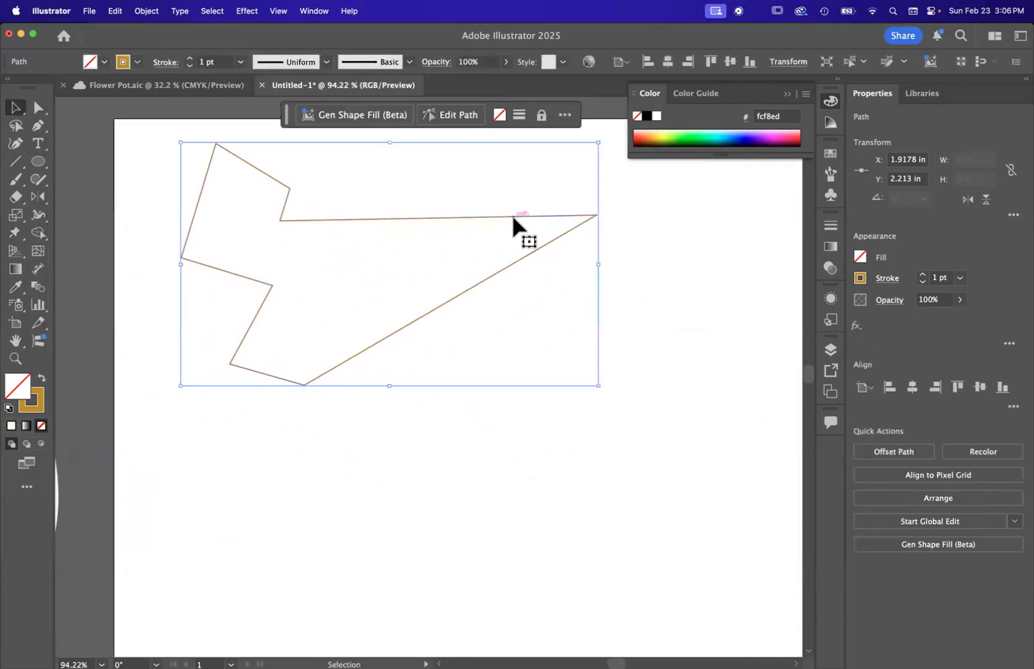
Step: Reshape the angular path by moving only its upper inner corner anchor down and right, to about X 3.18 in, Y 2.07 in
click(35, 108)
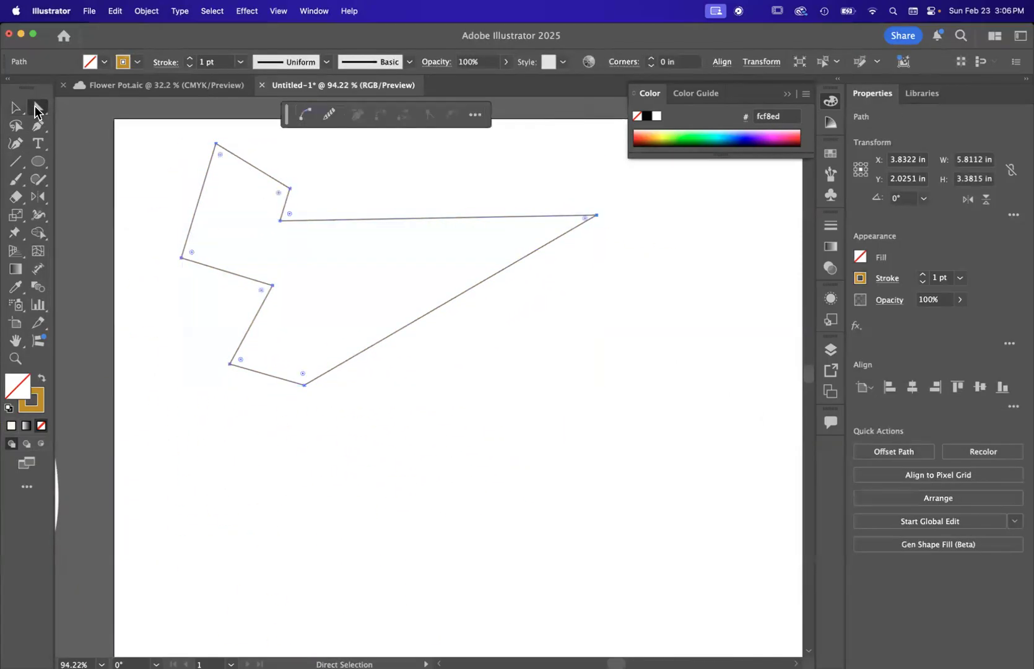
scroll(229, 187, up, 5)
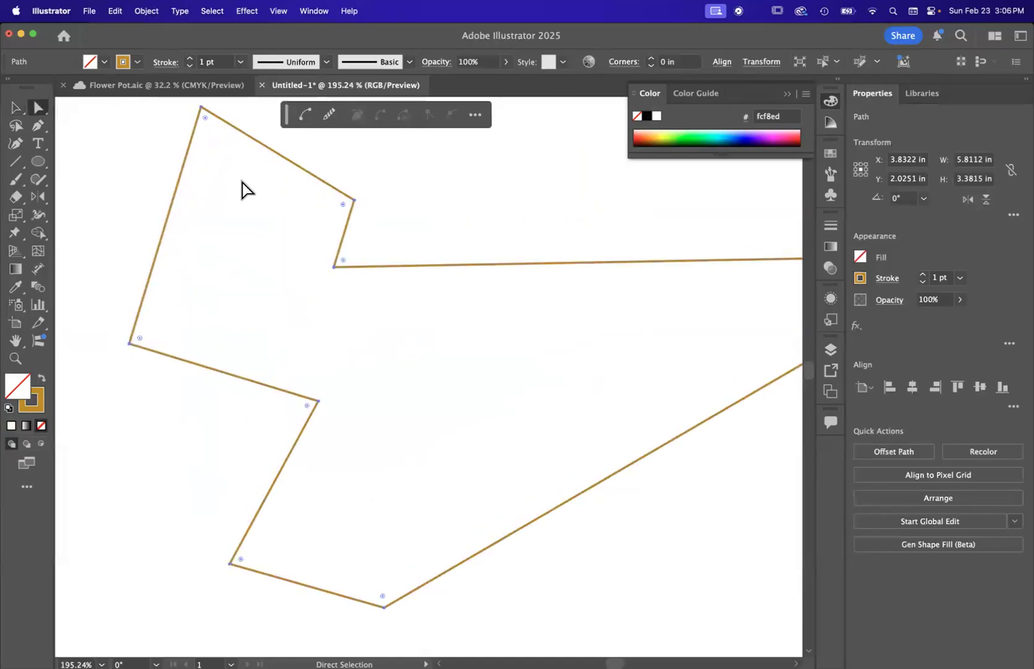
click(334, 267)
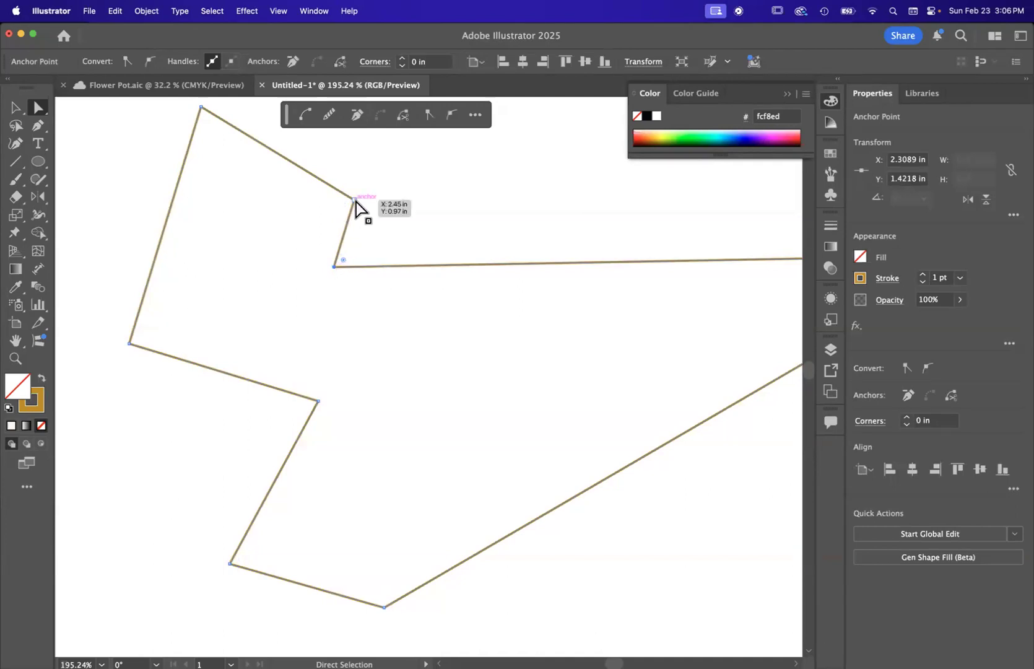
drag(333, 267, 464, 365)
scroll(464, 364, down, 5)
scroll(465, 364, right, 3)
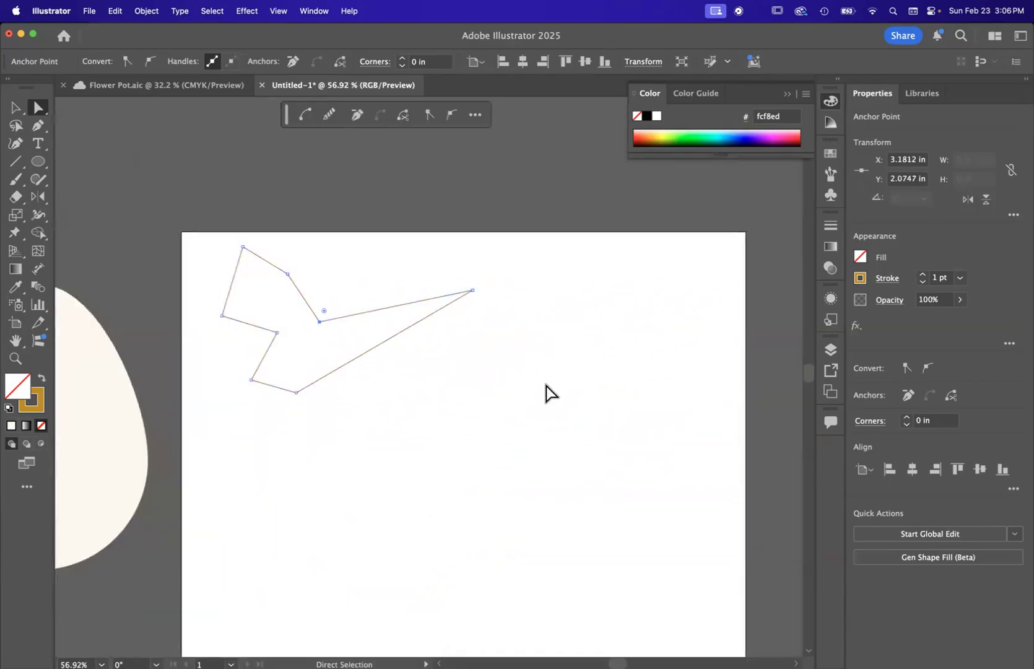
scroll(311, 317, up, 5)
scroll(312, 316, down, 4)
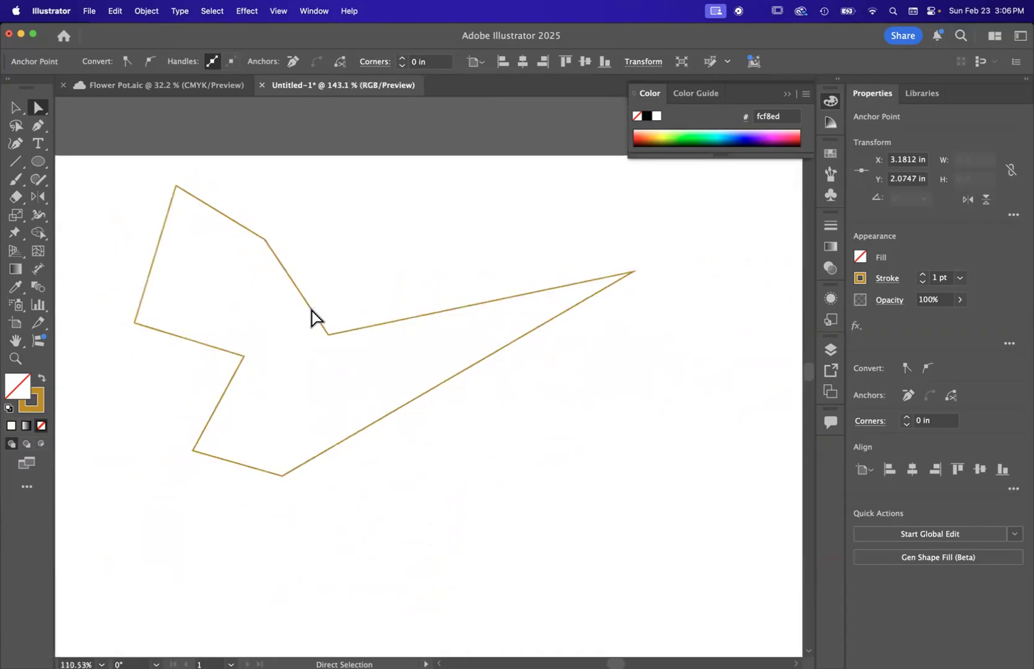
Step: Draw a closed, roughly circular path from three curved anchors right of the angular shape, starting at about X 7.34 in, Y 2.38 in
click(36, 127)
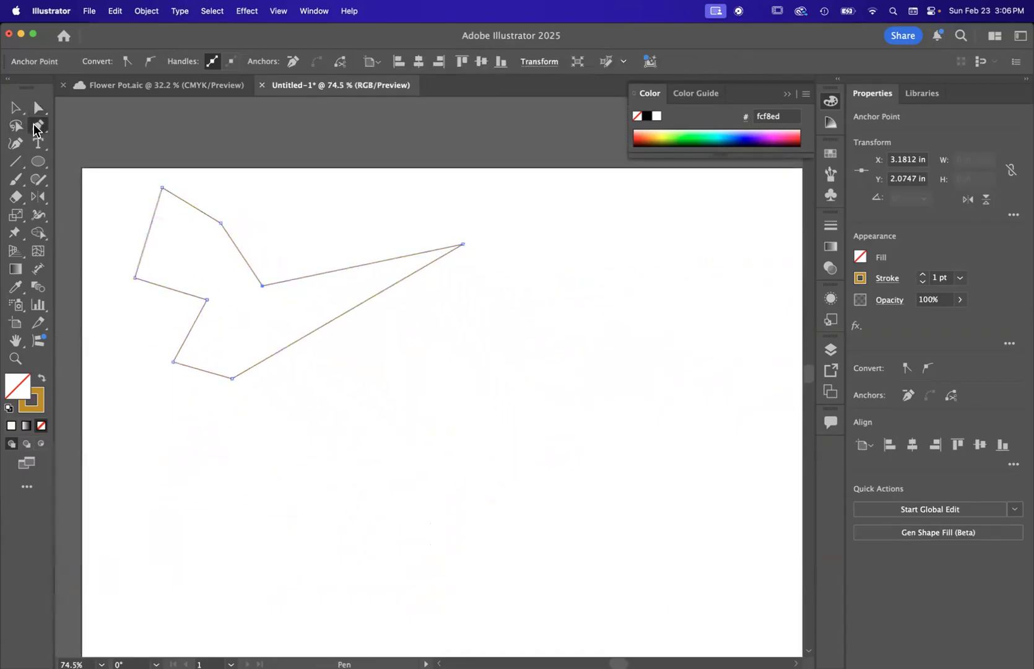
scroll(473, 277, right, 3)
scroll(474, 277, down, 1)
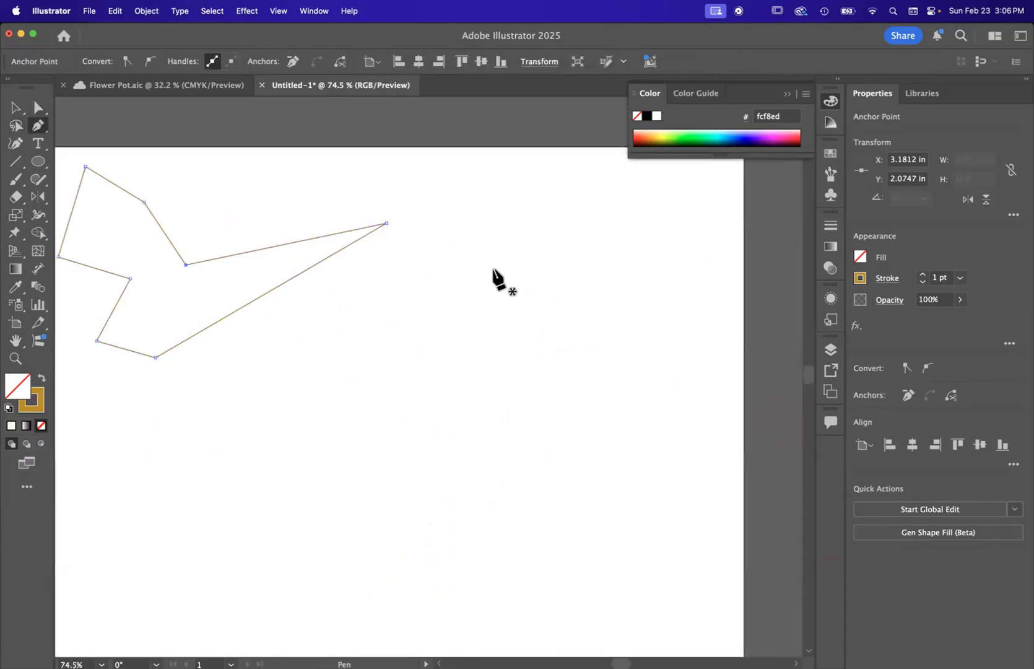
scroll(493, 269, left, 3)
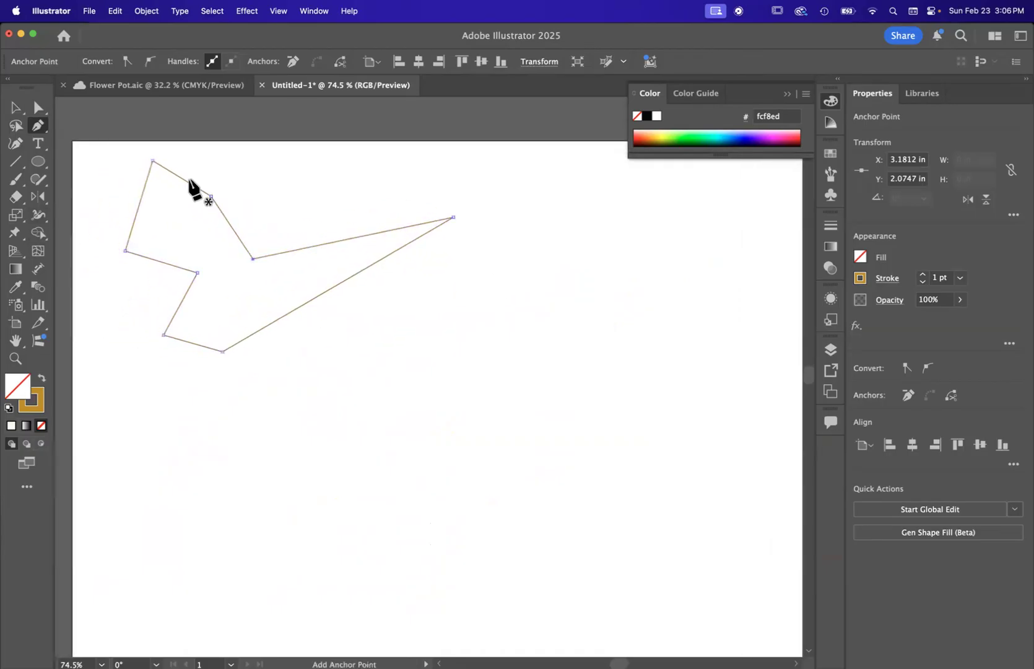
scroll(473, 427, down, 1)
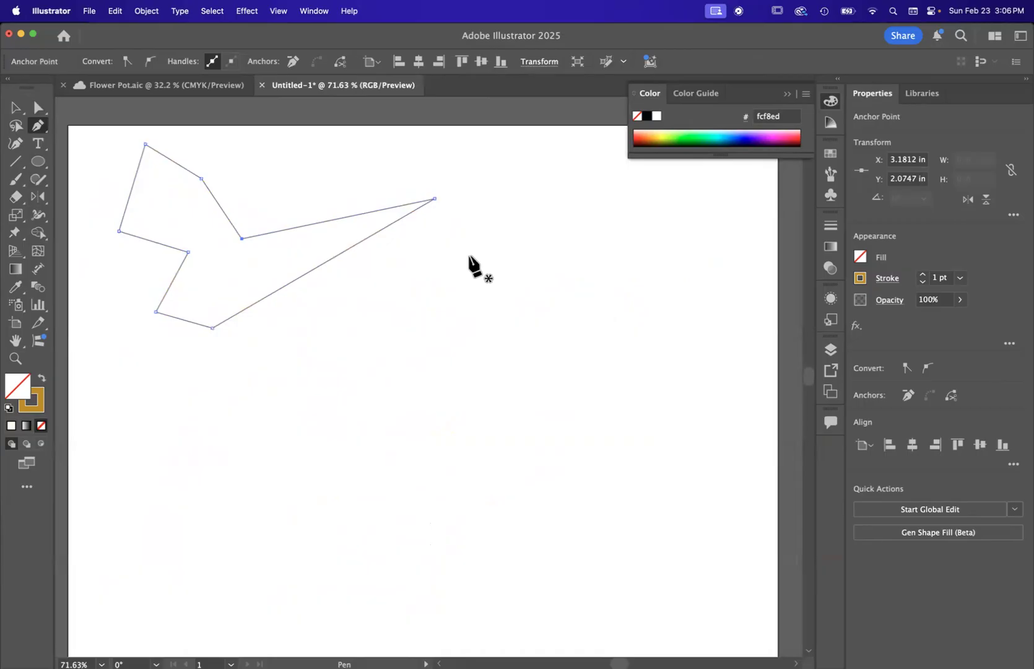
drag(475, 255, 499, 255)
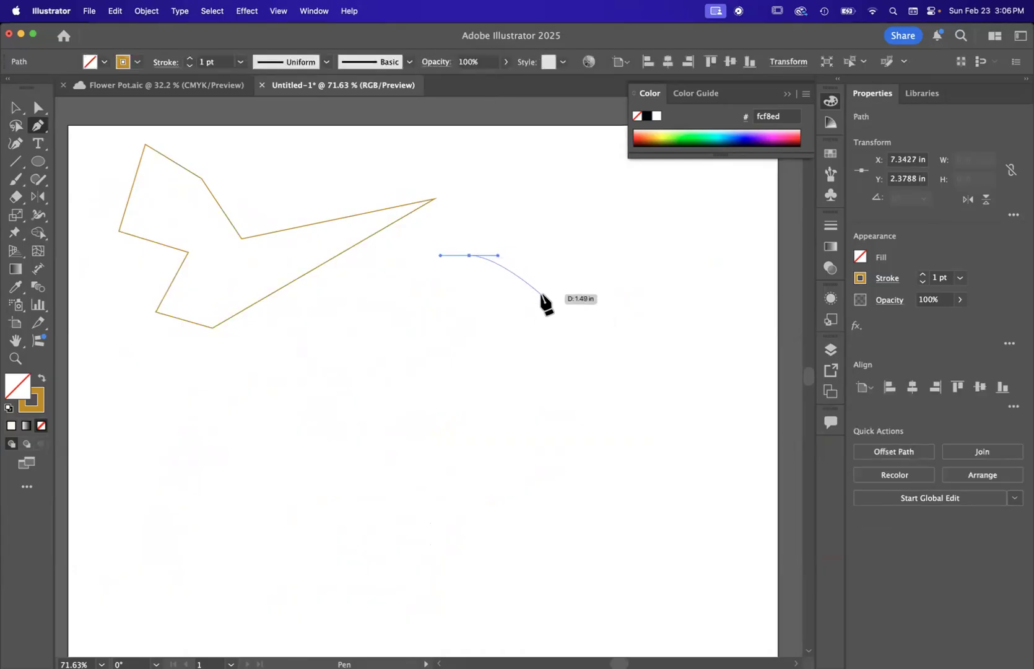
drag(533, 342, 531, 350)
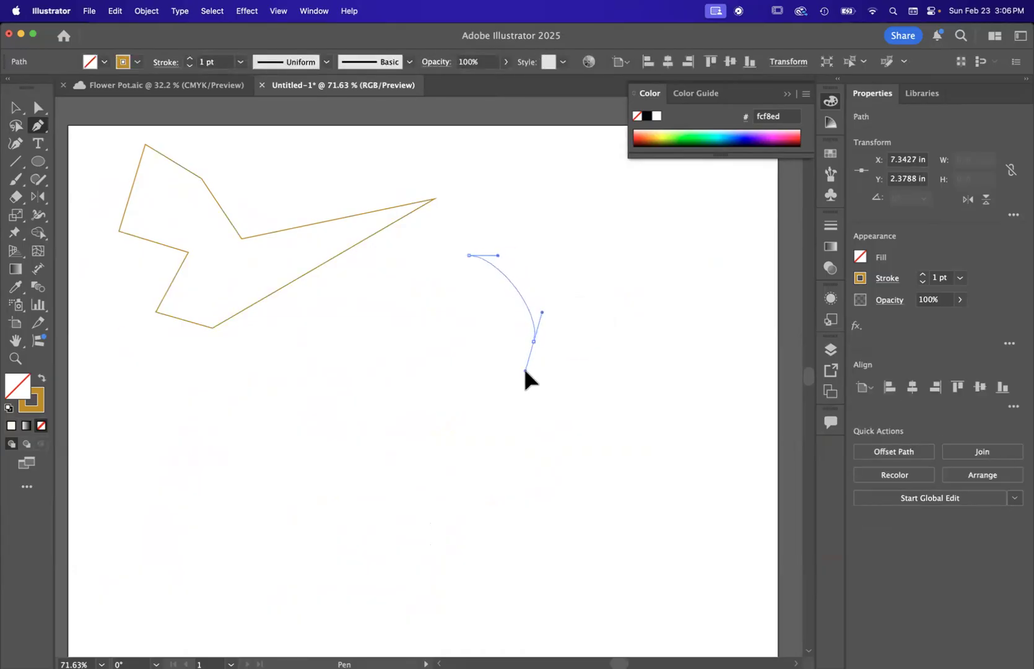
drag(439, 386, 393, 371)
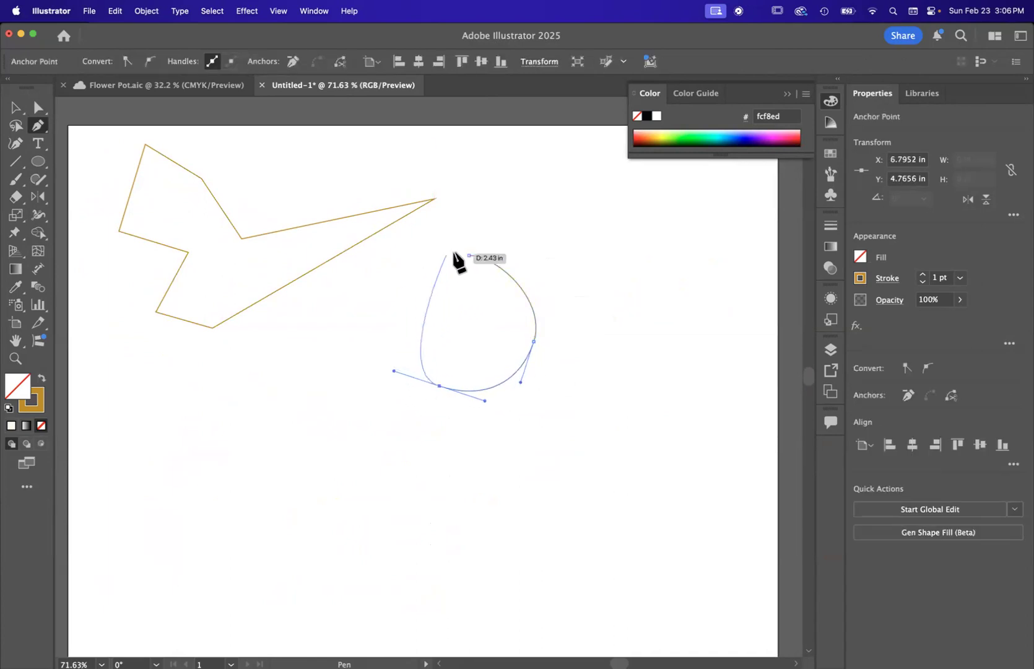
drag(469, 255, 566, 261)
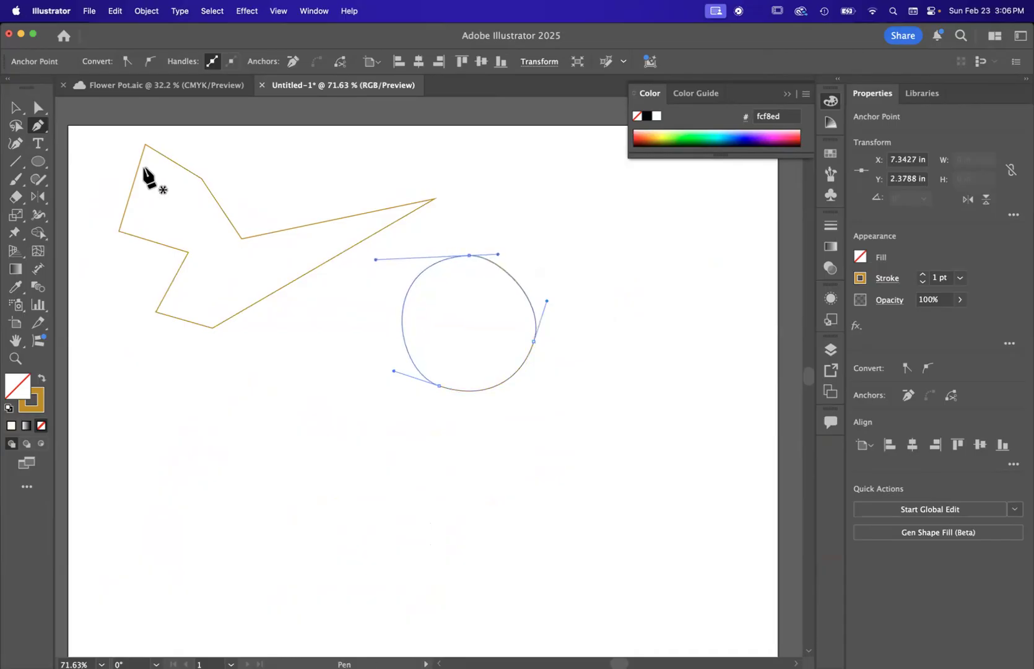
Step: Lengthen the right direction handle of the circular path's top anchor to reshape its curve, and deselect the path
click(37, 109)
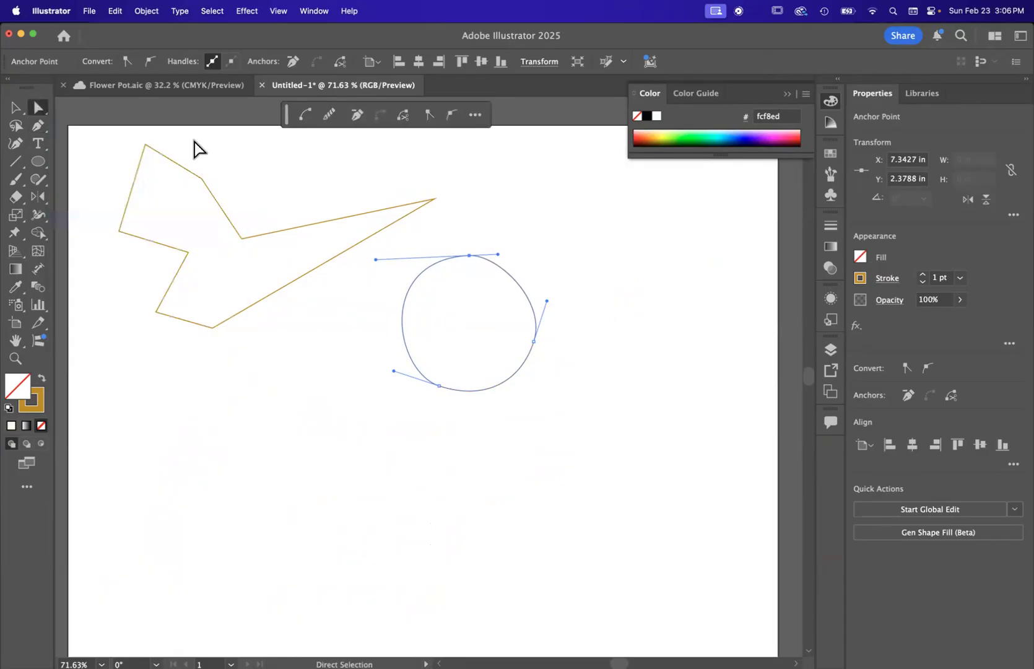
click(530, 273)
scroll(530, 273, up, 5)
click(406, 238)
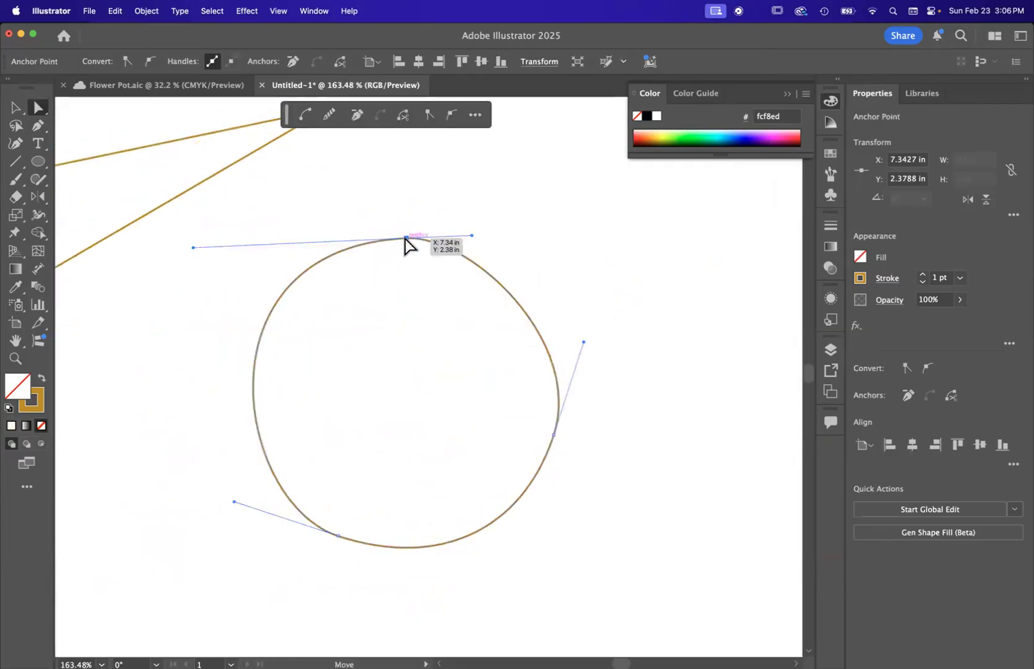
drag(472, 235, 522, 232)
scroll(521, 232, down, 1)
scroll(520, 239, down, 5)
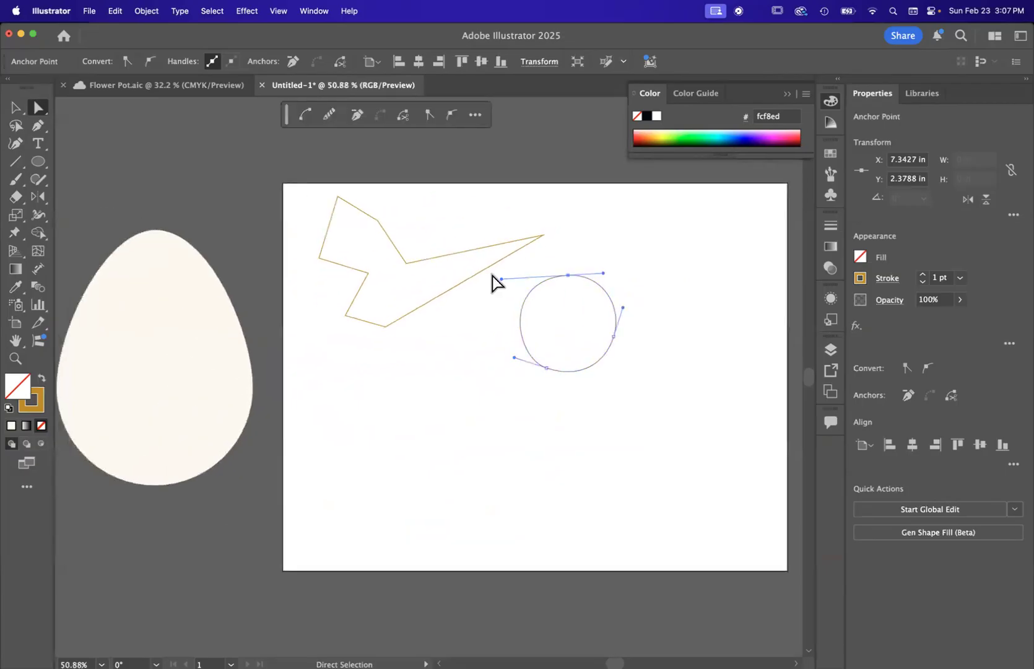
click(633, 259)
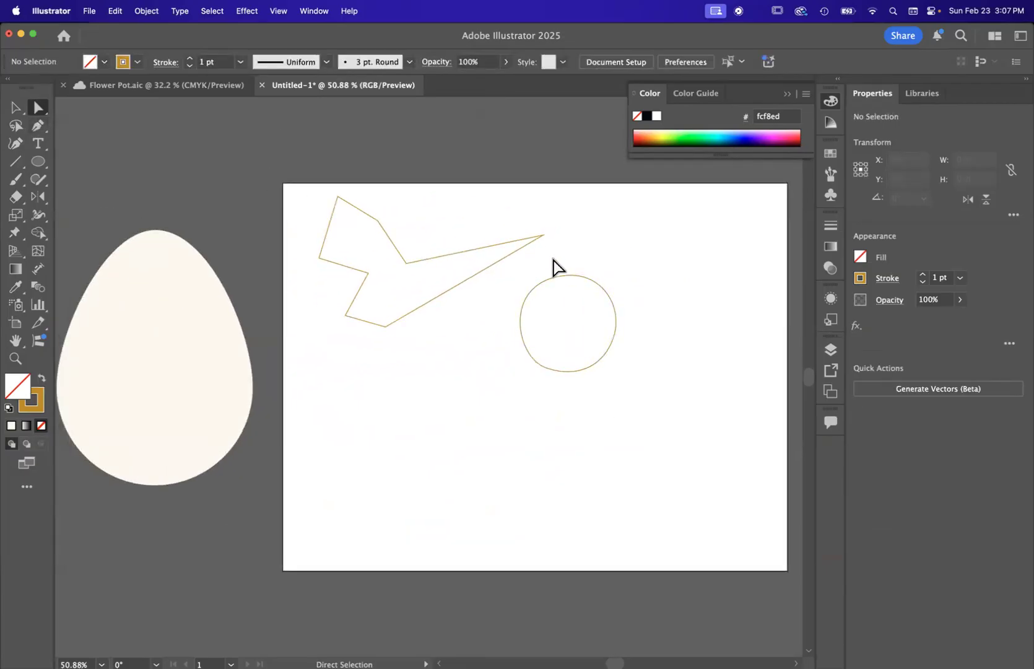
Step: Round only the upper inner corner of the angular shape to a radius of about 0.94 in, and deselect the shape
scroll(550, 283, up, 2)
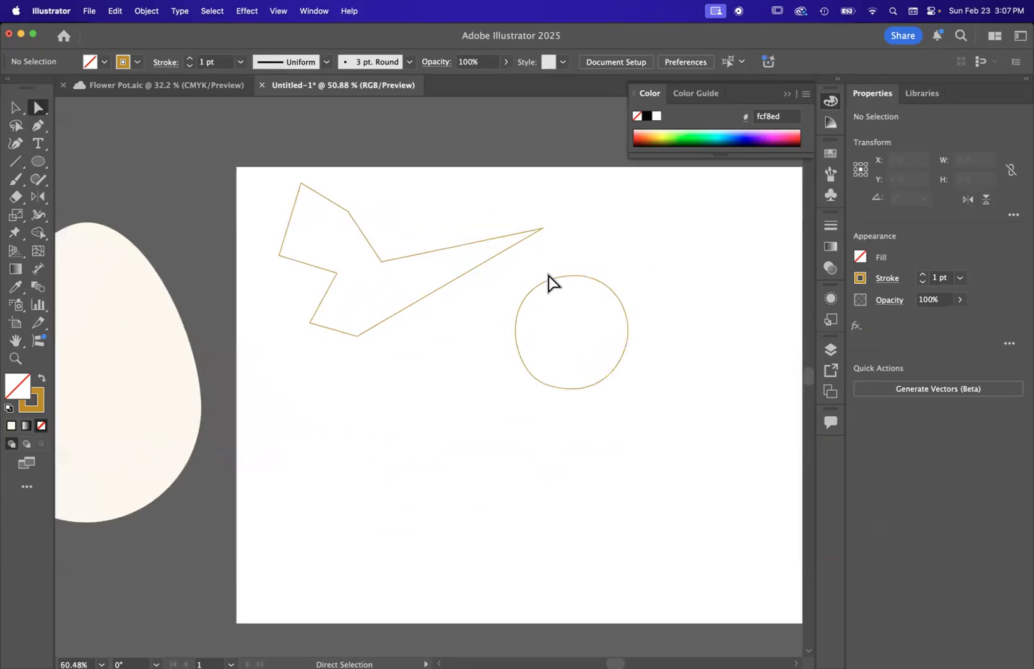
scroll(445, 261, up, 4)
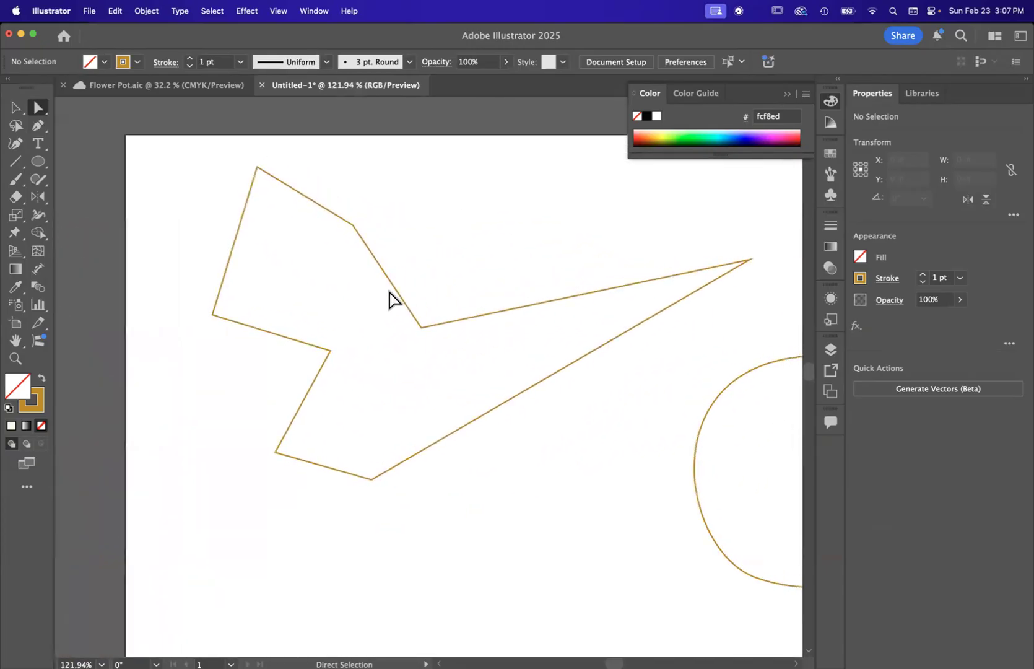
click(365, 245)
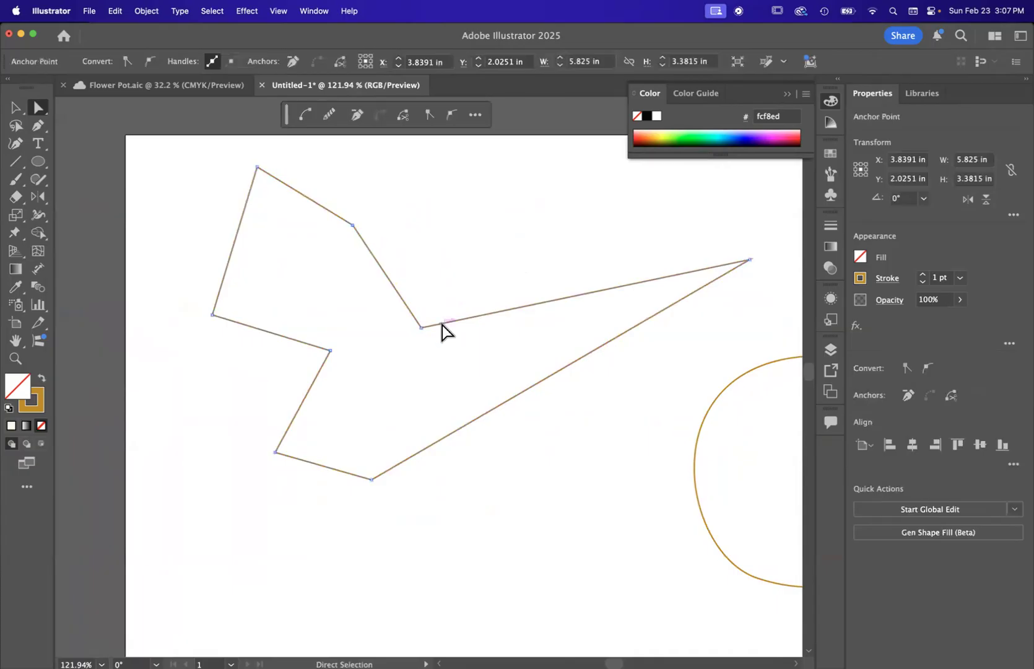
click(422, 328)
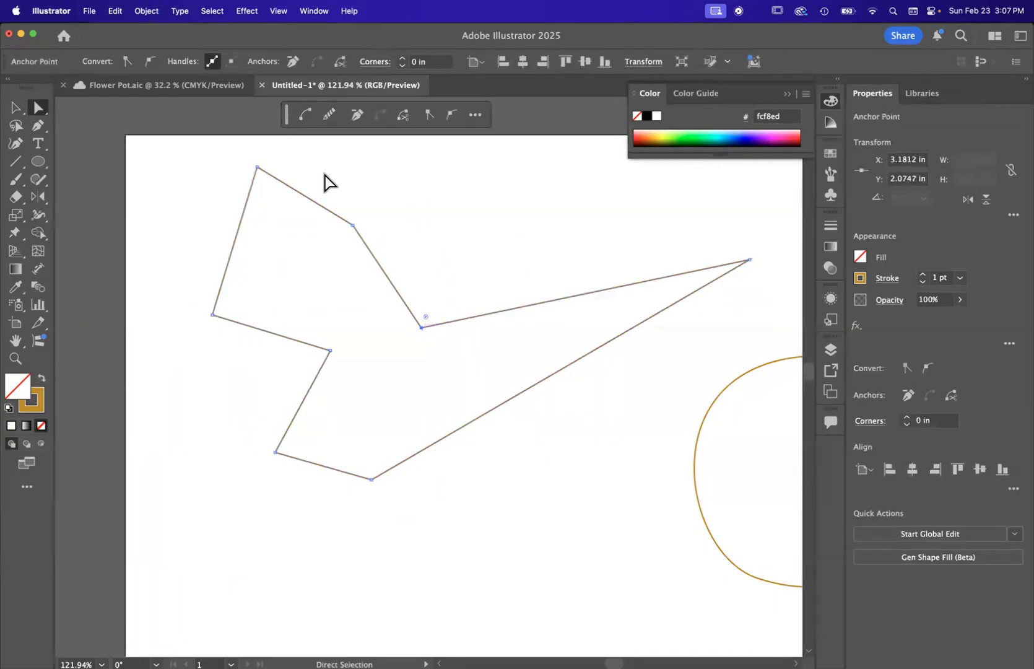
scroll(434, 337, up, 3)
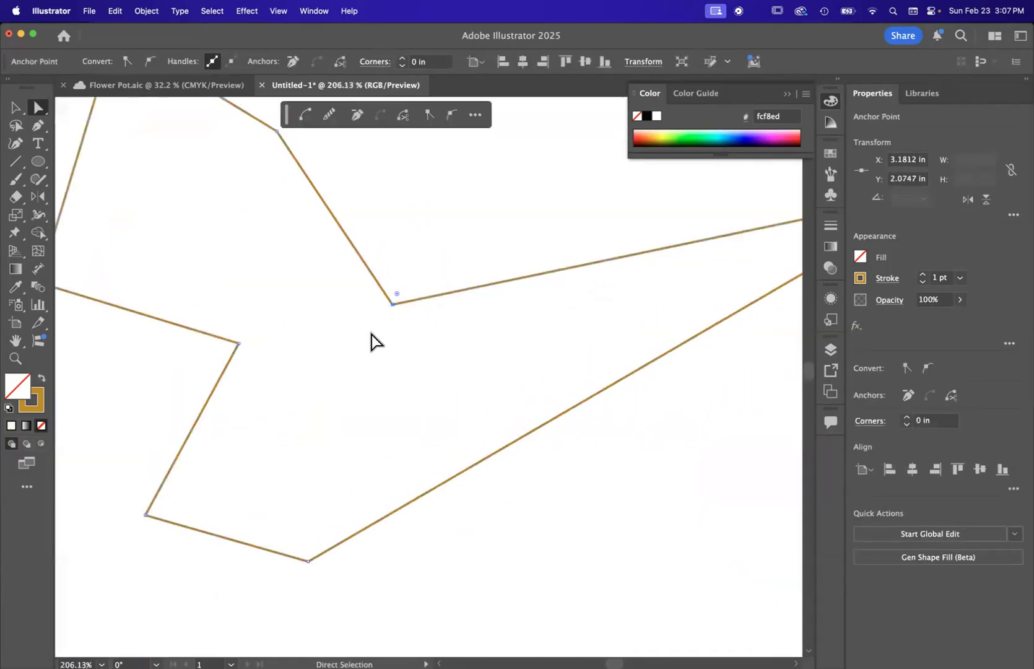
scroll(371, 341, down, 2)
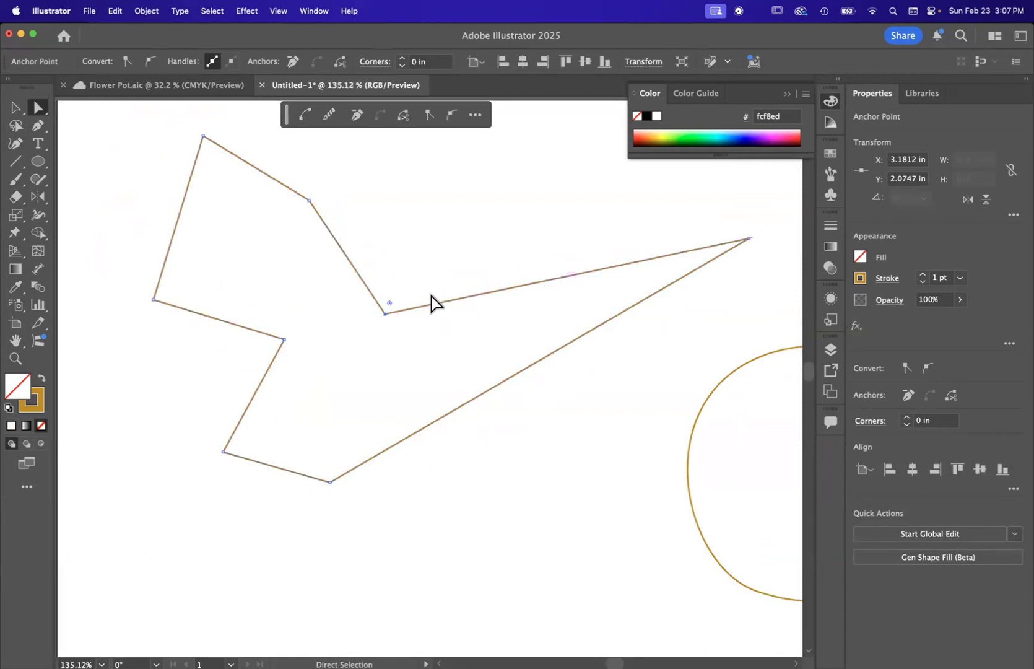
scroll(376, 328, up, 3)
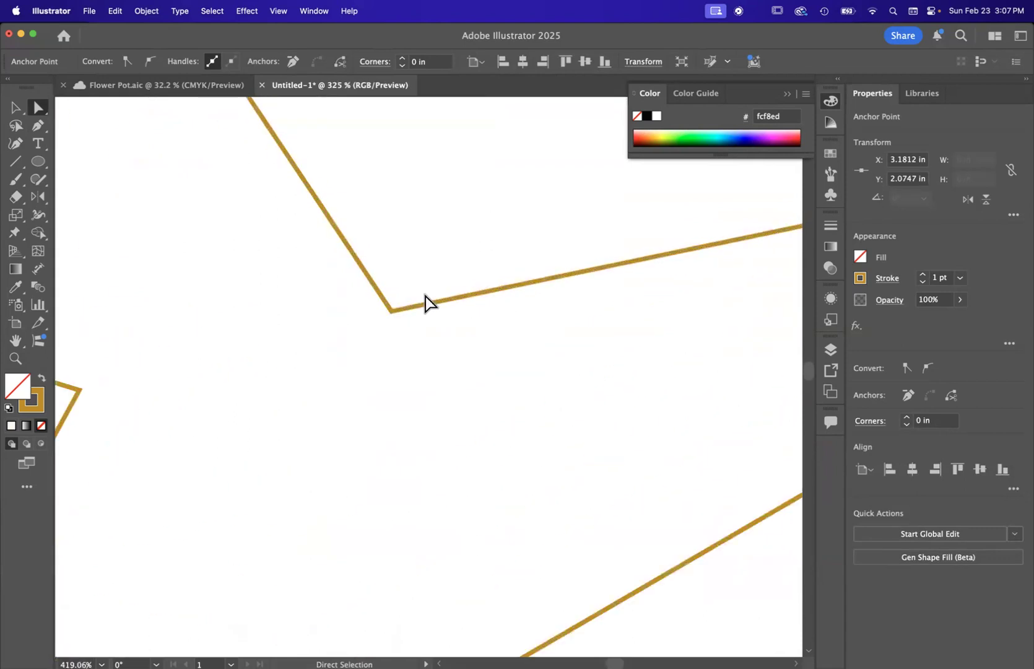
scroll(424, 302, up, 2)
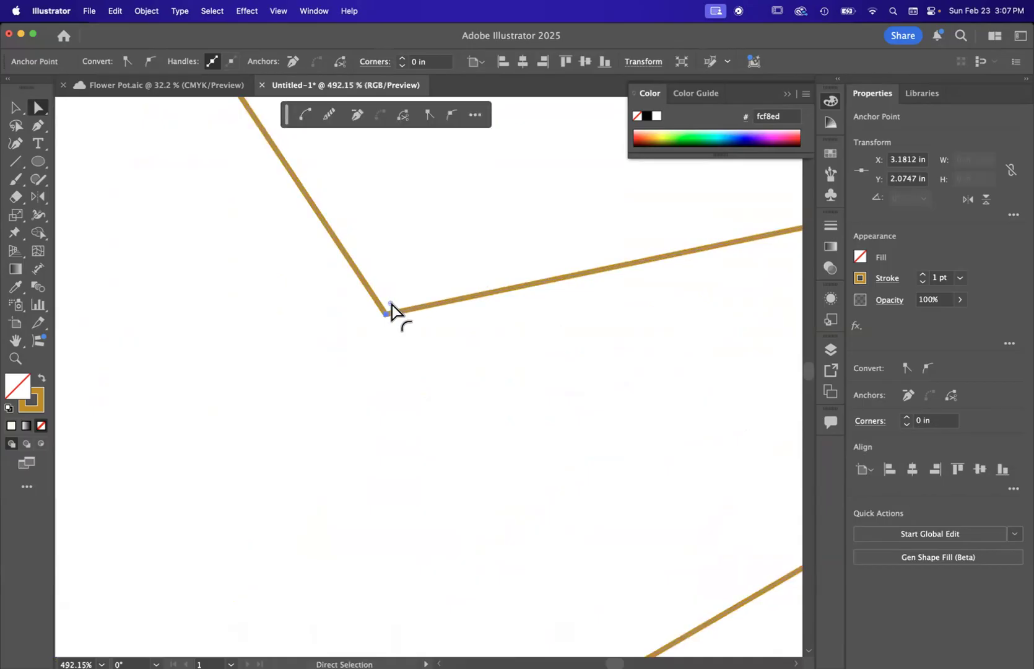
scroll(391, 302, down, 2)
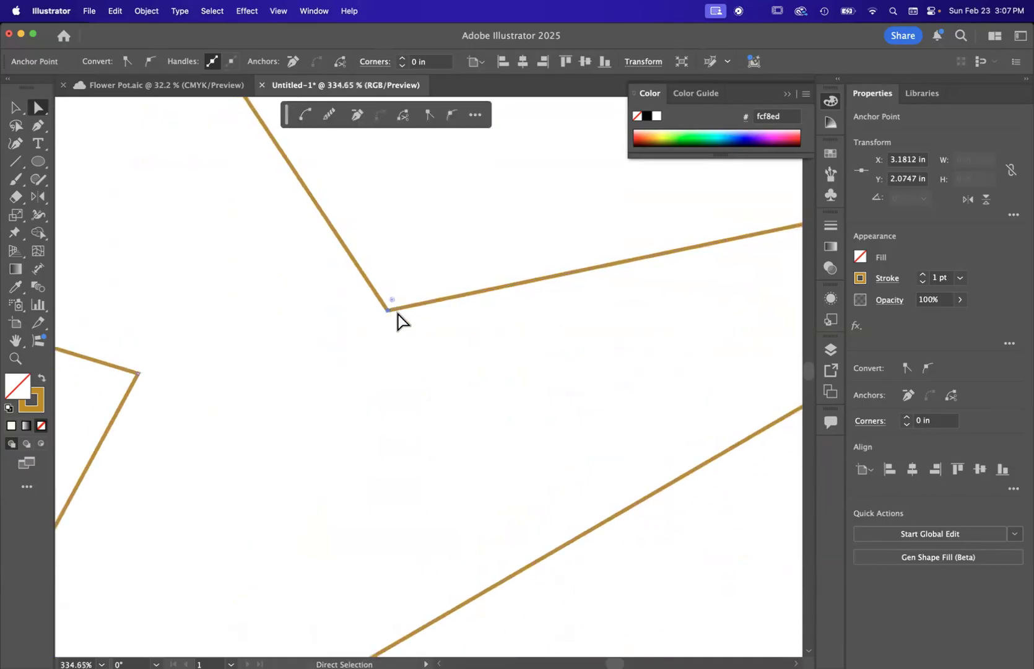
drag(396, 312, 377, 382)
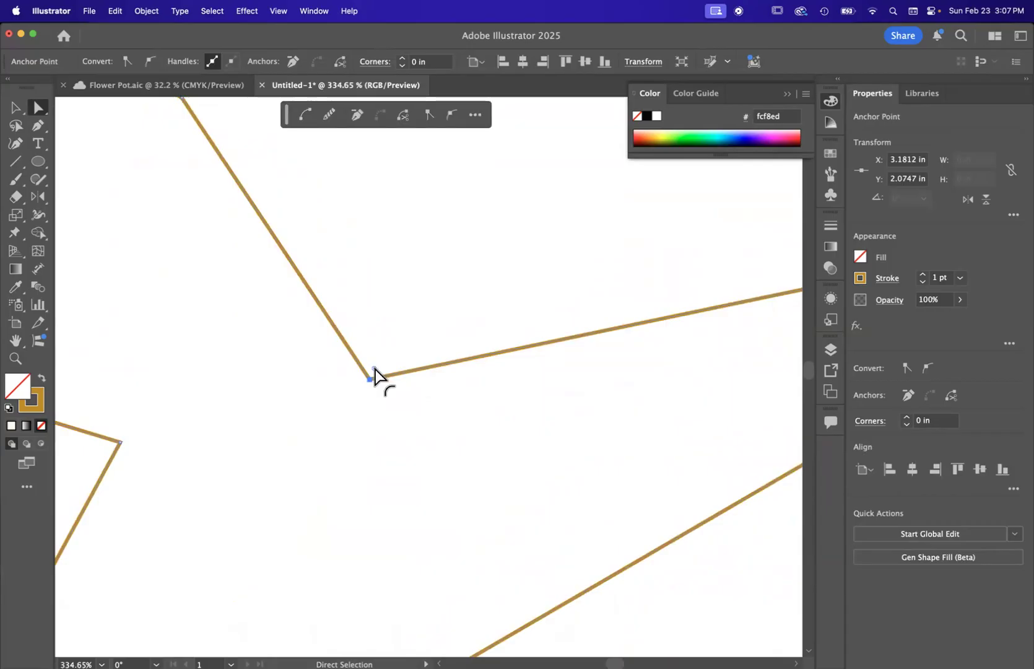
drag(375, 368, 704, 213)
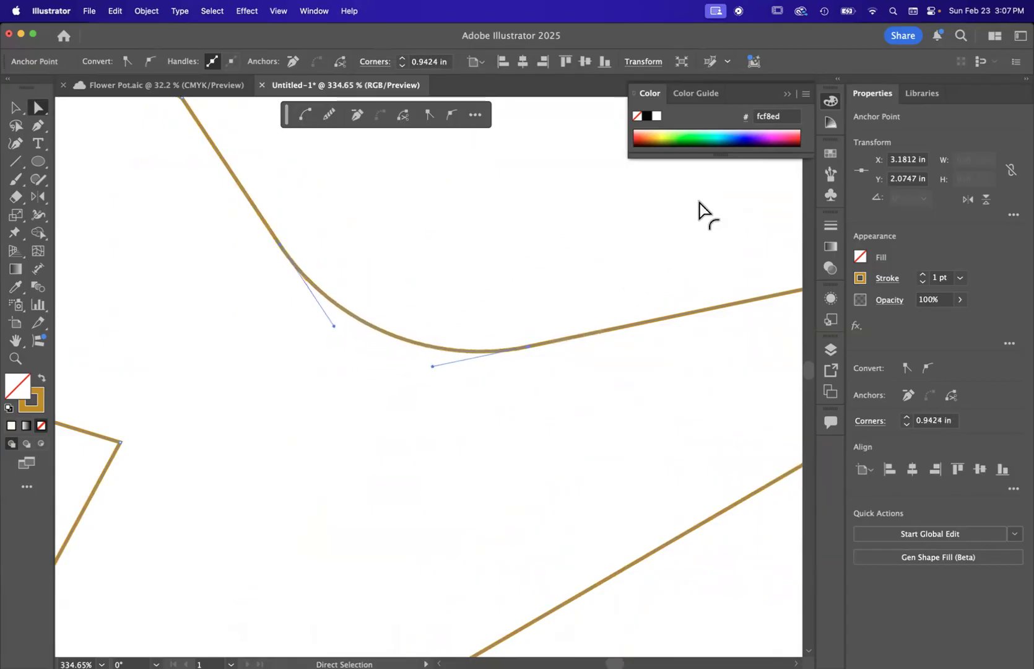
scroll(446, 355, down, 5)
scroll(446, 355, down, 2)
click(536, 461)
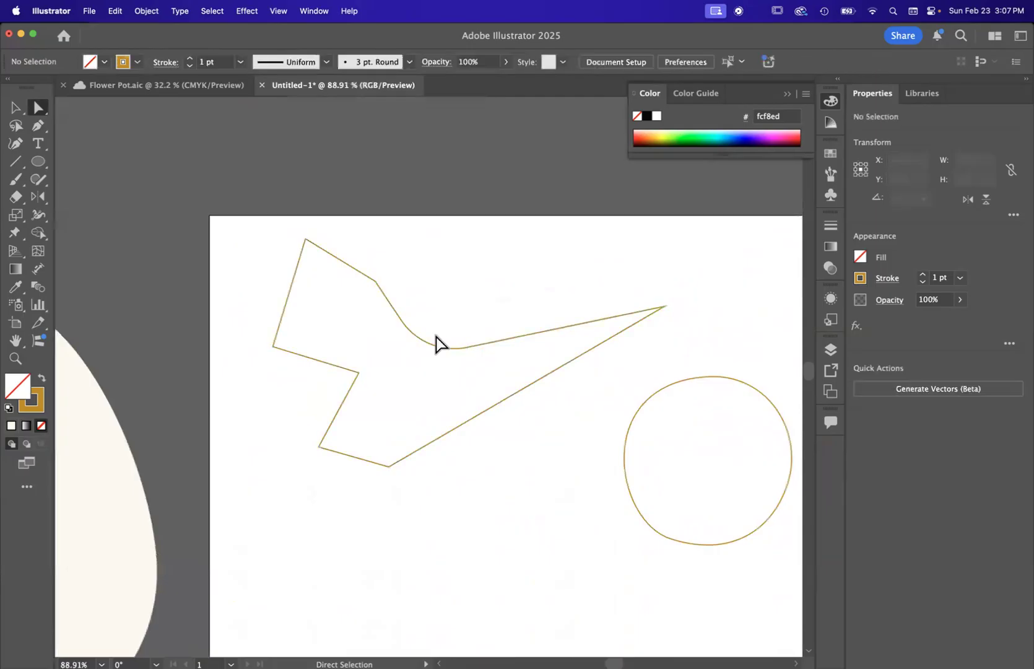
Step: Select the right anchor of the rounded inner corner to examine its direction handles, and deselect the path
scroll(436, 342, up, 5)
click(503, 361)
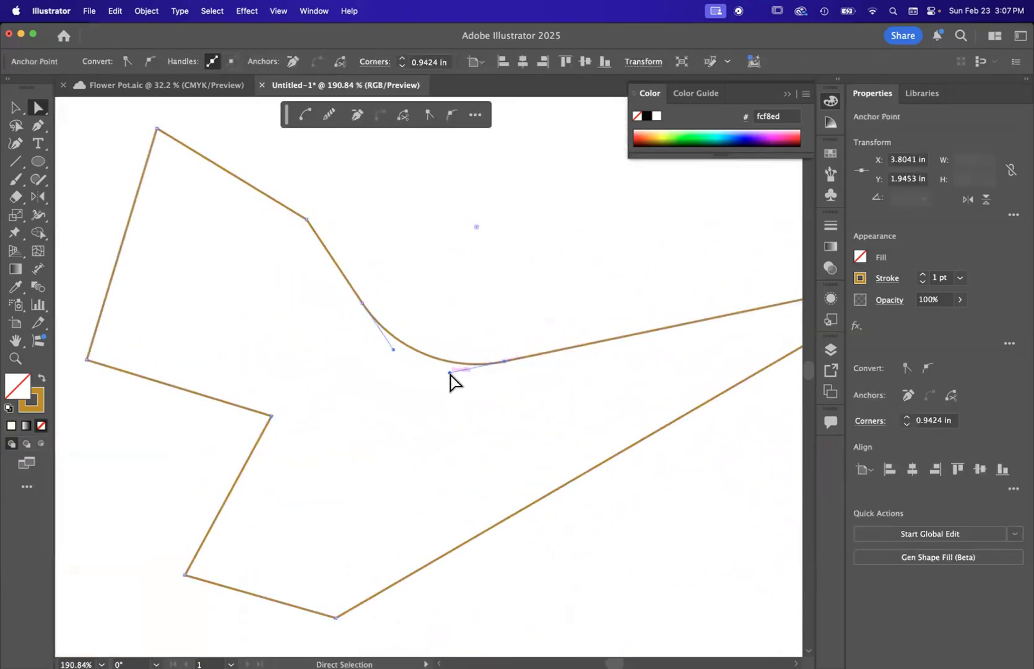
click(507, 270)
scroll(508, 270, down, 3)
scroll(508, 270, down, 4)
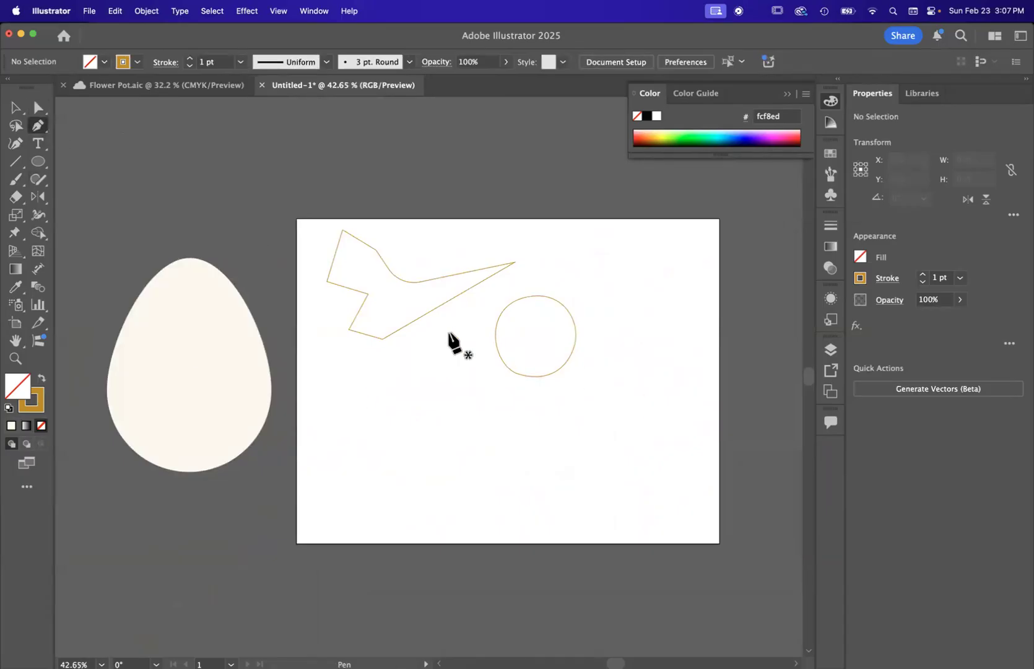
Step: Draw a closed, triangle-like shape from four straight-sided points below the angular shape, starting at about X 2.75 in, Y 4.91 in
click(36, 160)
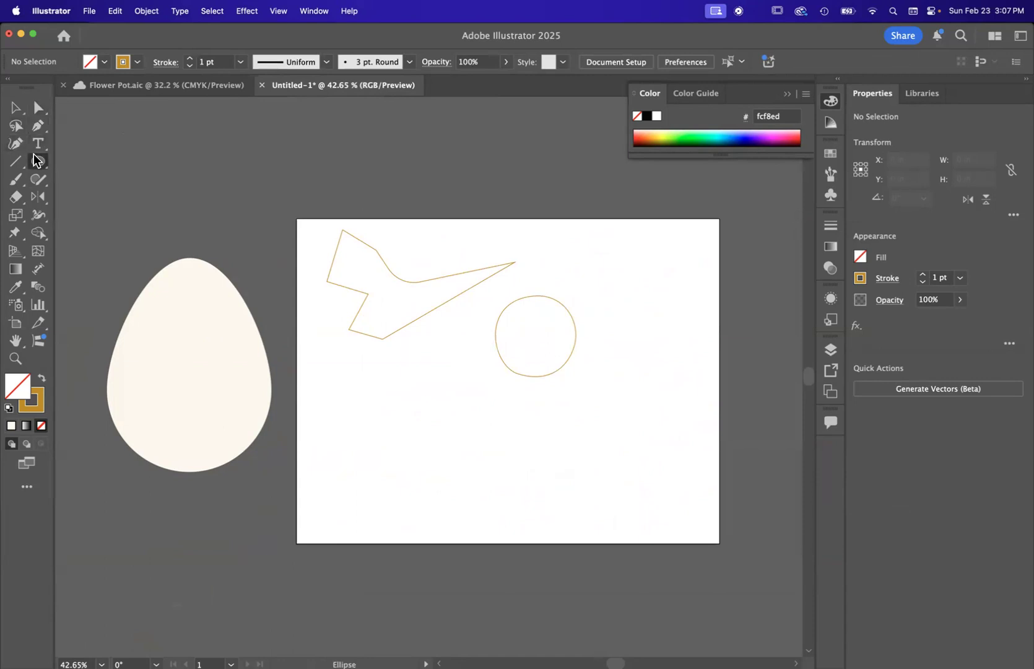
click(38, 126)
scroll(485, 434, up, 2)
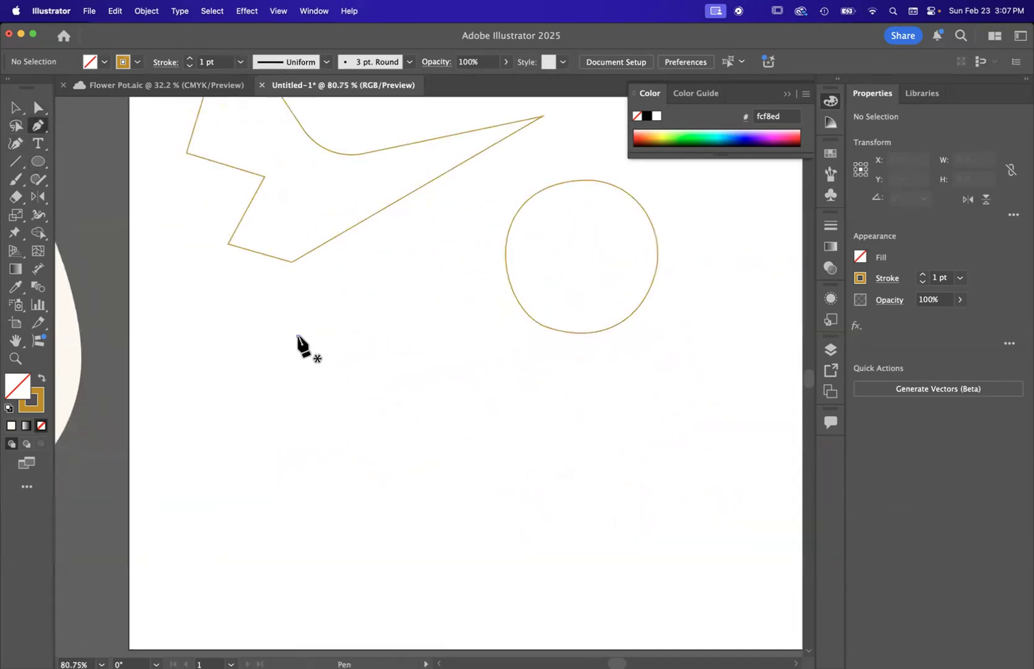
click(298, 336)
click(260, 433)
click(433, 423)
click(333, 292)
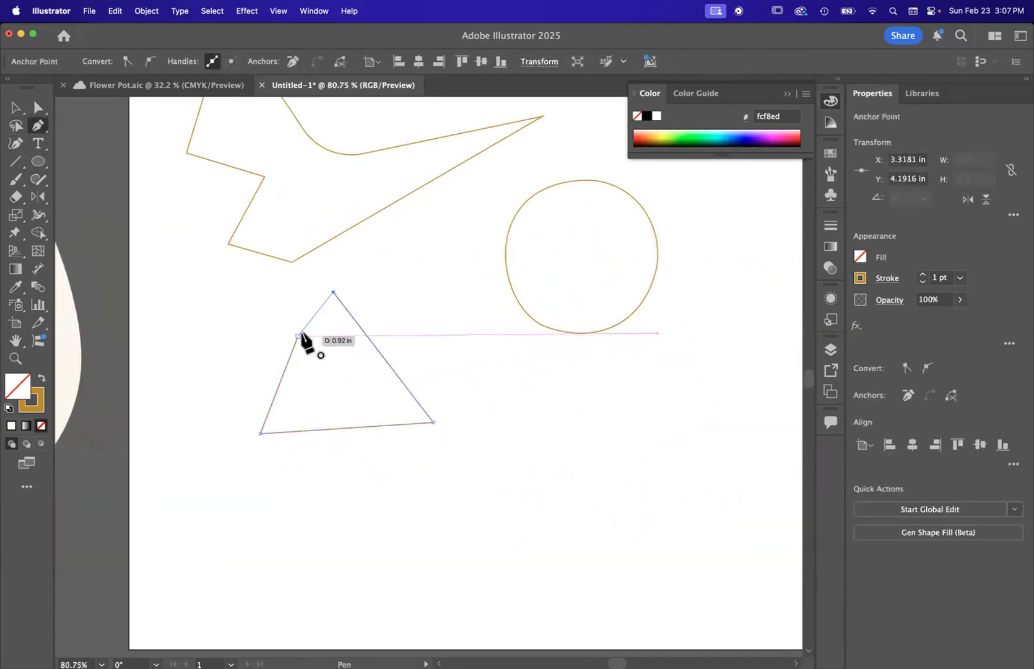
click(298, 336)
Step: Round the triangular shape's top corner to about 0.53 in, and round its right and lower left corners into an egg-like outline
click(36, 108)
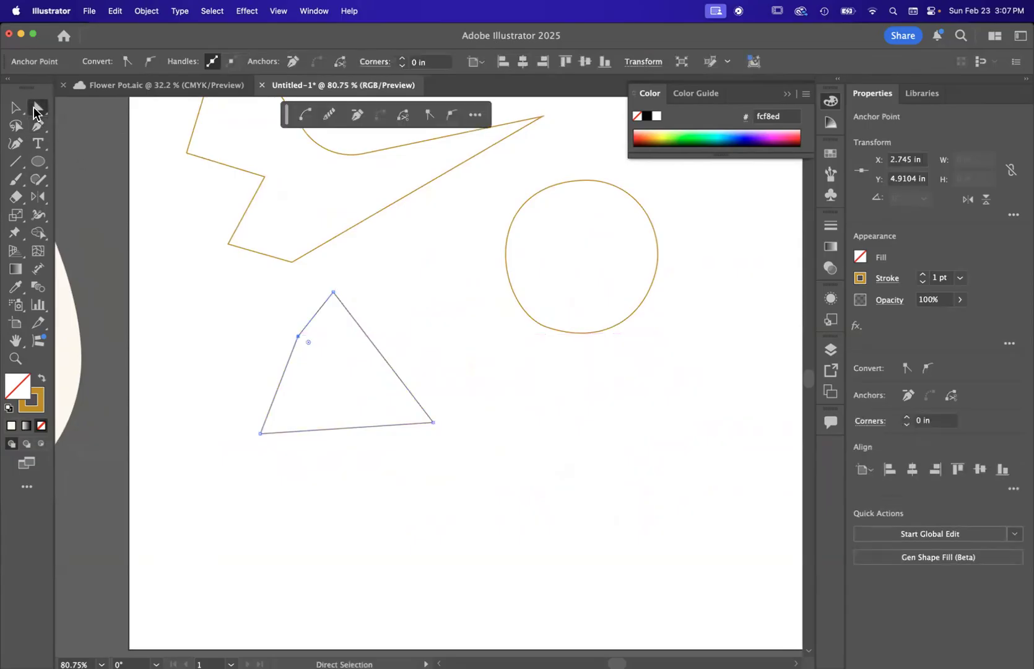
click(333, 292)
drag(334, 309, 338, 357)
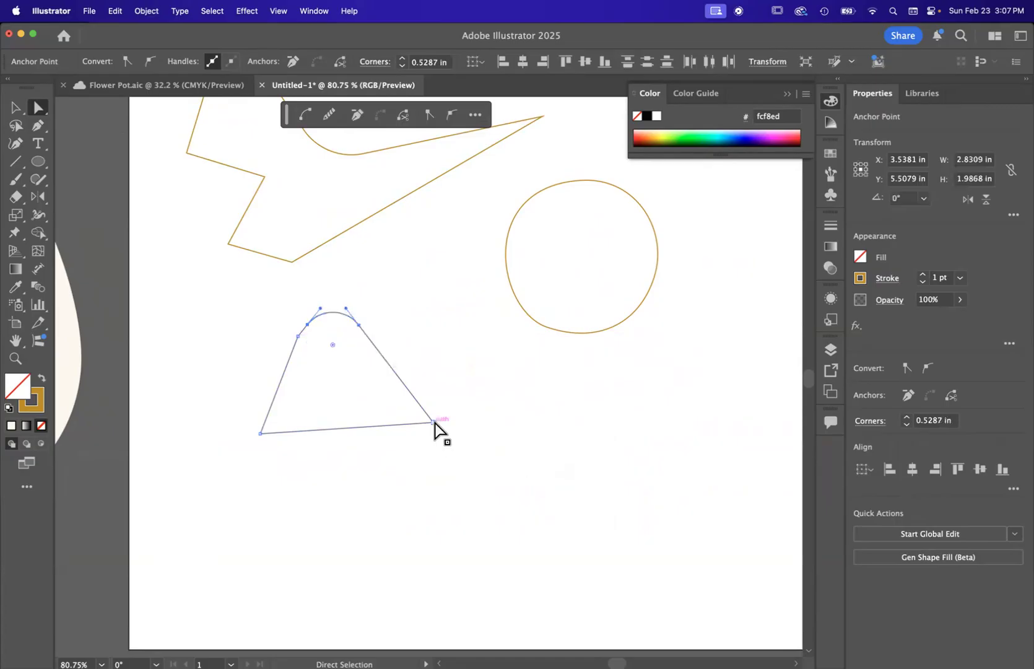
drag(422, 417, 341, 380)
click(266, 434)
drag(271, 432, 371, 374)
click(370, 375)
scroll(409, 370, down, 5)
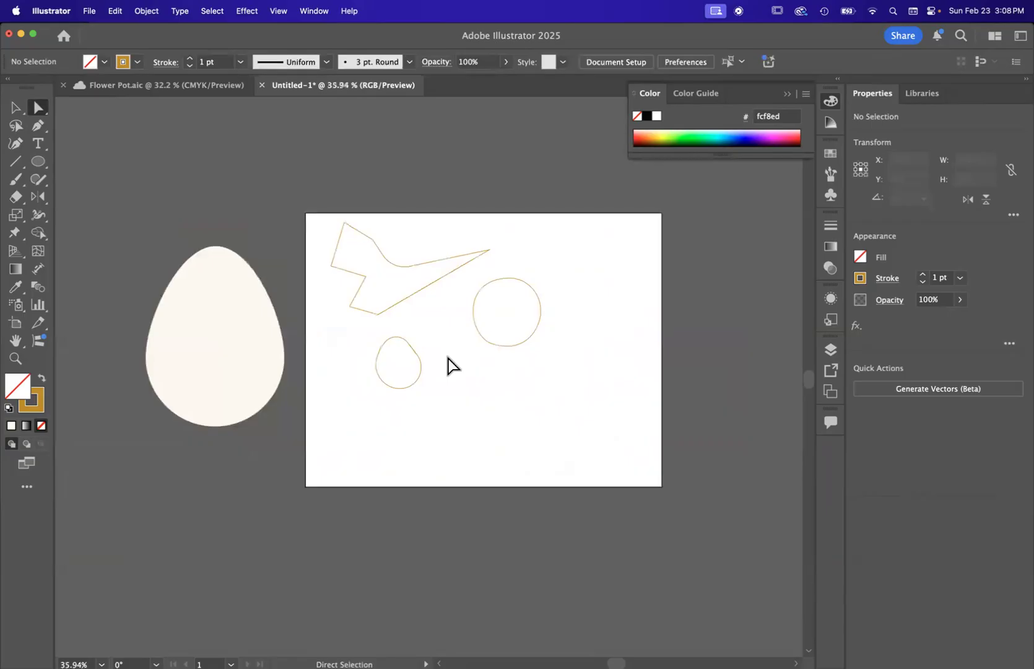
Step: Examine the large cream egg beside the artboard and compare it with the small rounded outline
click(15, 107)
scroll(311, 281, left, 3)
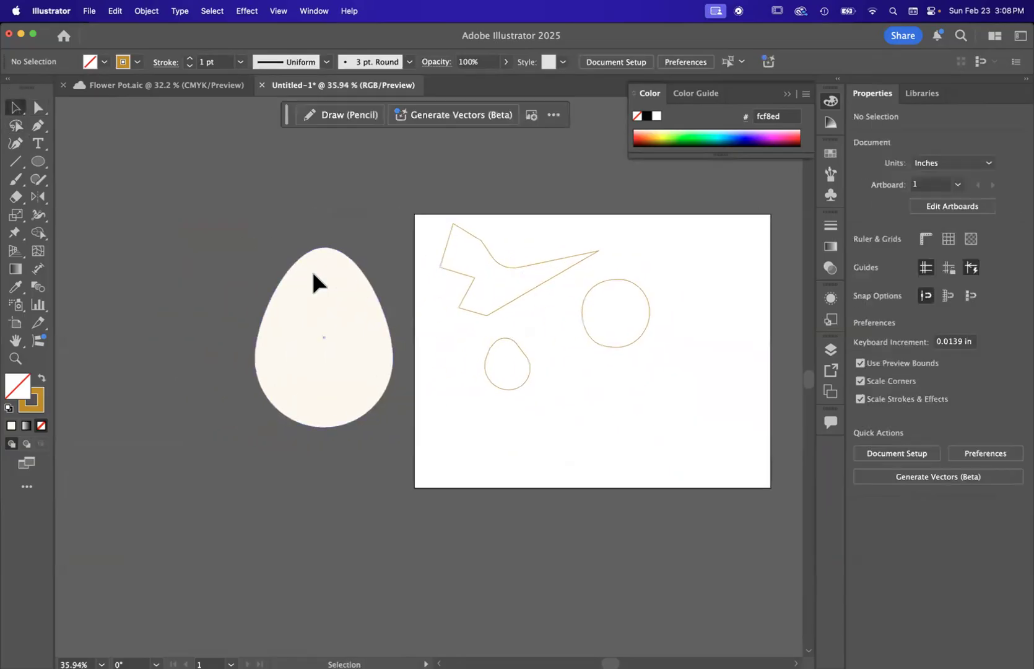
click(319, 282)
scroll(494, 432, right, 3)
click(397, 408)
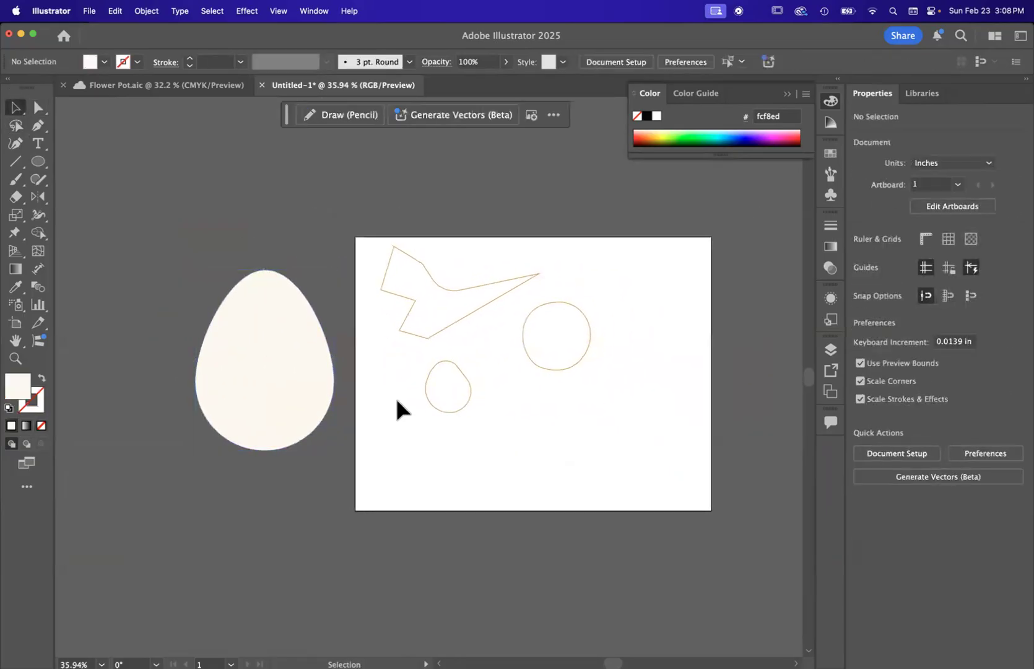
scroll(397, 408, up, 2)
scroll(397, 403, down, 2)
scroll(397, 403, right, 2)
scroll(397, 402, down, 2)
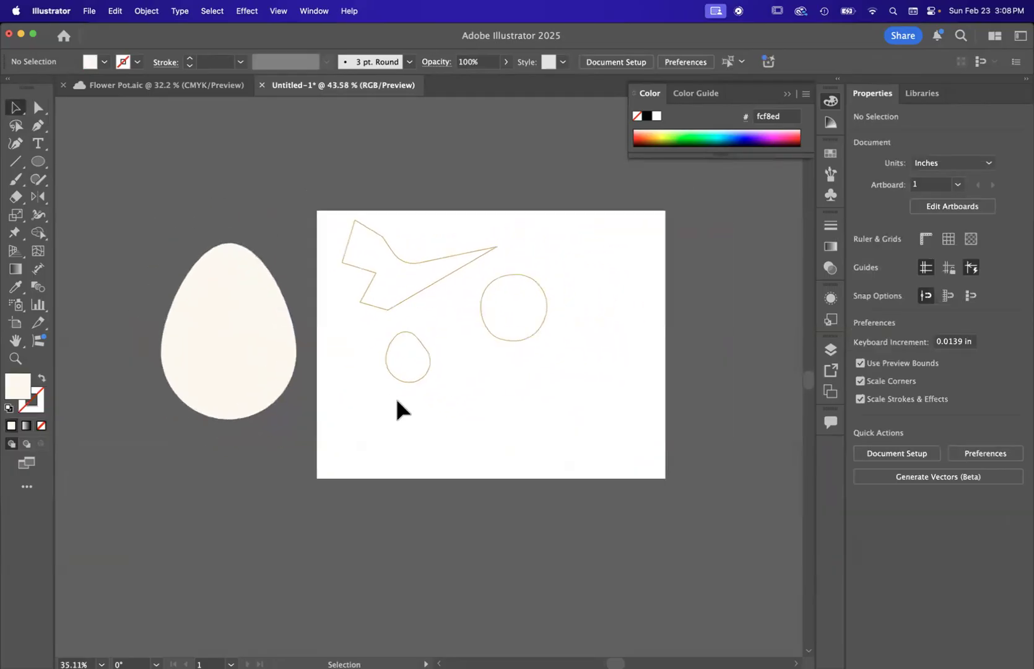
scroll(396, 403, up, 4)
scroll(397, 401, down, 3)
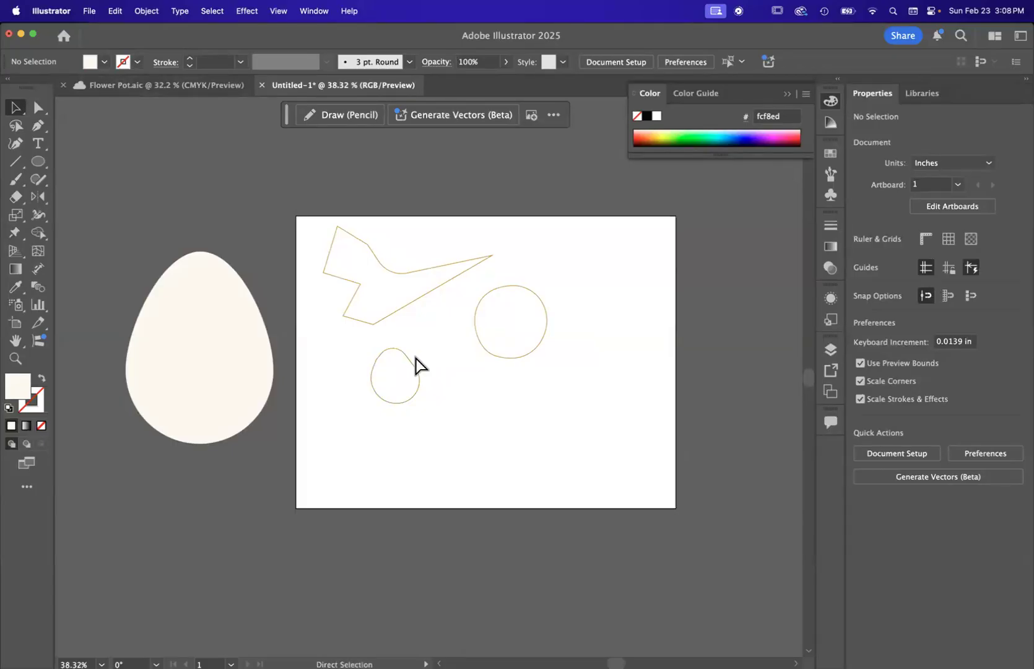
Step: Undo the three corner roundings on the triangular shape and deselect it
key(super+z)
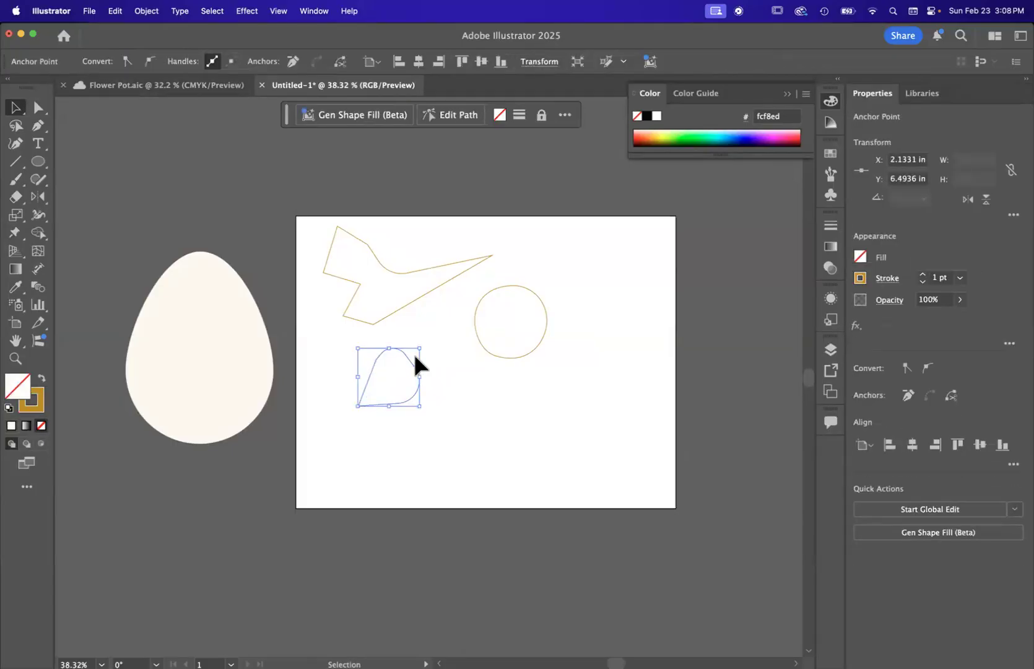
key(super+z)
key(super+z)
key(v)
click(508, 419)
scroll(375, 403, up, 5)
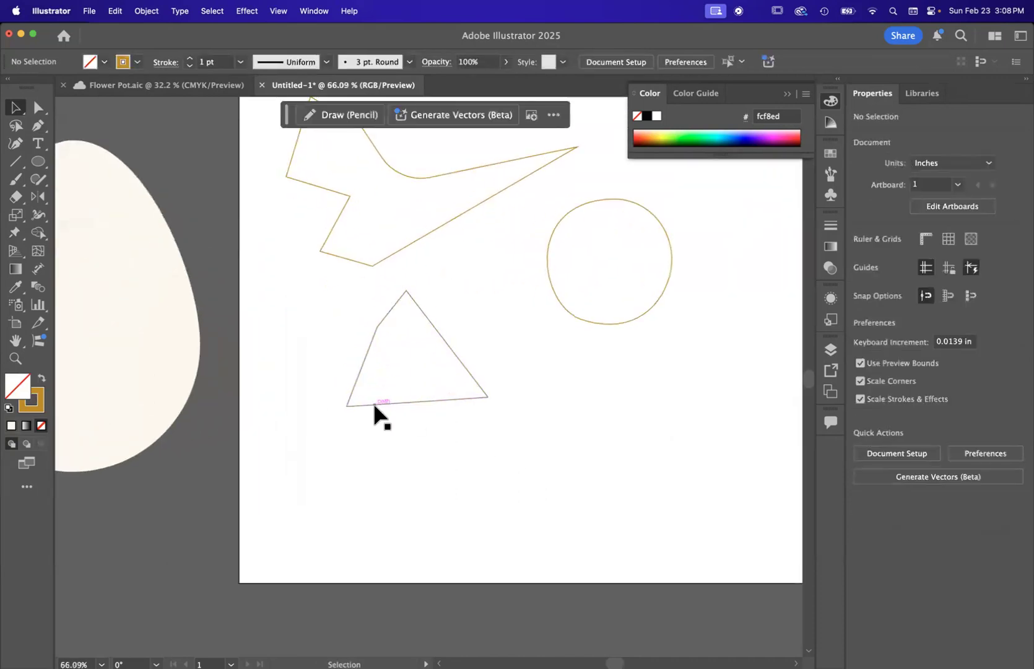
scroll(180, 295, down, 3)
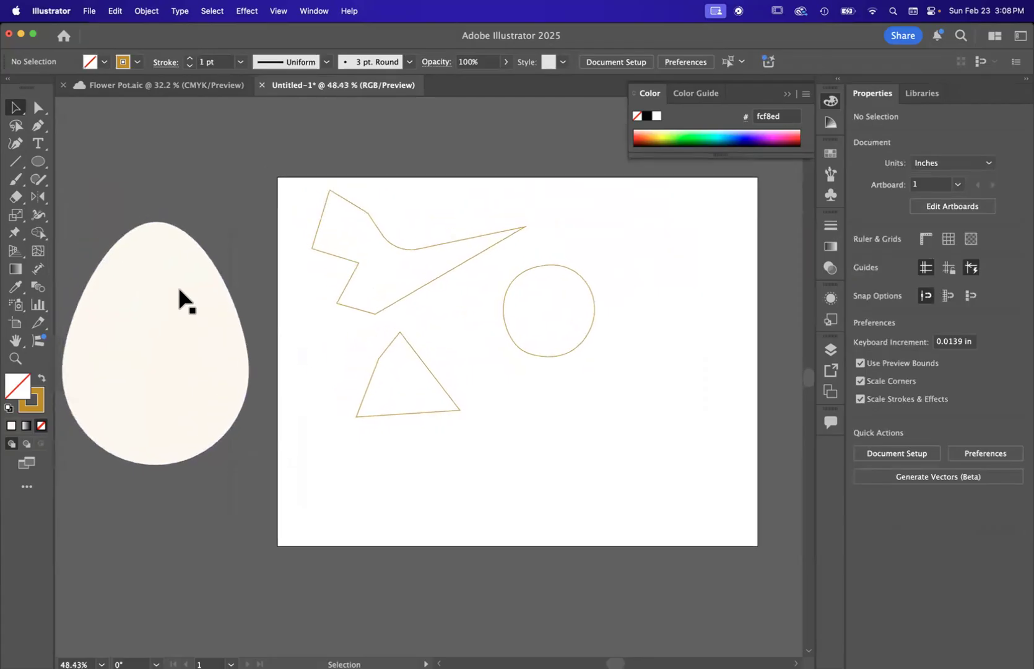
Step: Select the cream egg beside the artboard instead of the angular path
click(423, 247)
scroll(372, 293, left, 5)
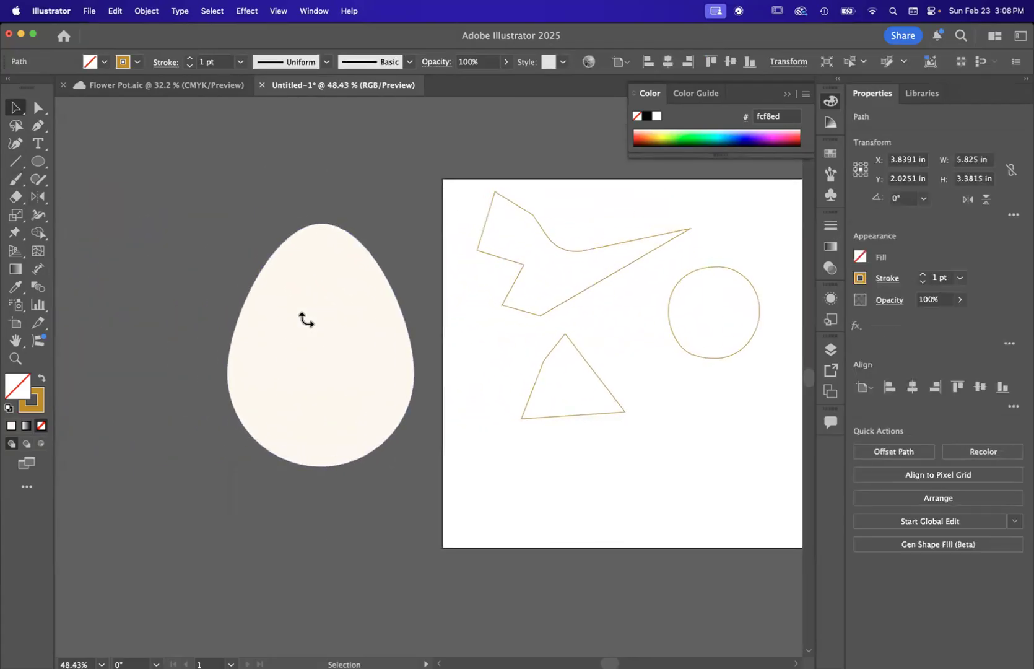
click(258, 300)
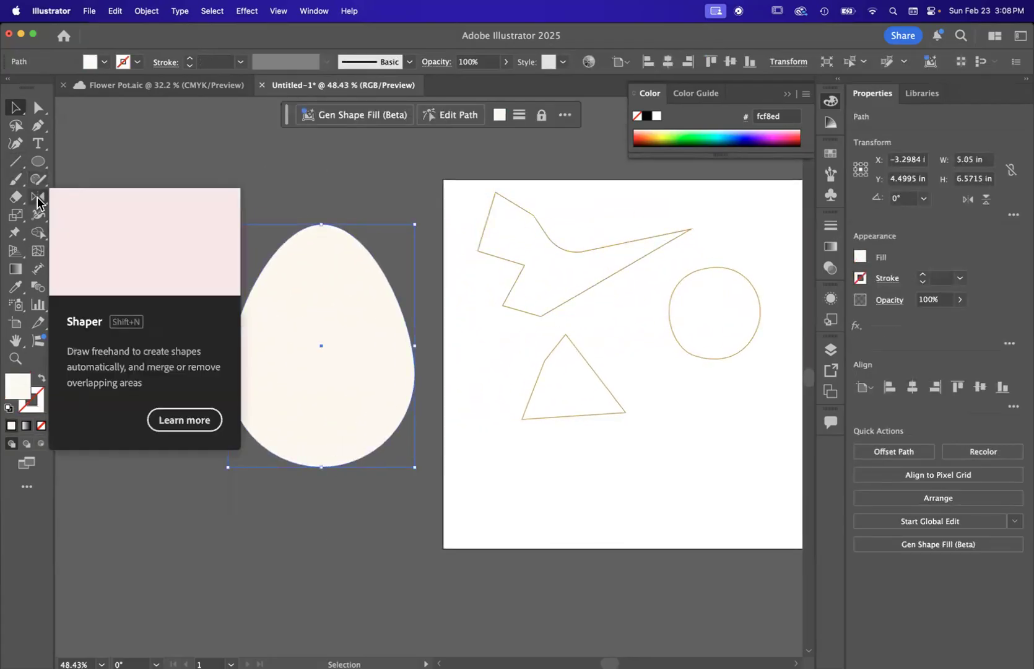
Step: Look through the tools grouped with Reflect, Shape Builder and Ellipse, and return to the Selection tool
click(36, 203)
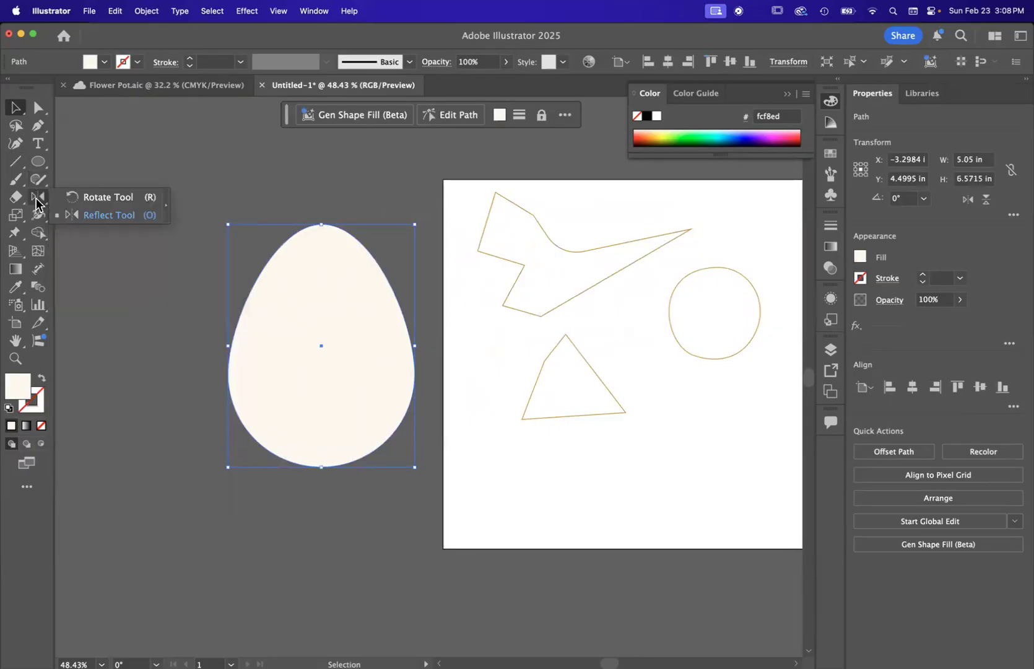
click(39, 231)
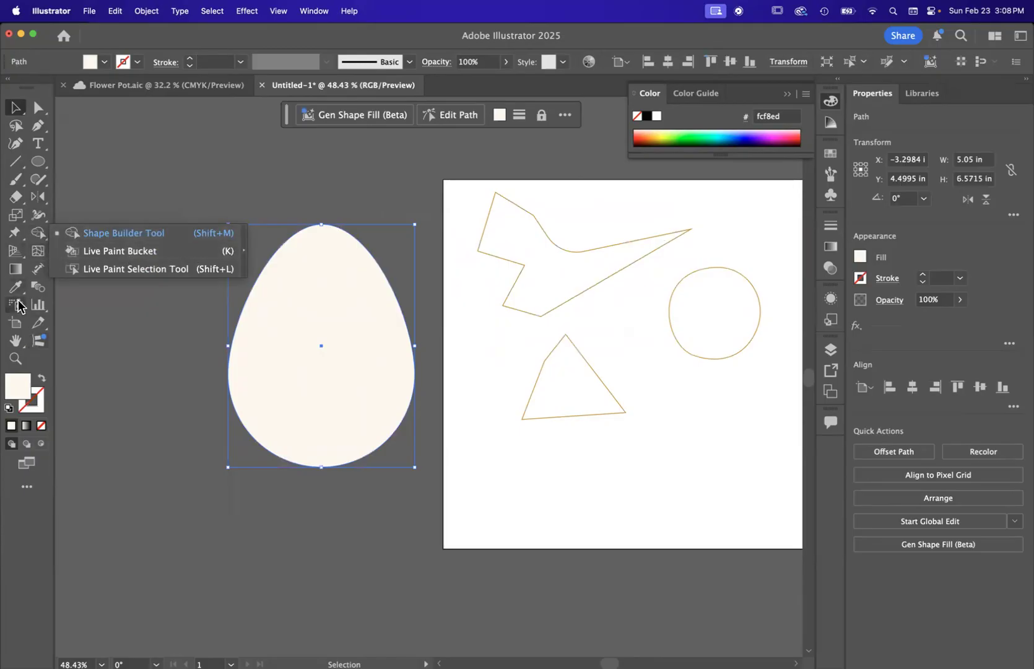
click(16, 270)
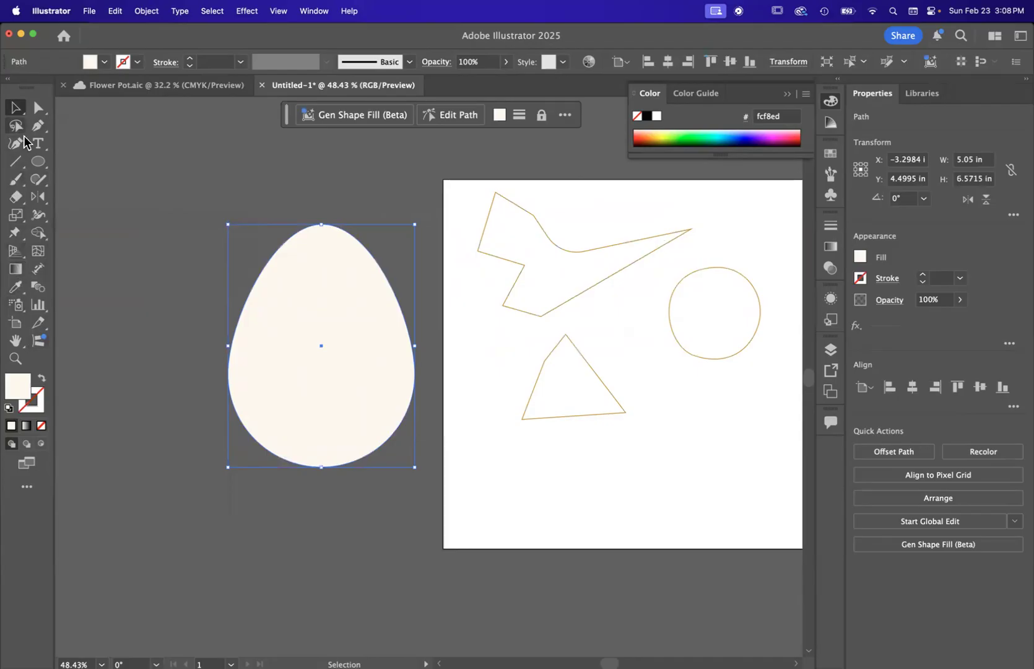
scroll(218, 251, up, 3)
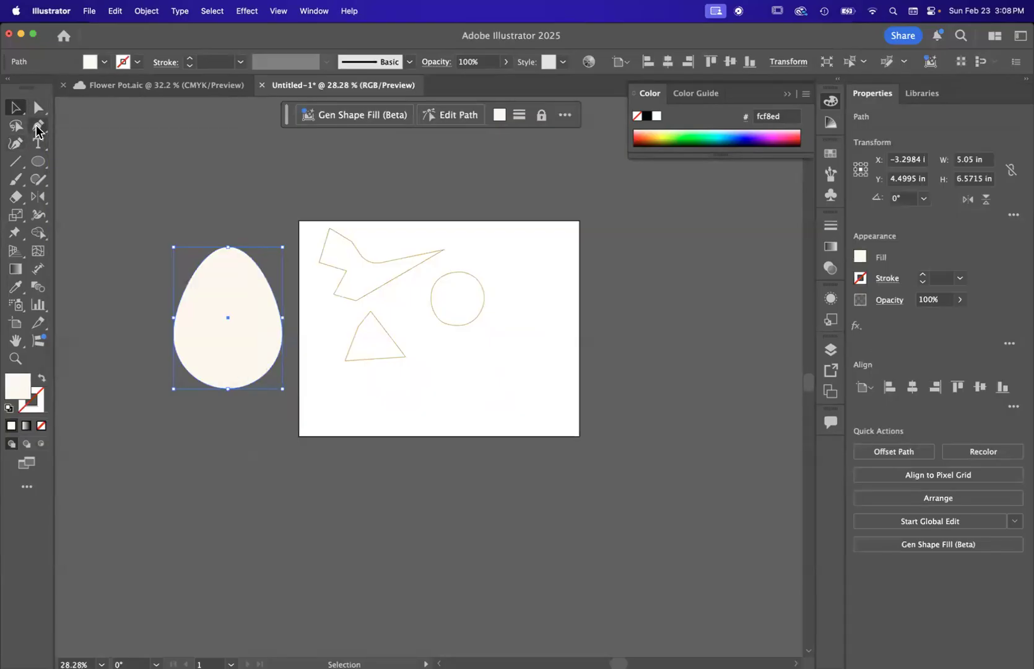
click(37, 161)
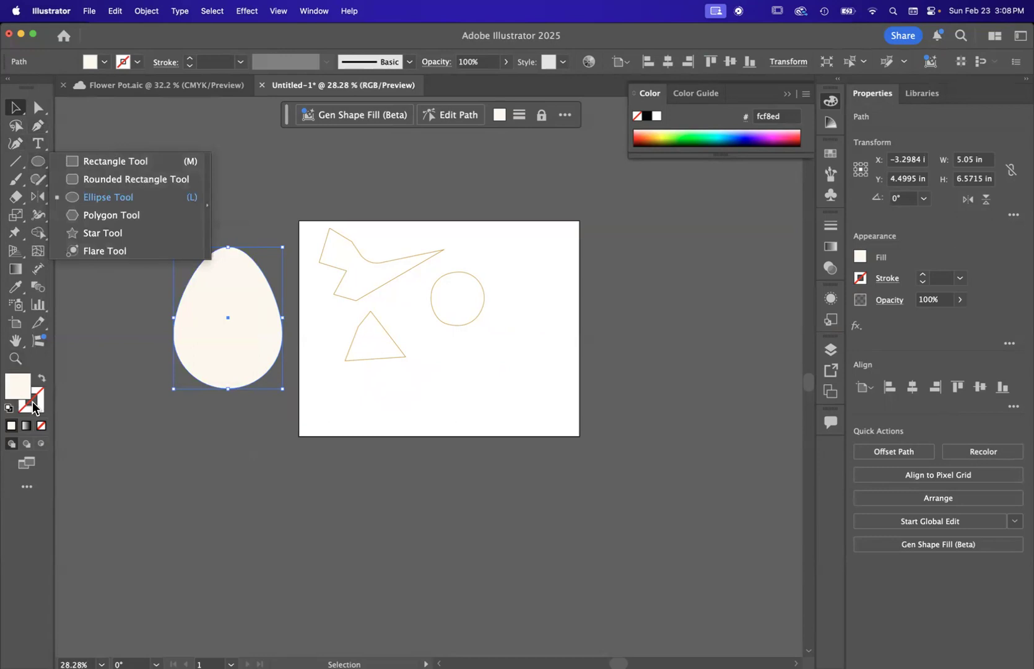
click(18, 110)
scroll(284, 245, up, 3)
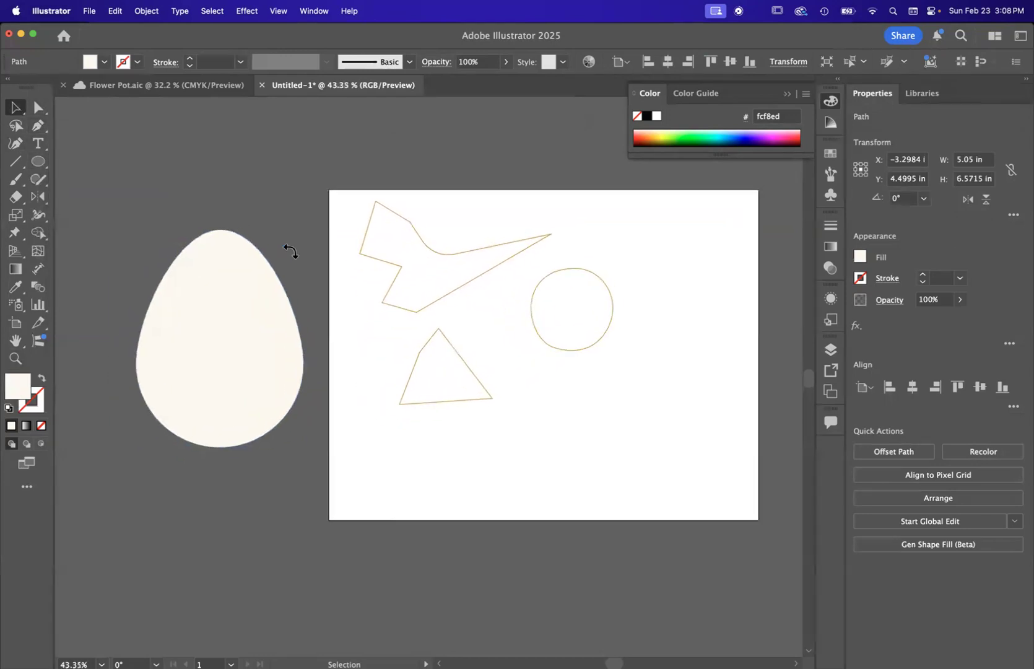